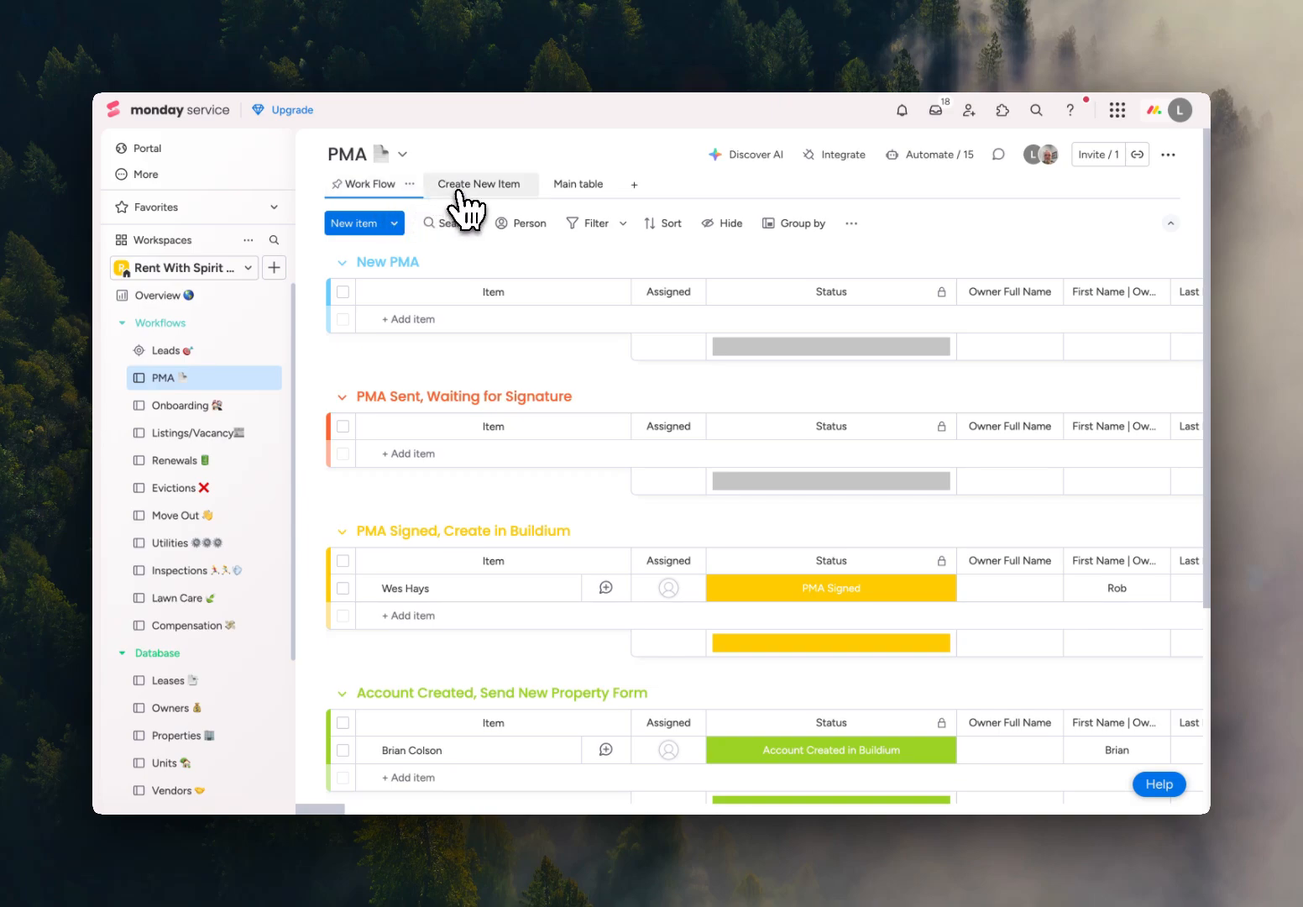
Start a new PMA form entry with # Owners set to 1 and autofill Owner 1's name, phone and address.
click(468, 204)
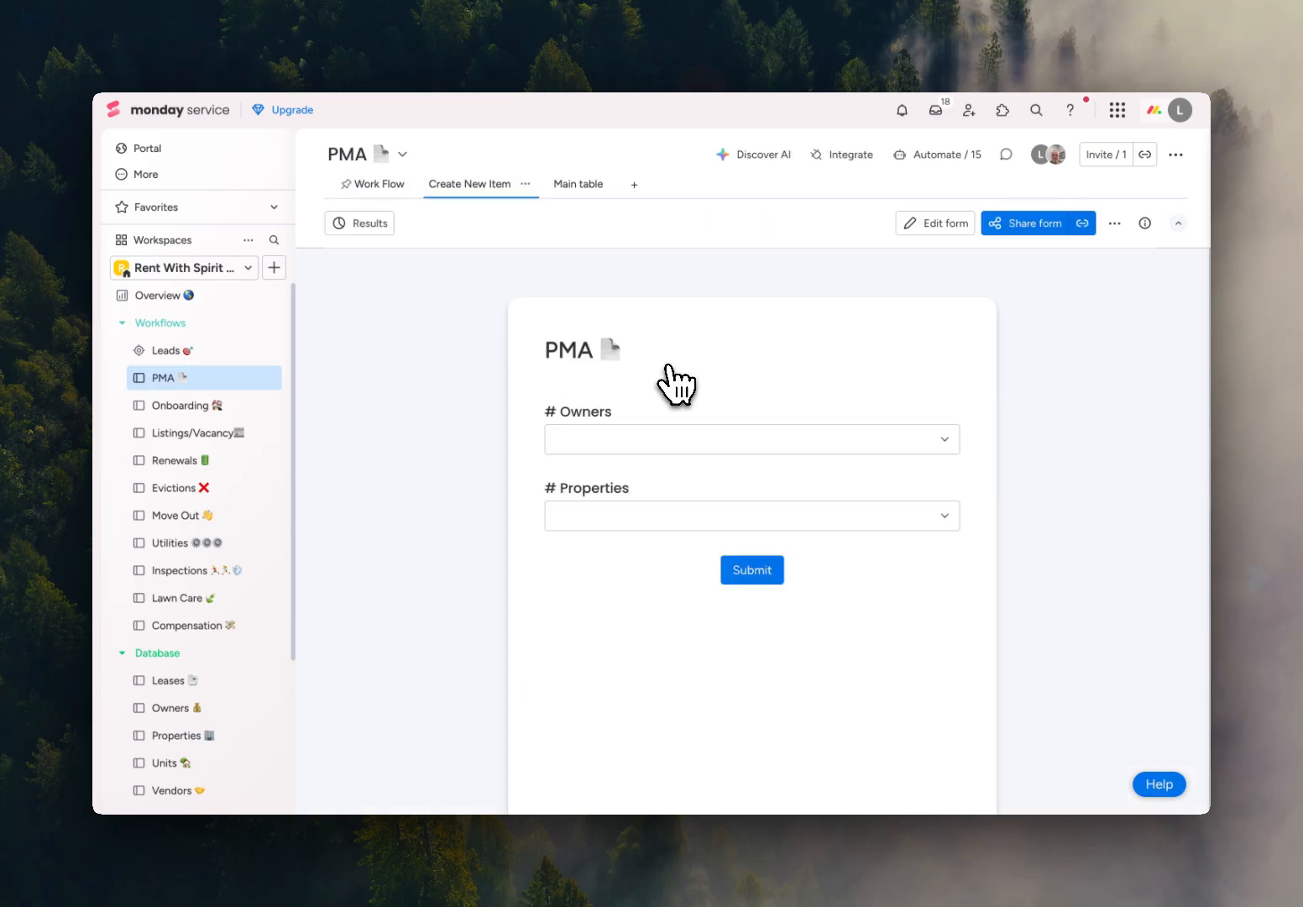
click(679, 453)
click(664, 476)
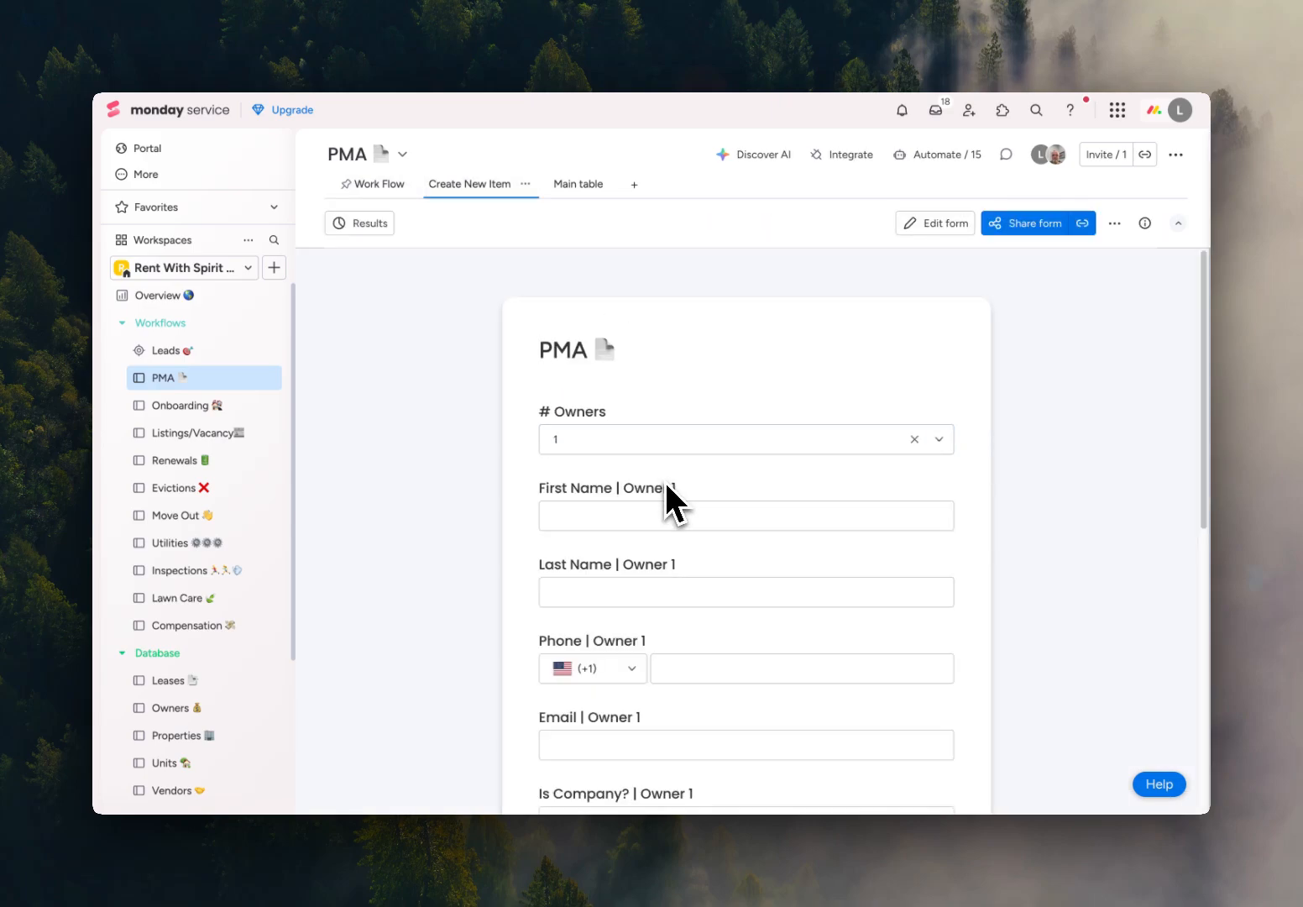
click(744, 525)
click(740, 564)
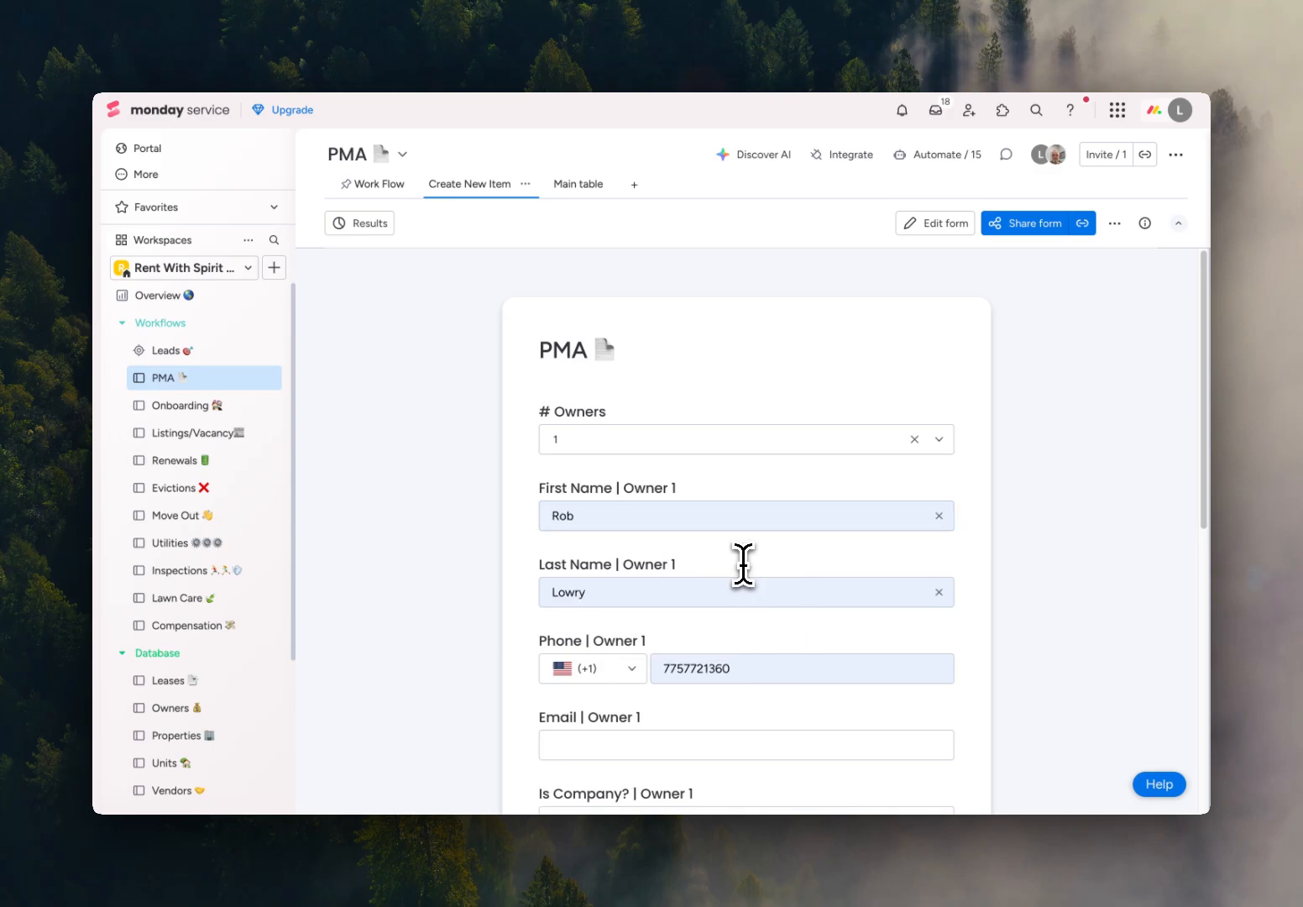
Fill in Owner 1's email and set Is Company? for Owner 1 to No.
scroll(745, 580, down, 3)
click(656, 480)
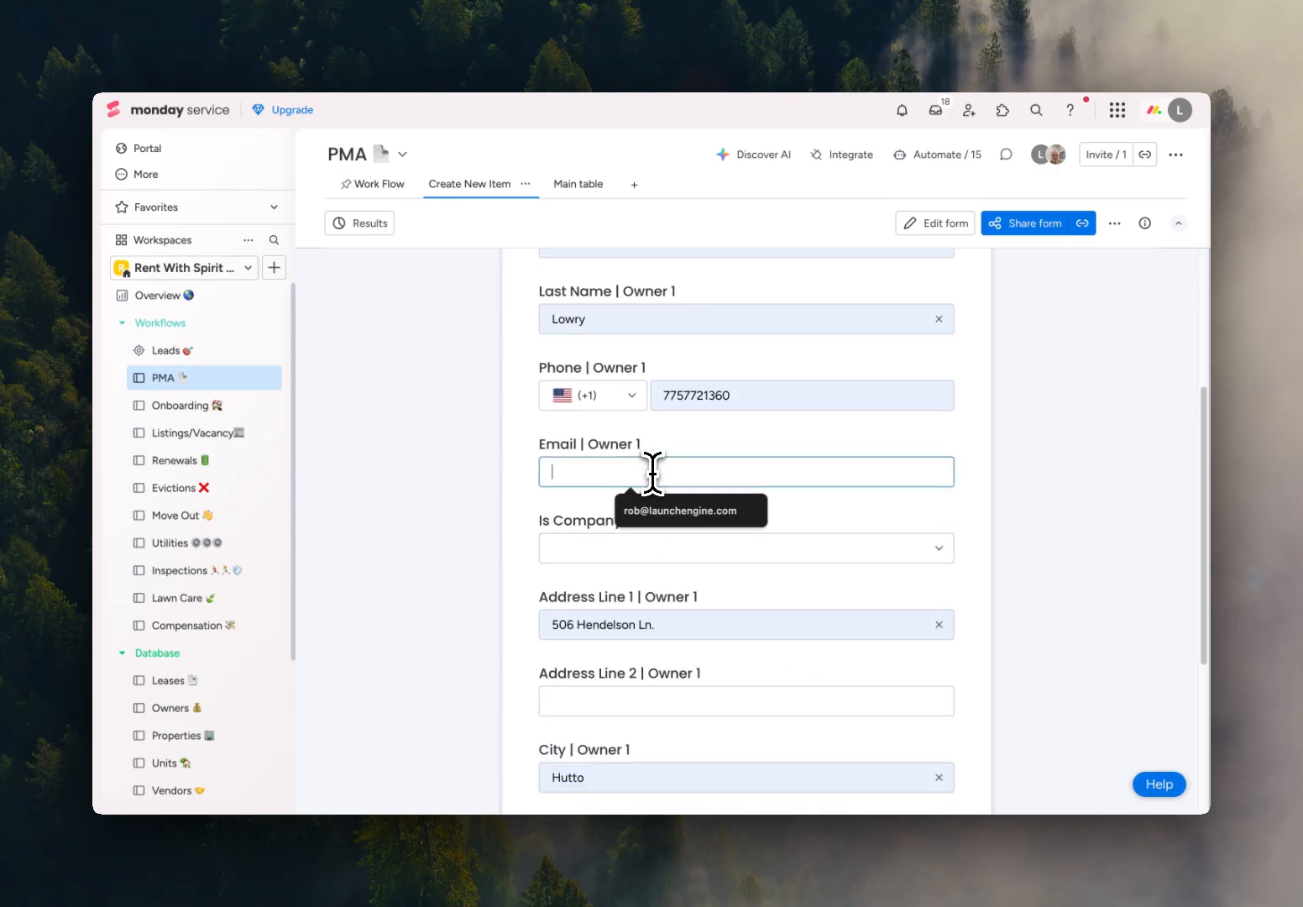
click(663, 509)
click(667, 550)
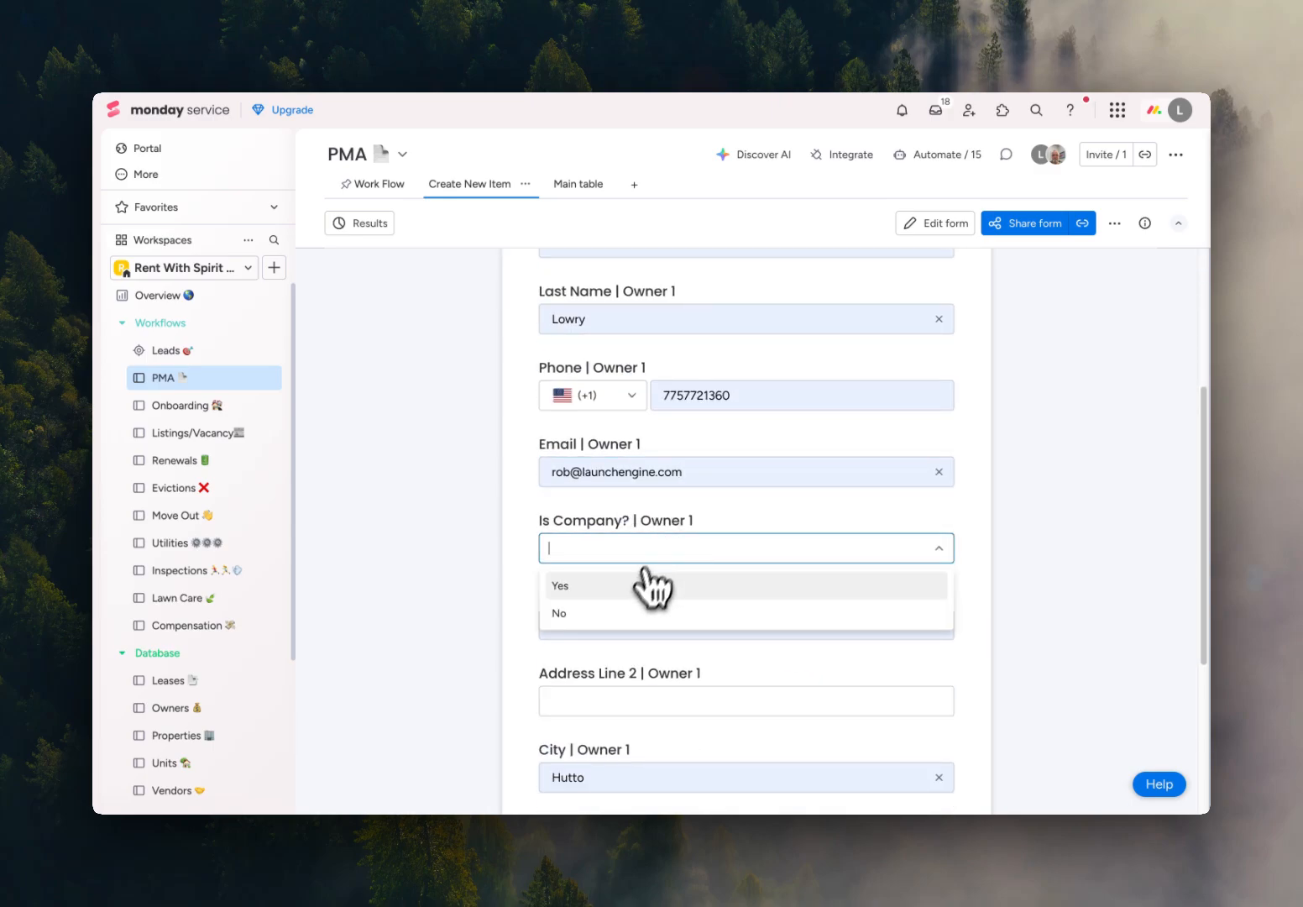
click(628, 614)
Set # Properties to 1 and choose MultiFamily as the RentalSubType for Property 1.
scroll(684, 592, down, 3)
scroll(680, 606, down, 3)
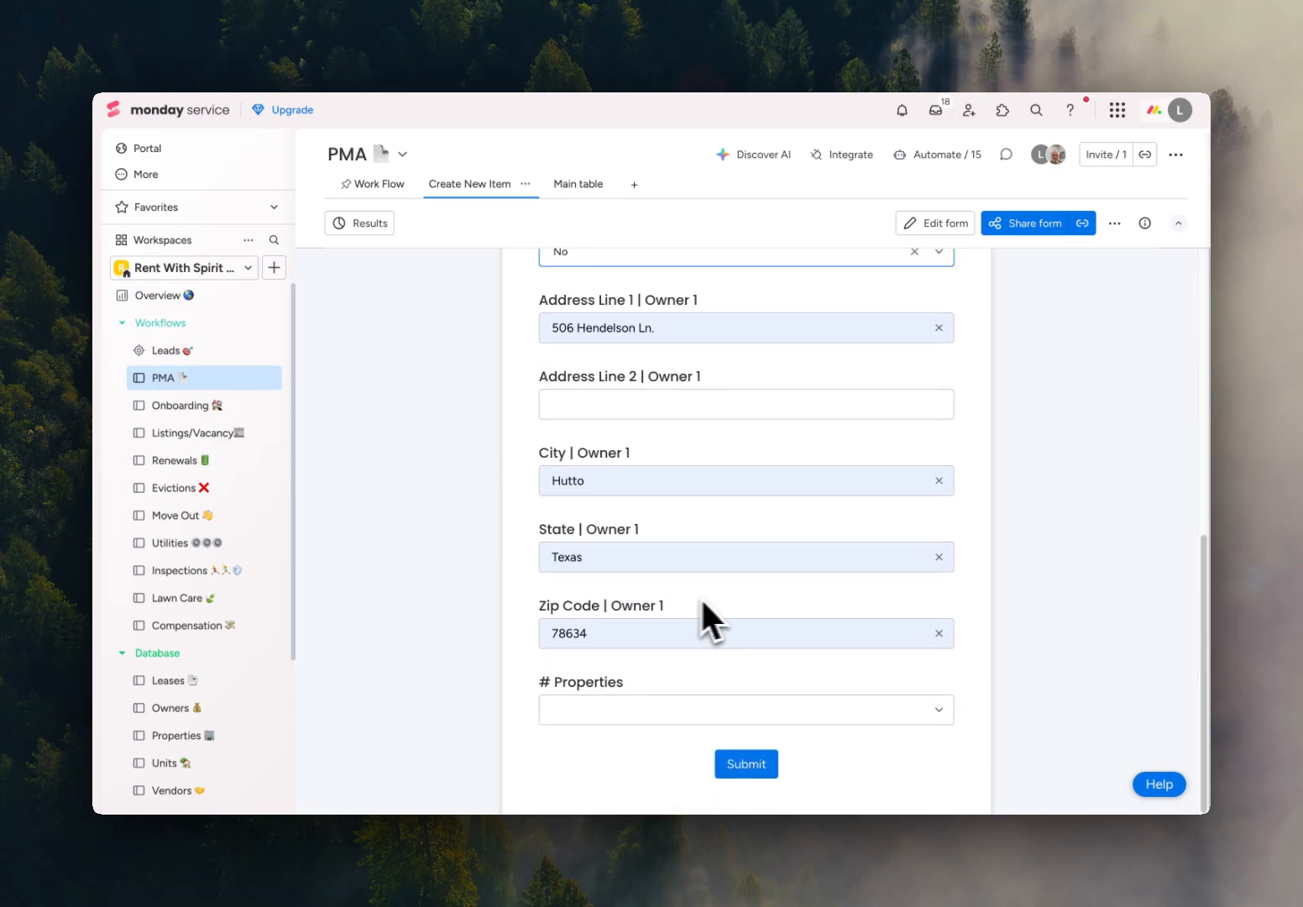
click(714, 713)
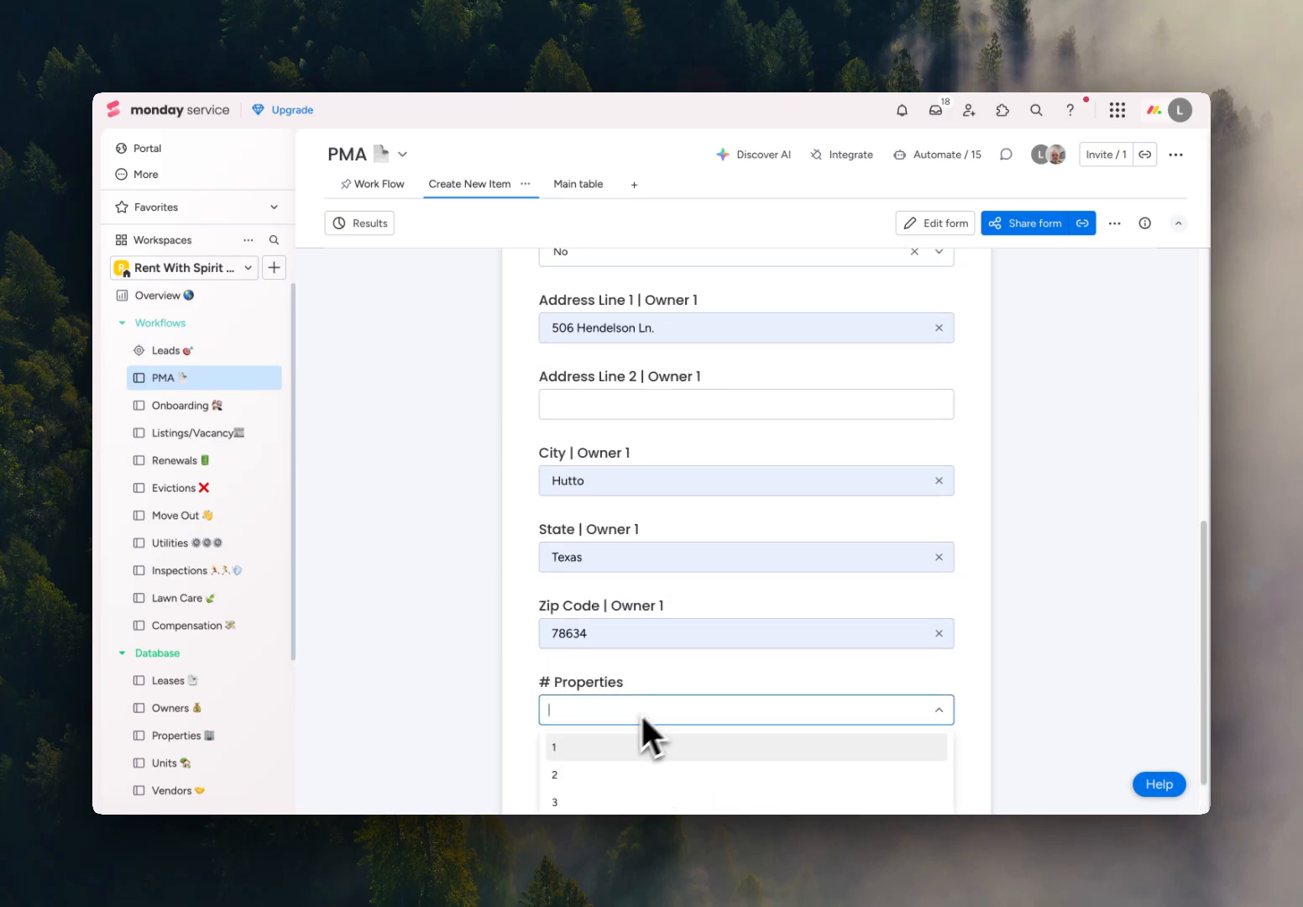
click(626, 744)
scroll(737, 576, down, 5)
click(736, 507)
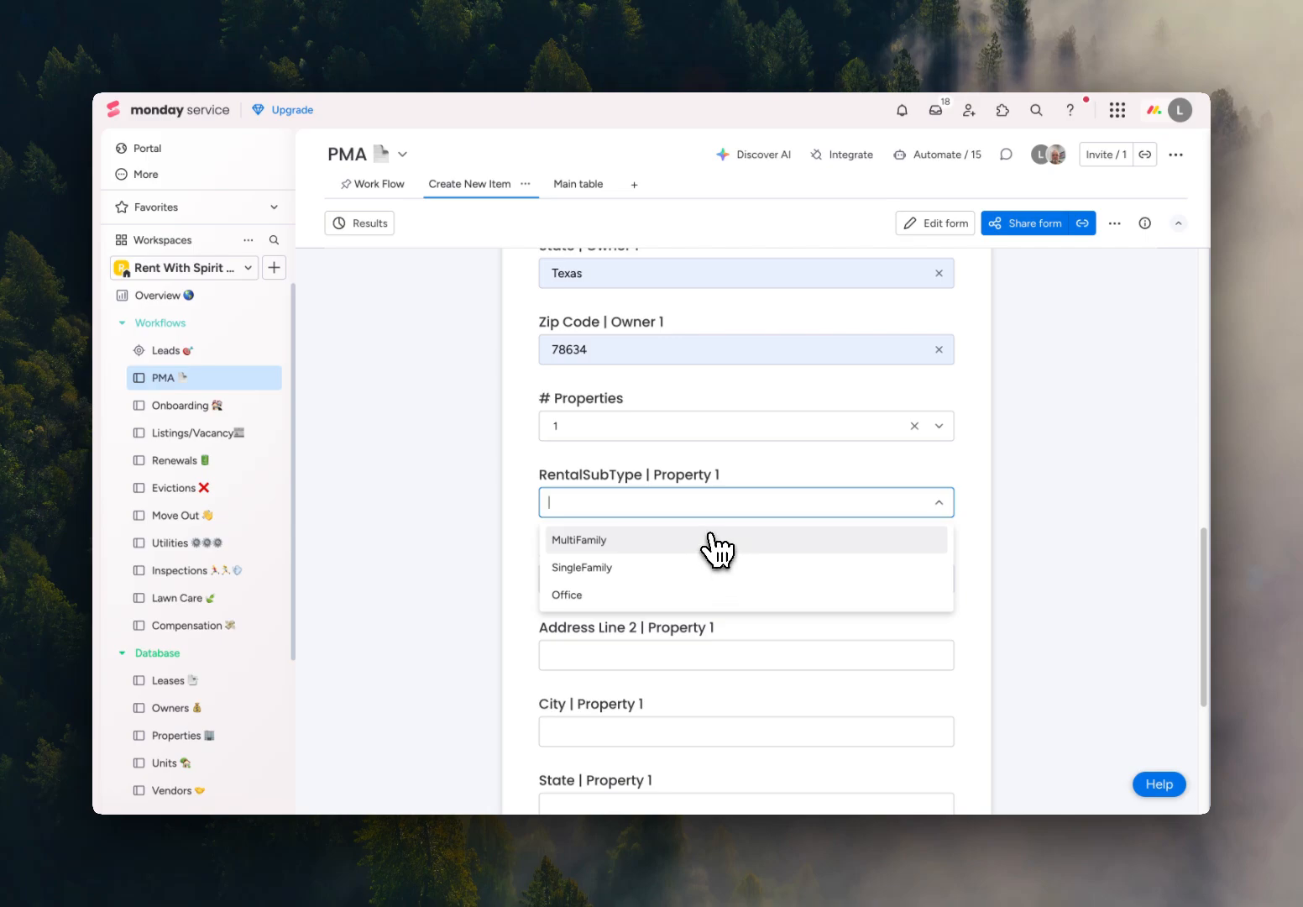
click(710, 540)
Autofill Property 1's street address, city, state and zip code from the saved address.
scroll(723, 554, down, 3)
click(674, 451)
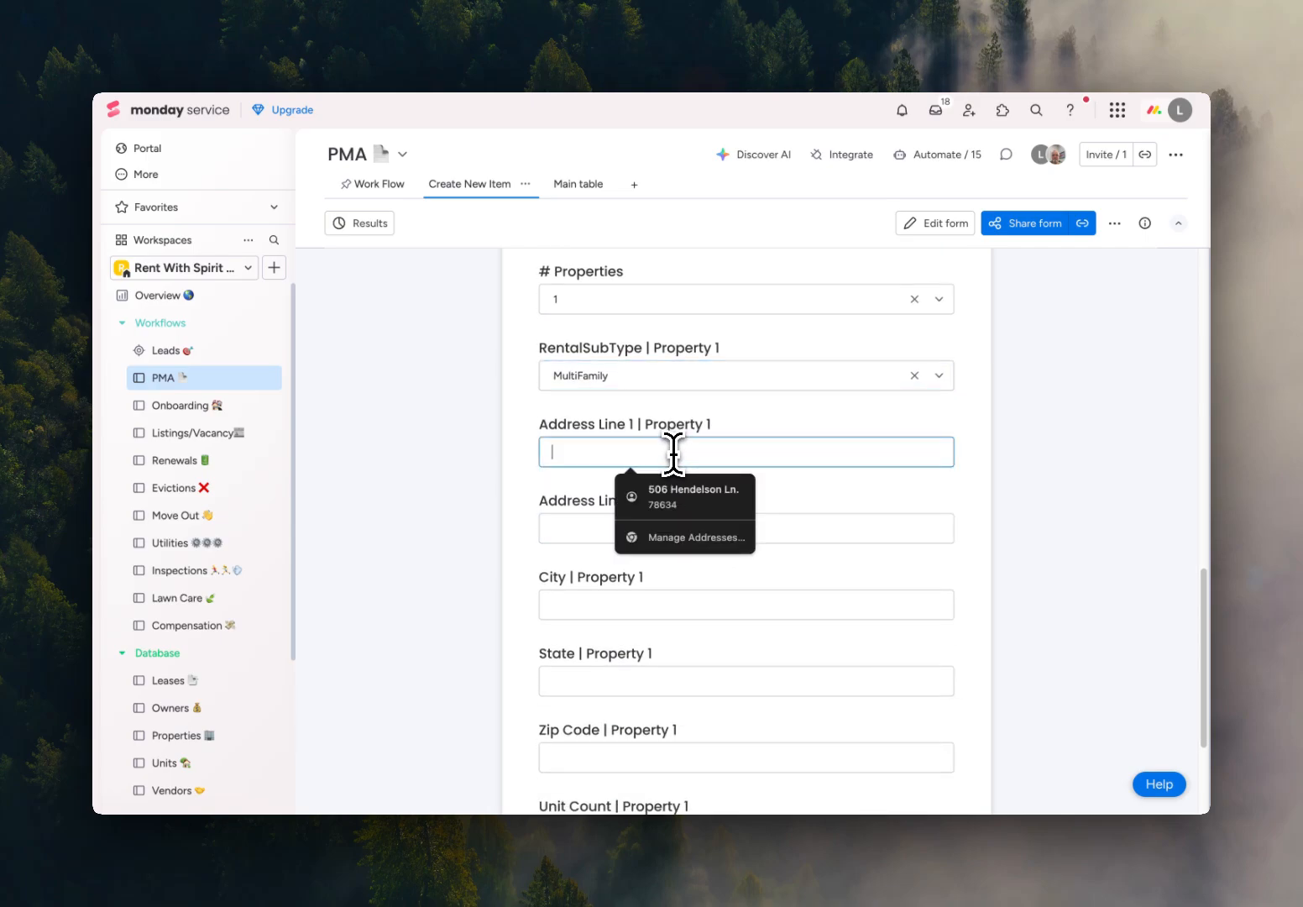
click(680, 495)
scroll(784, 549, down, 3)
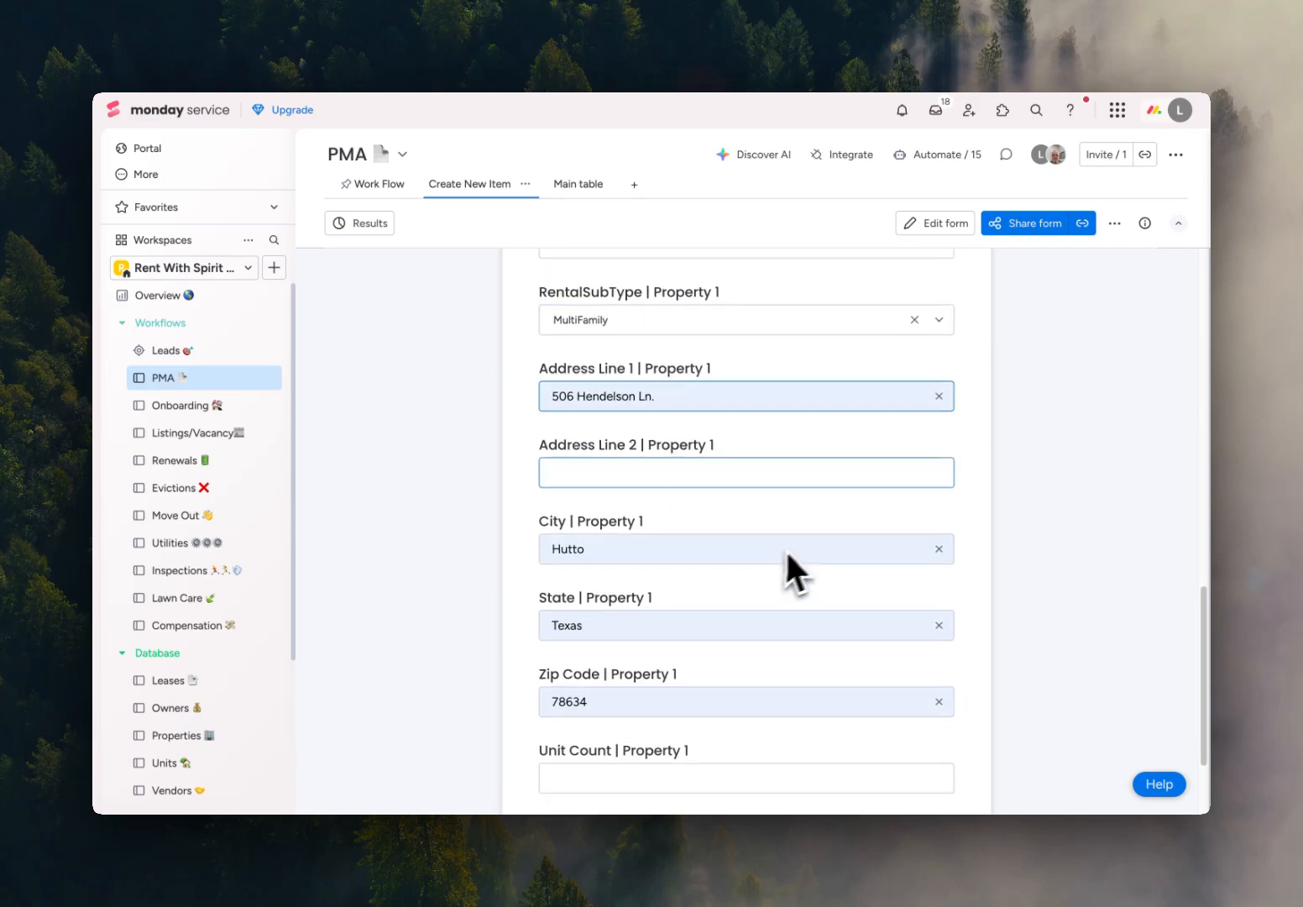
scroll(698, 456, down, 2)
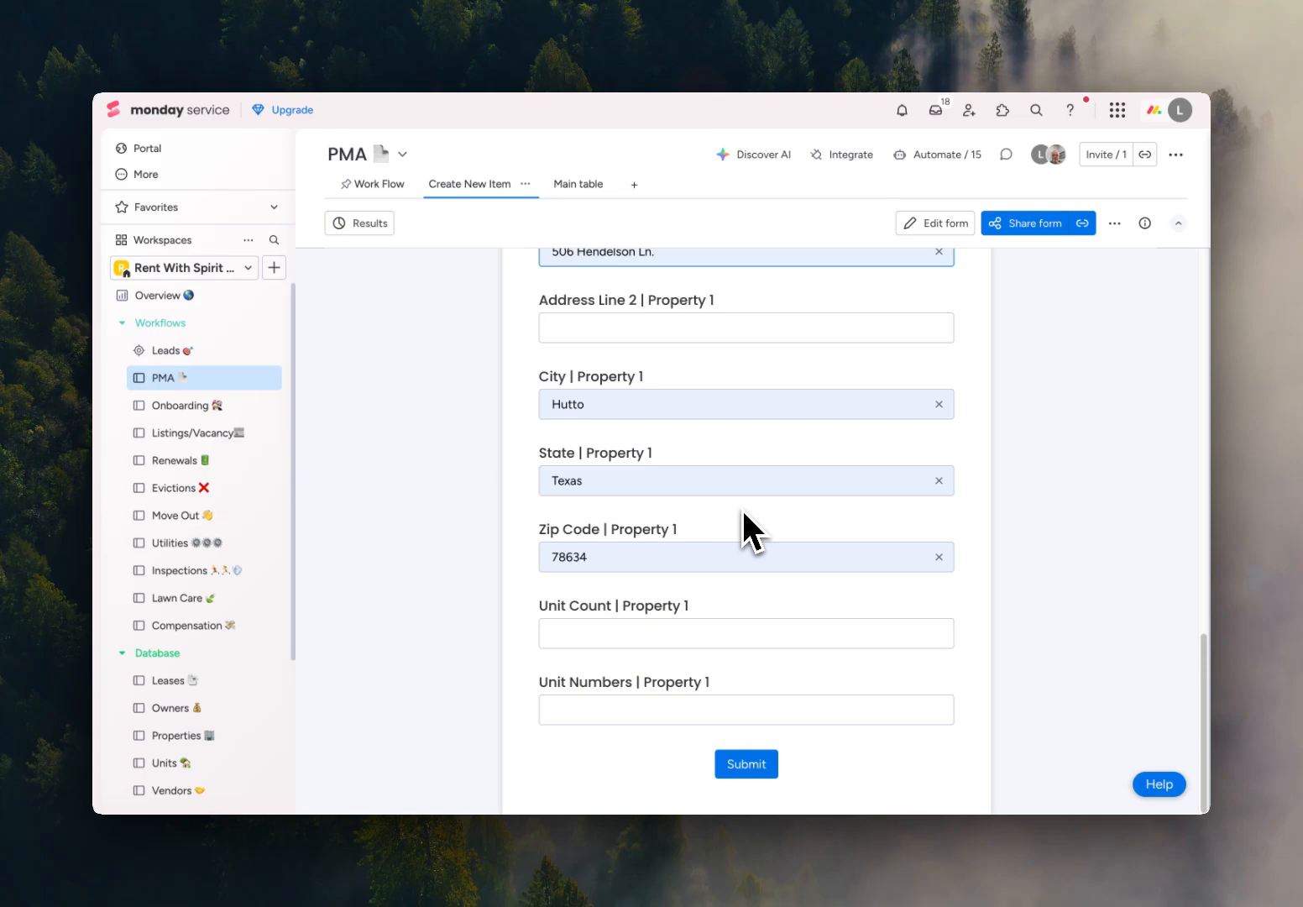
text(.)
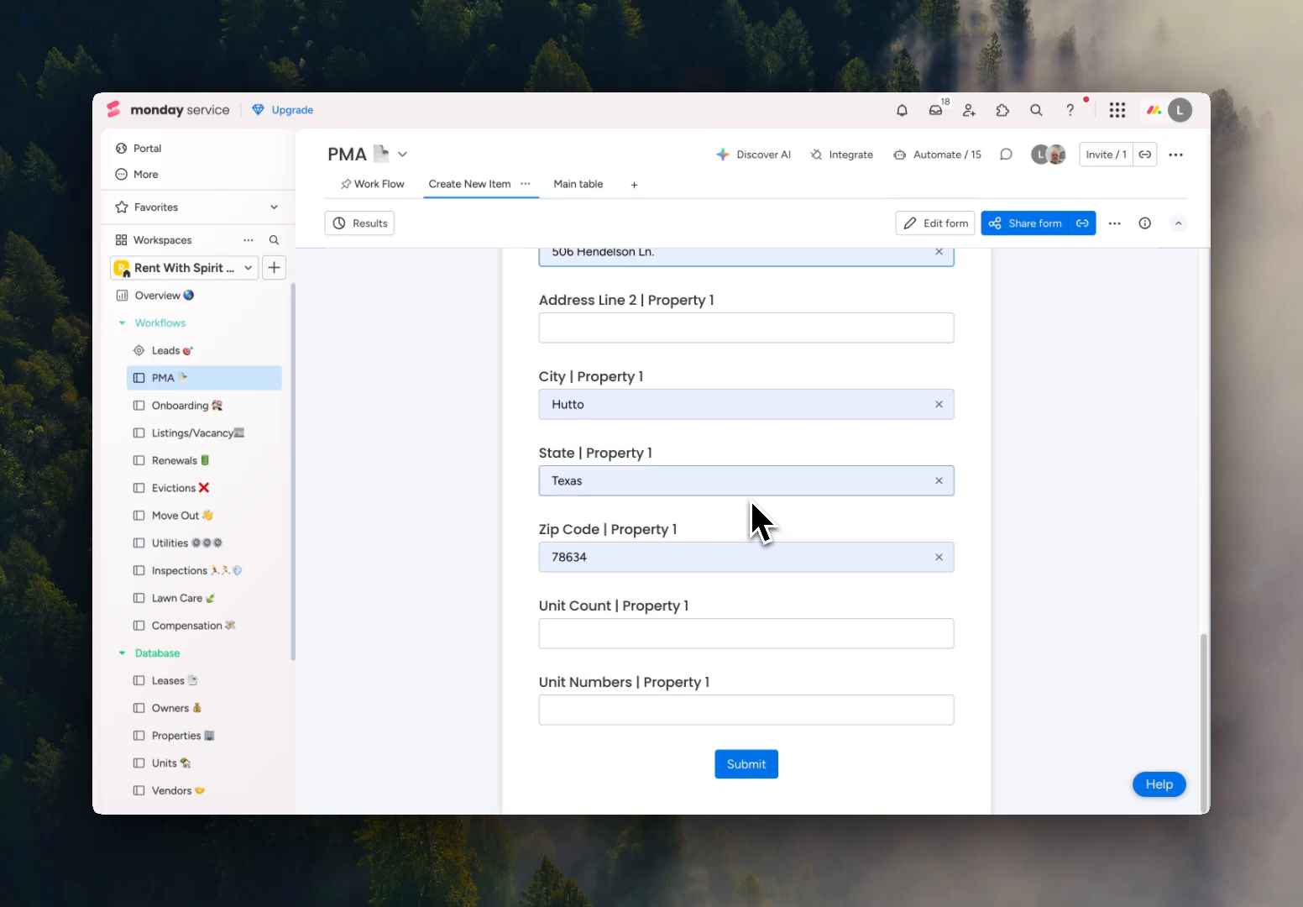
Set Property 1's unit count to 5 and unit numbers to A,B,C,D,E, and submit the form.
click(712, 634)
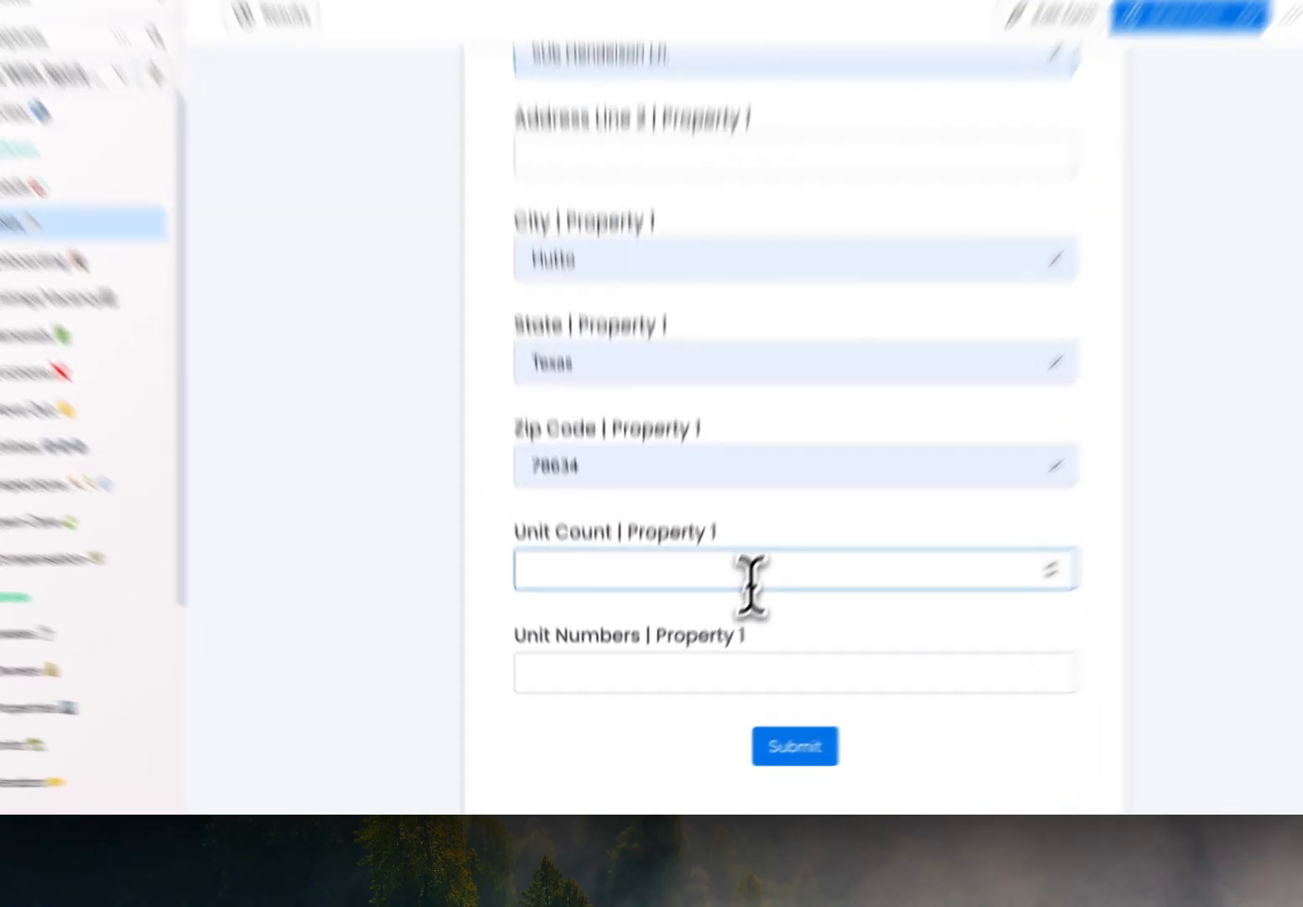
text(1)
key(BackSpace)
text(5)
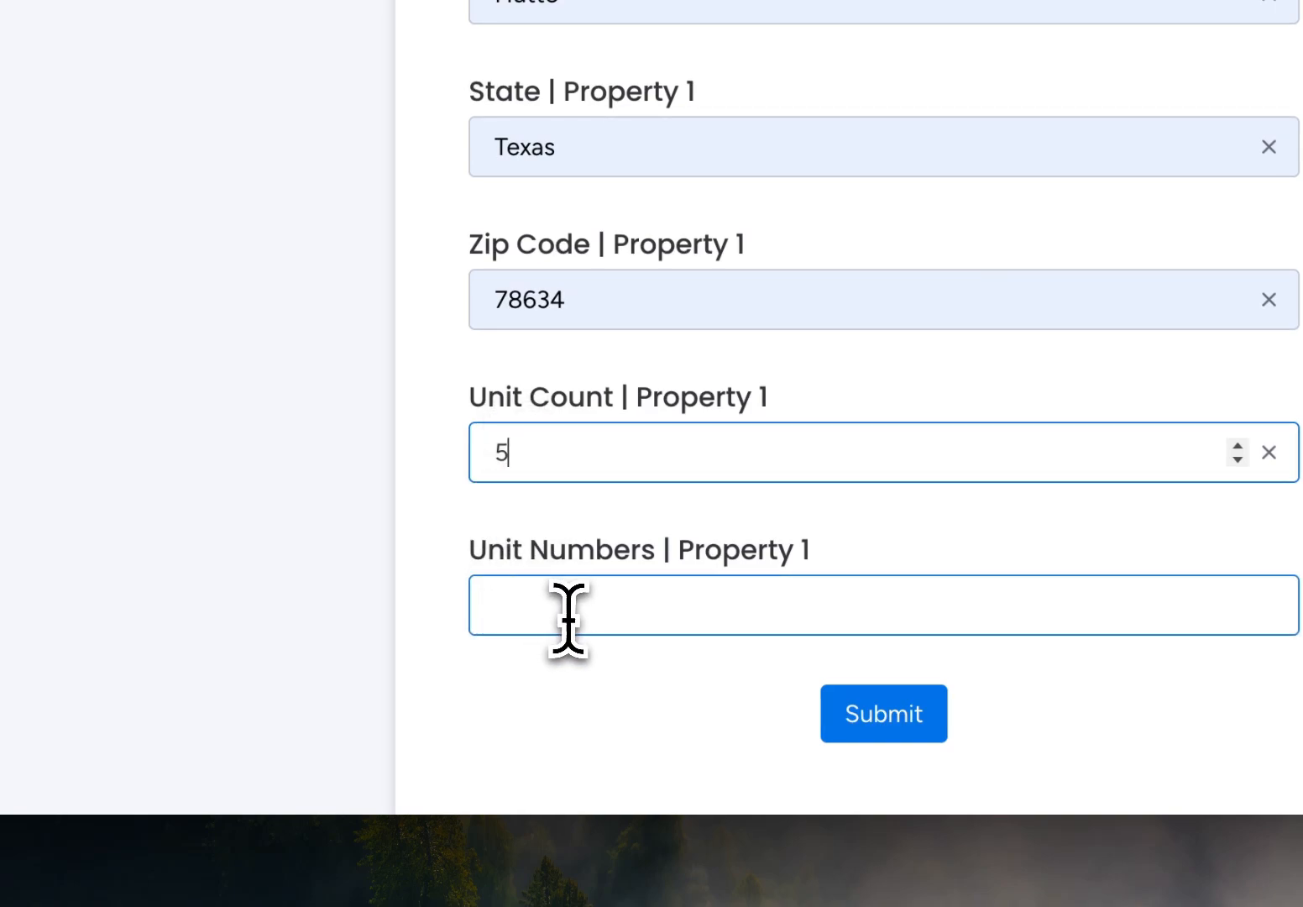
click(568, 619)
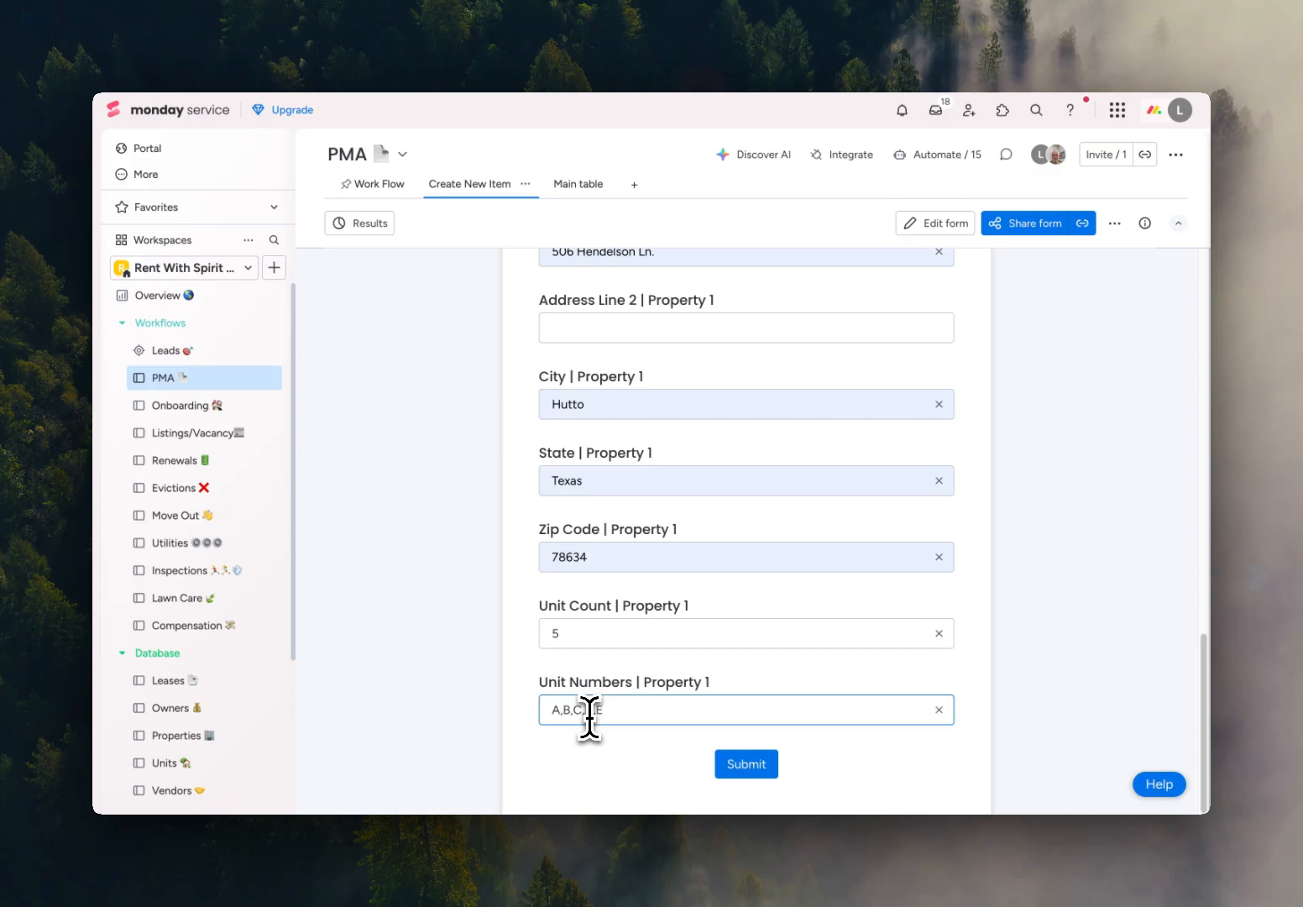
click(753, 777)
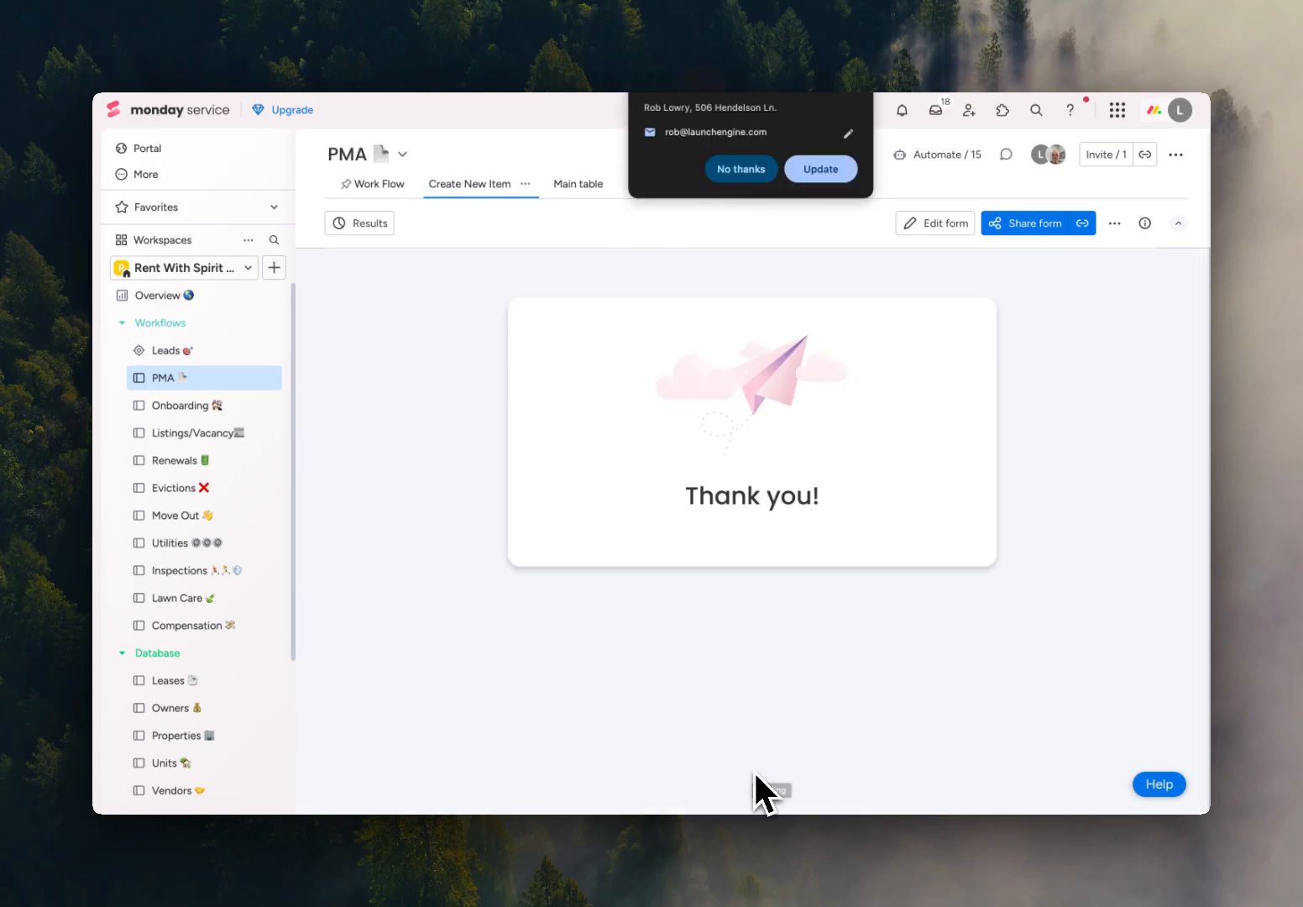
Return to the Work Flow view and open the newly submitted item in the New PMA group.
click(373, 185)
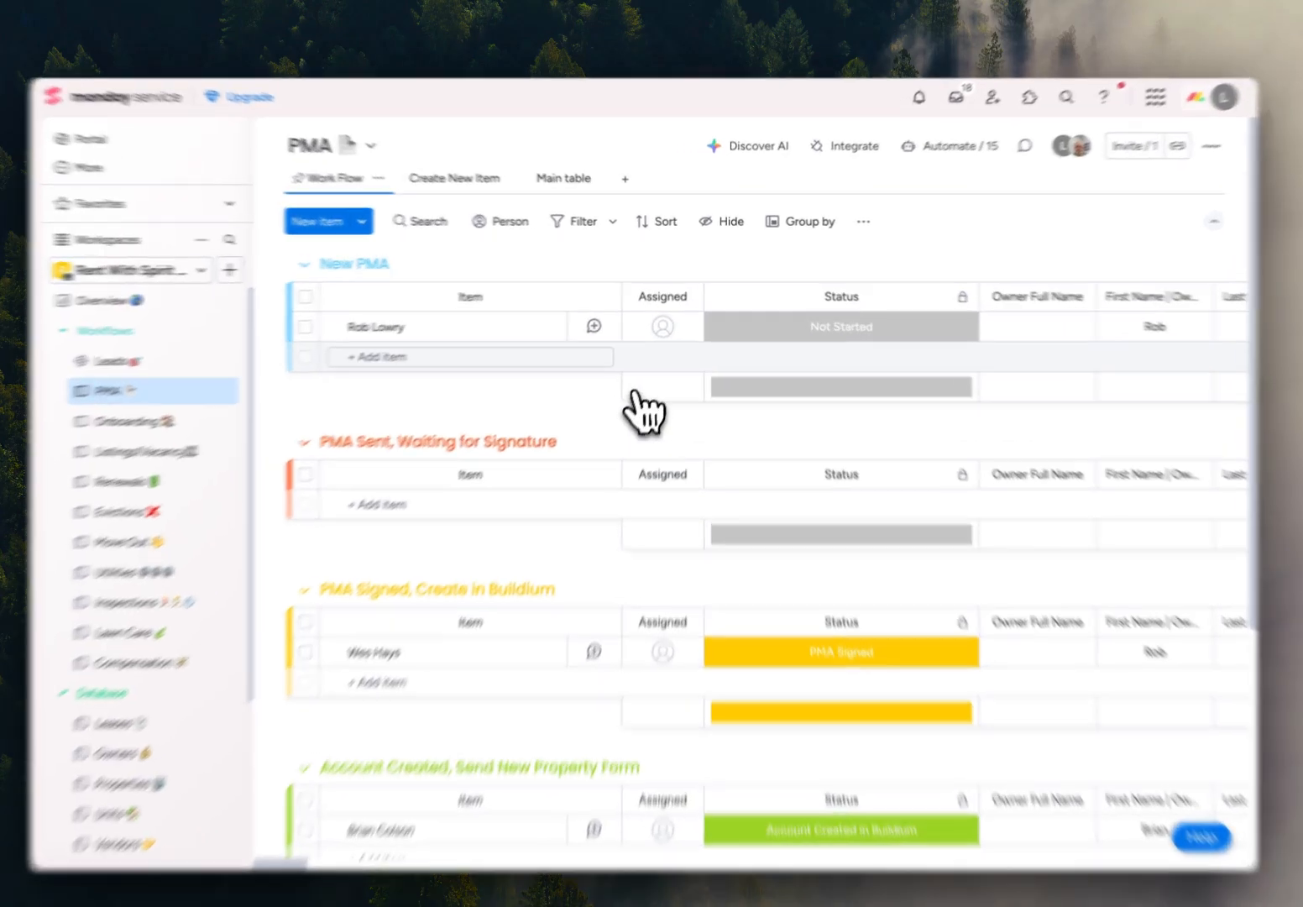
click(668, 319)
click(817, 363)
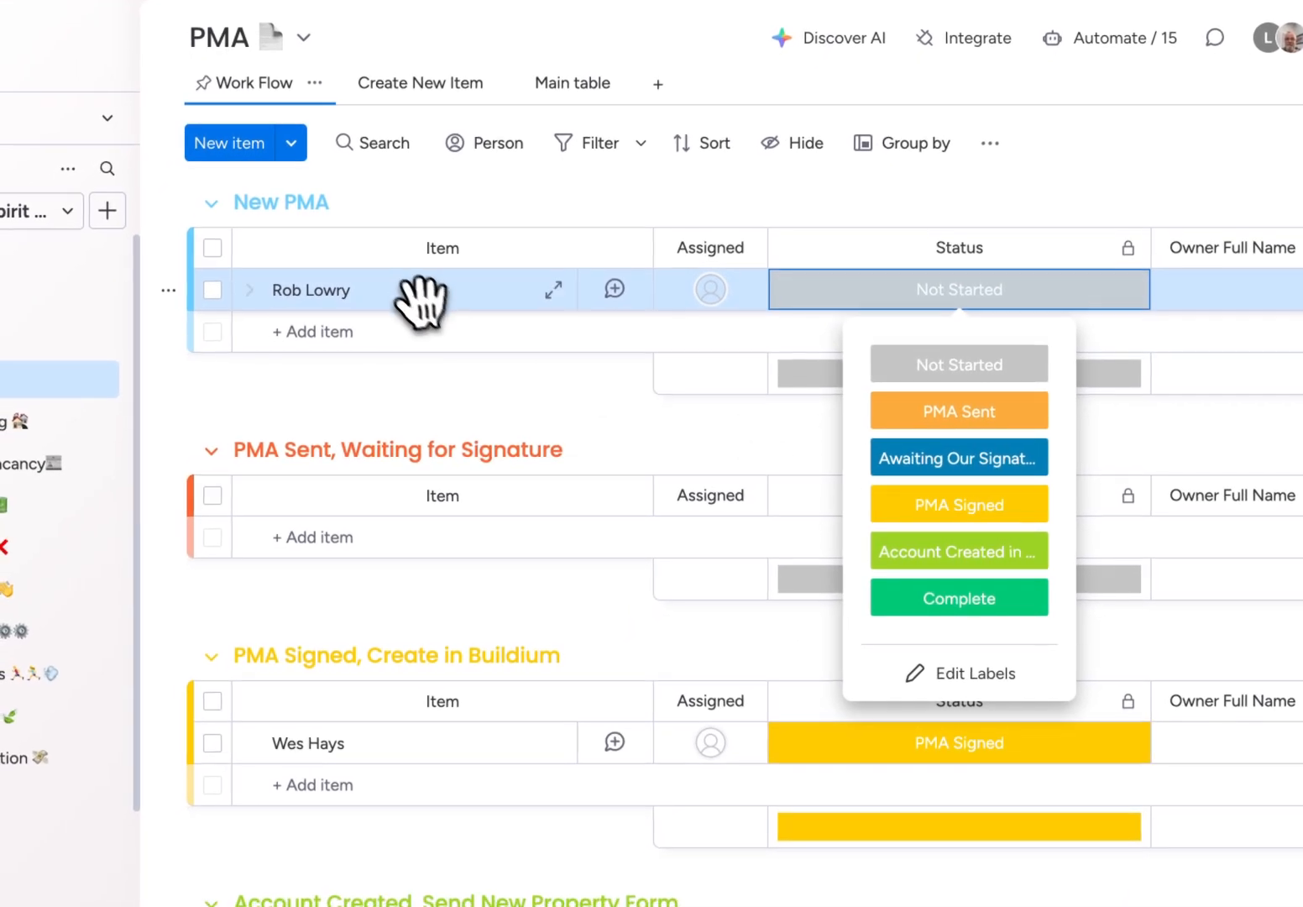
click(420, 294)
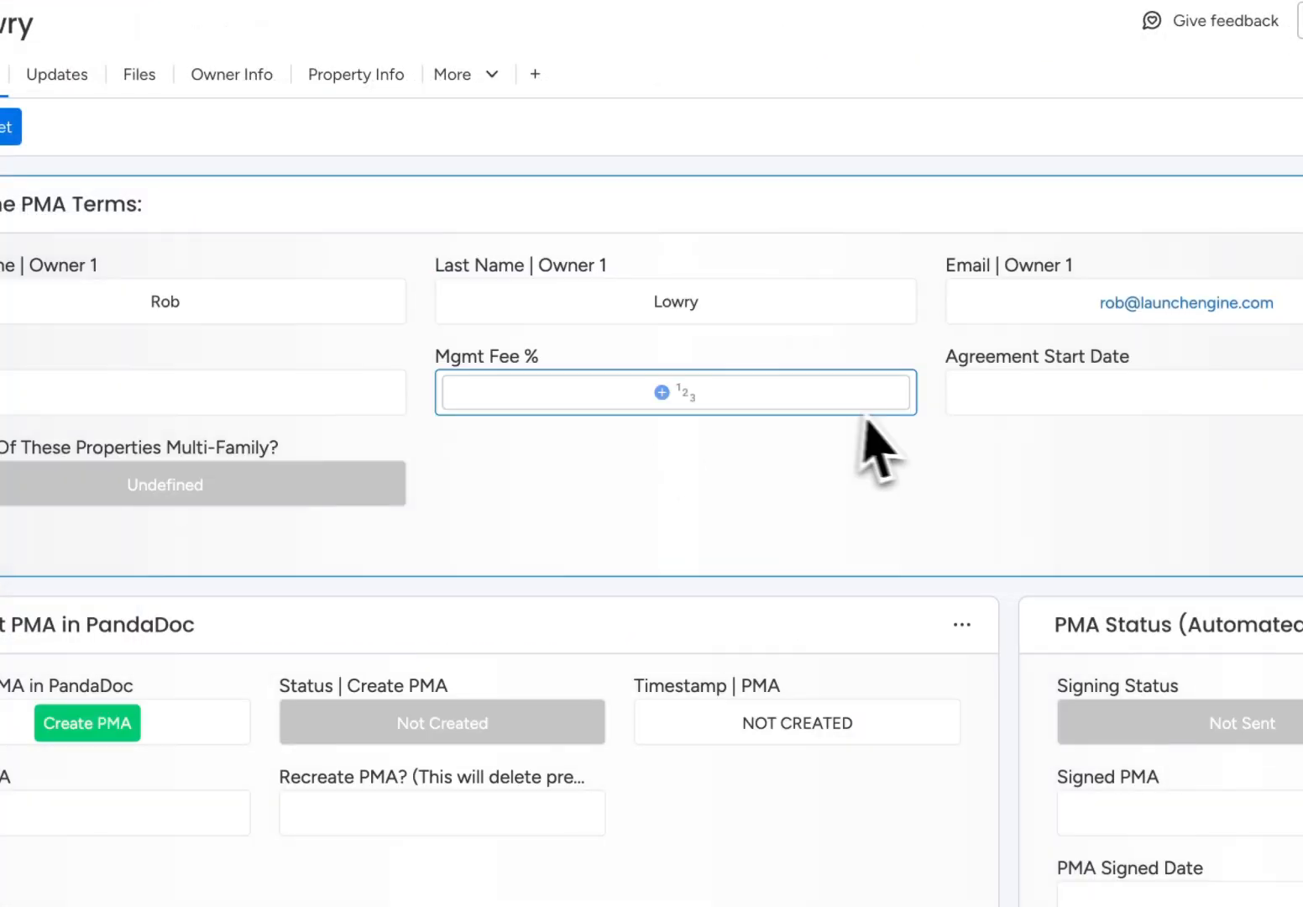
scroll(860, 571, down, 4)
scroll(856, 587, up, 4)
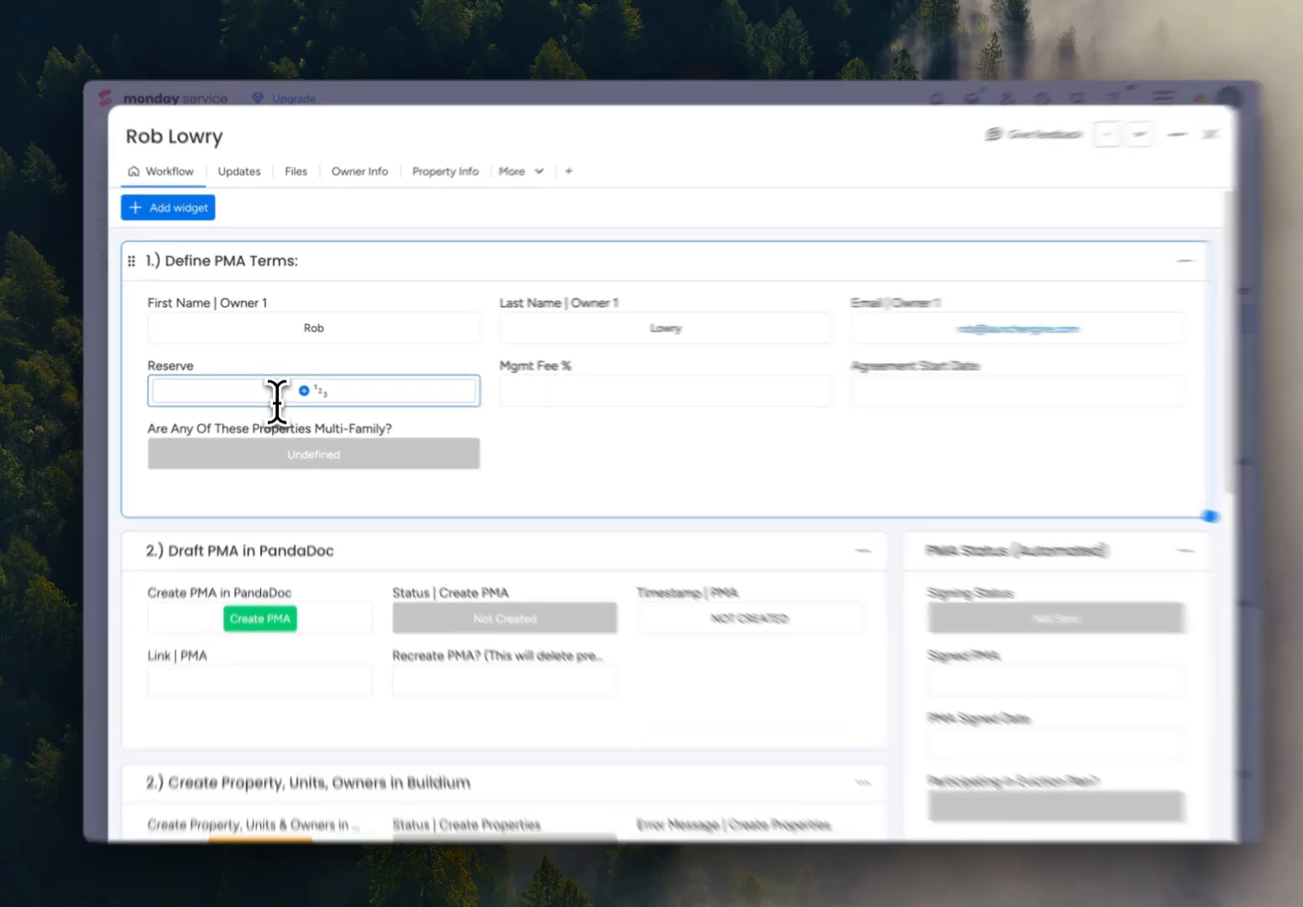
In the PMA terms, set the Reserve to $500 and the Mgmt Fee to 8%.
click(270, 388)
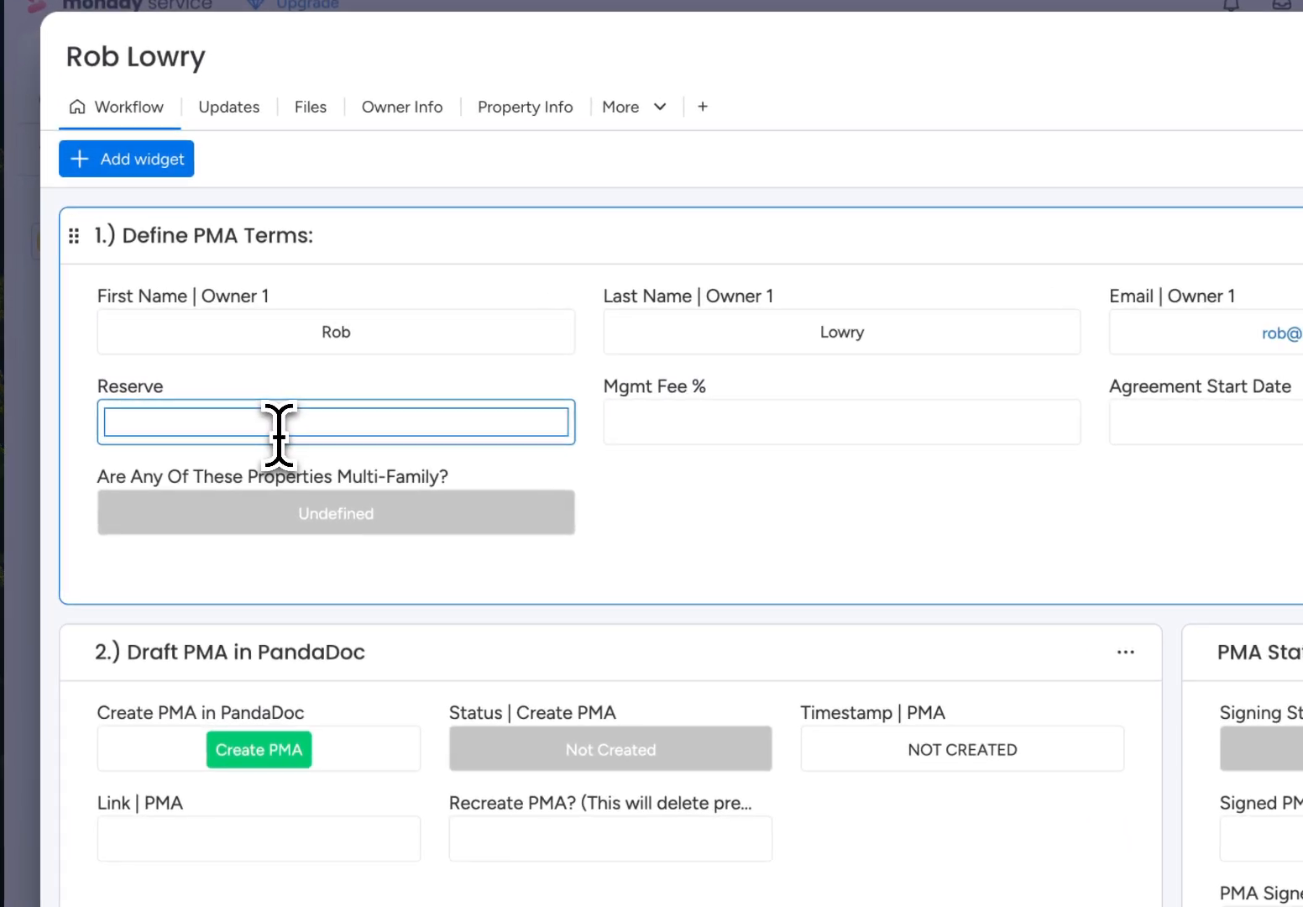
text(500)
click(831, 419)
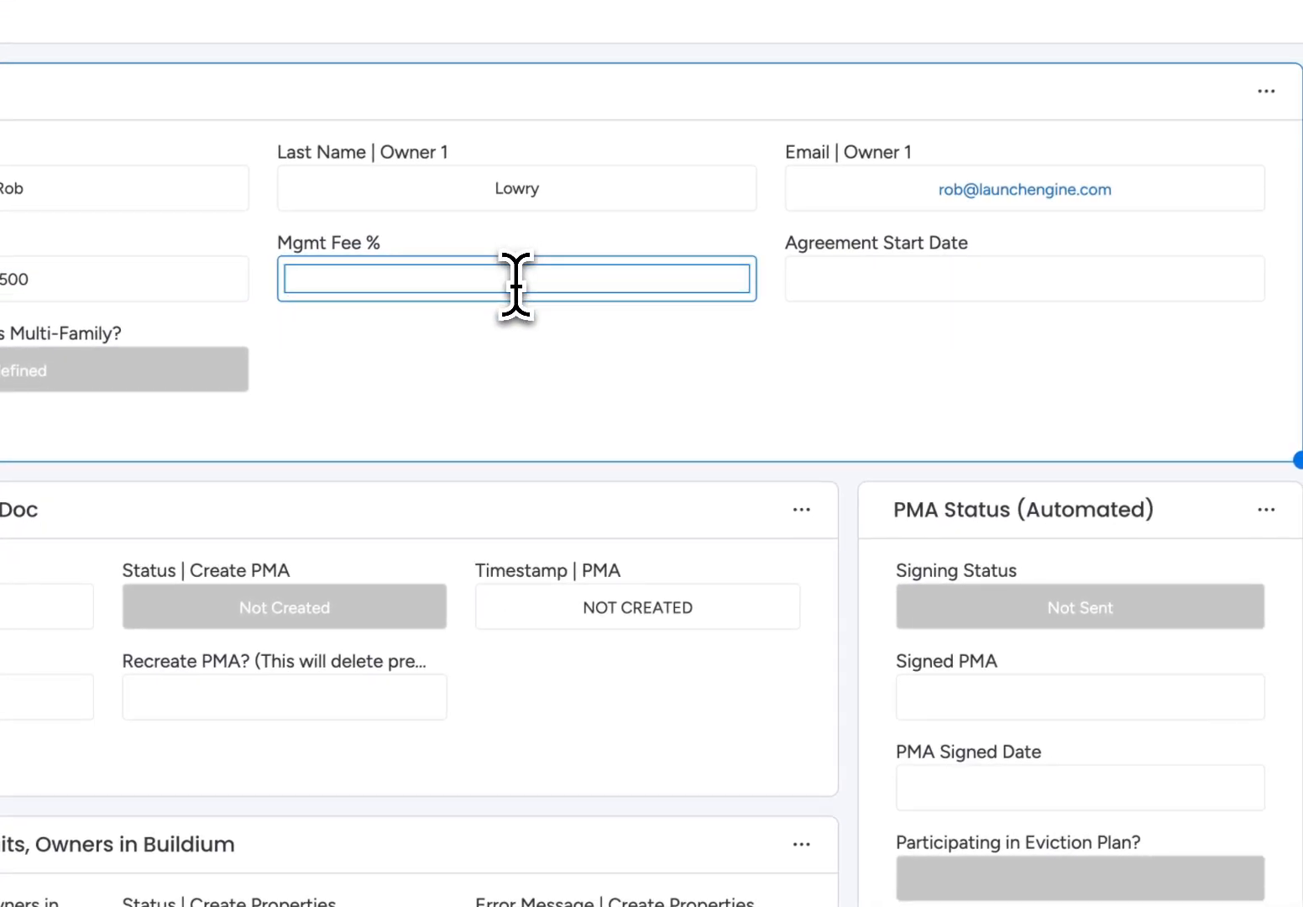
text(8)
click(823, 387)
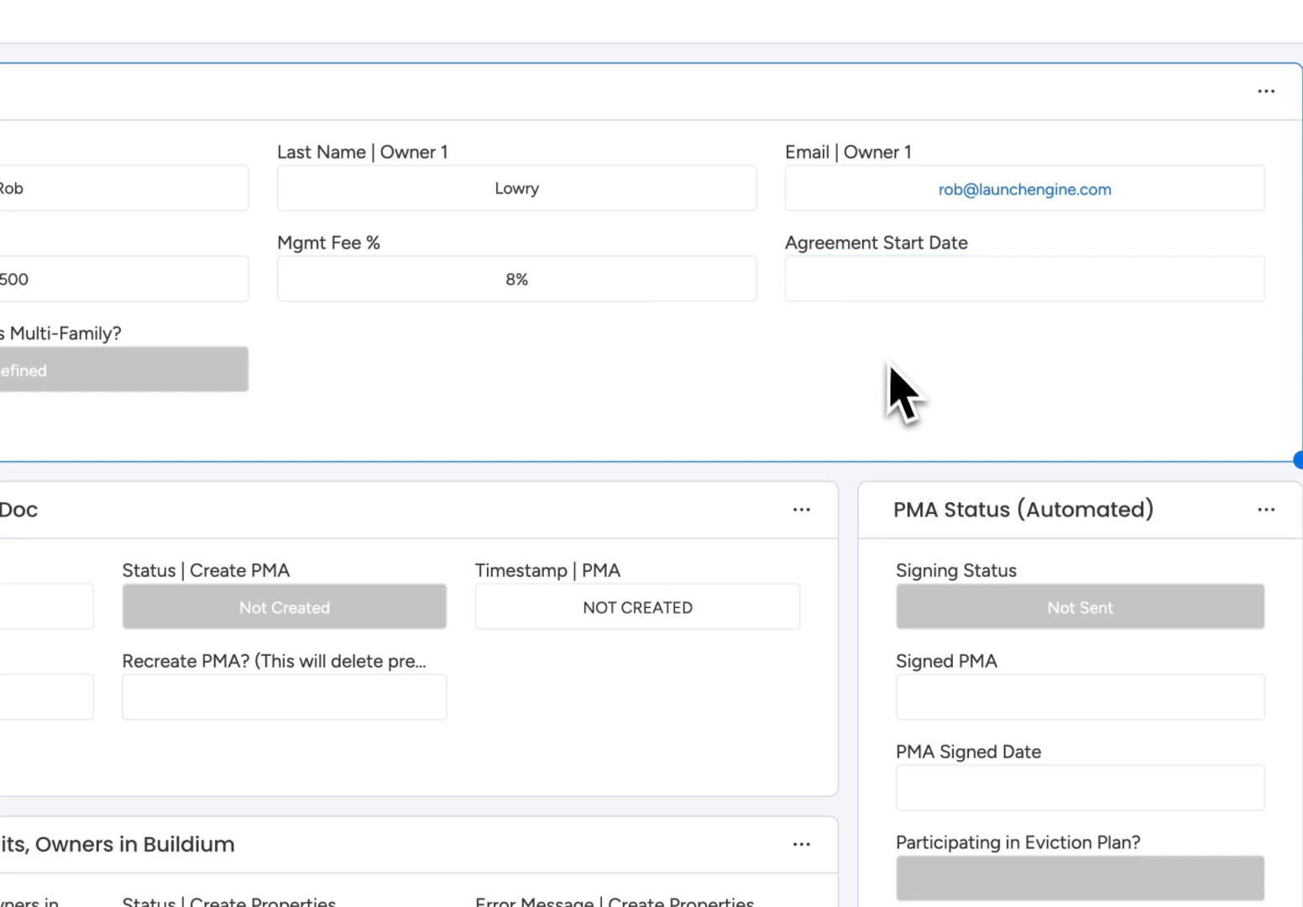
Set the Agreement Start Date to July 1, 2025 and mark the properties as multi-family with Yes.
click(977, 286)
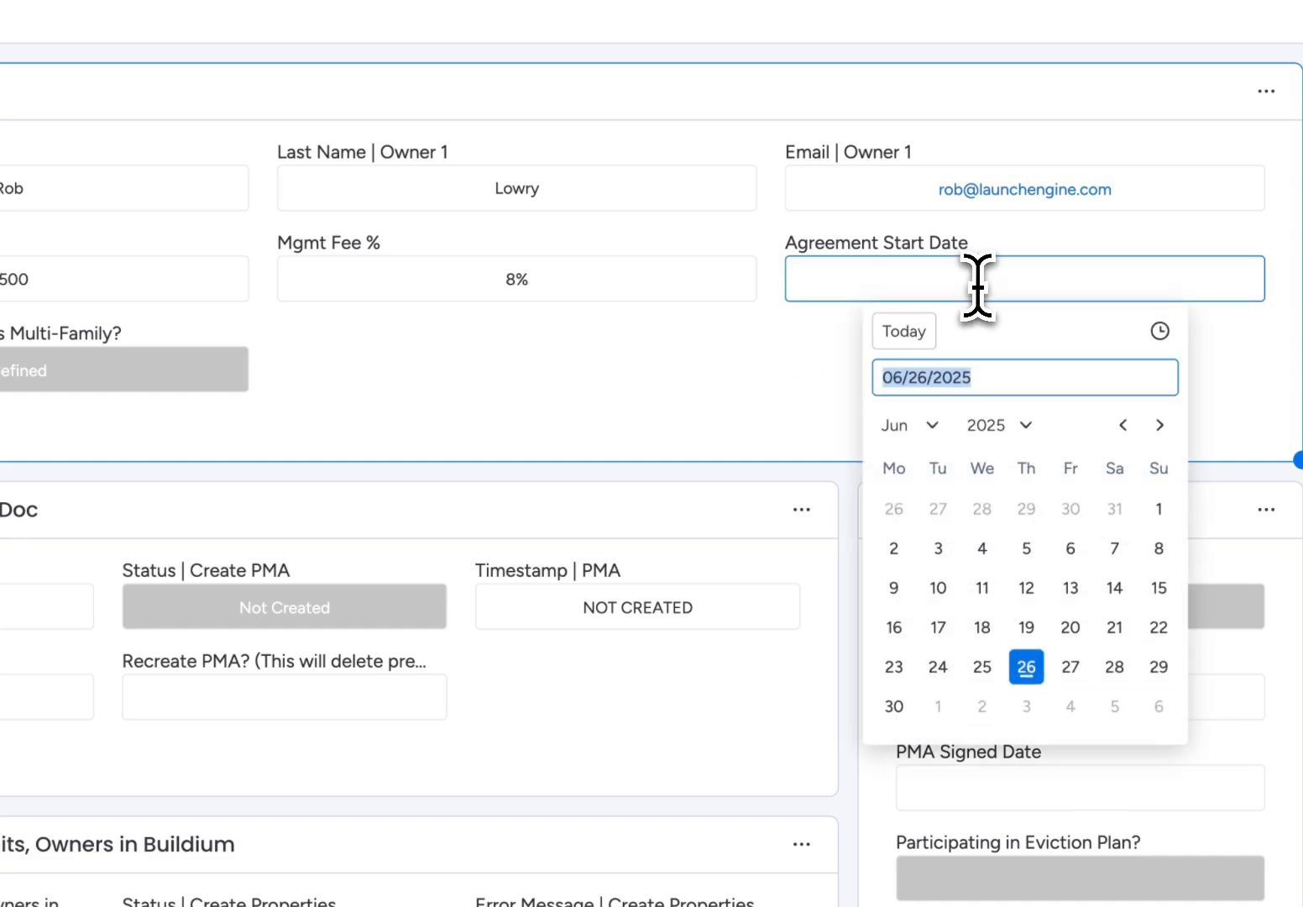
click(937, 706)
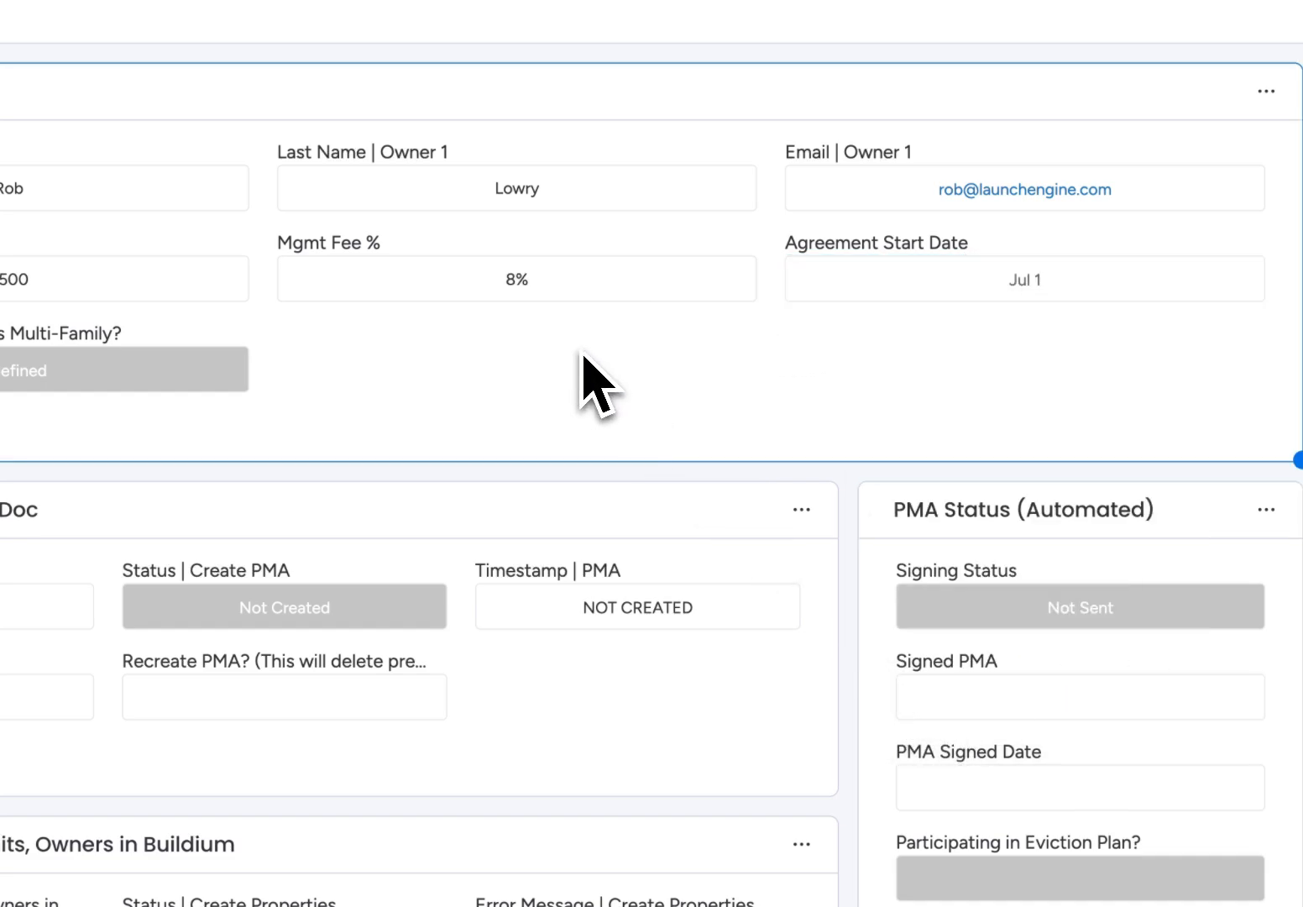
click(136, 366)
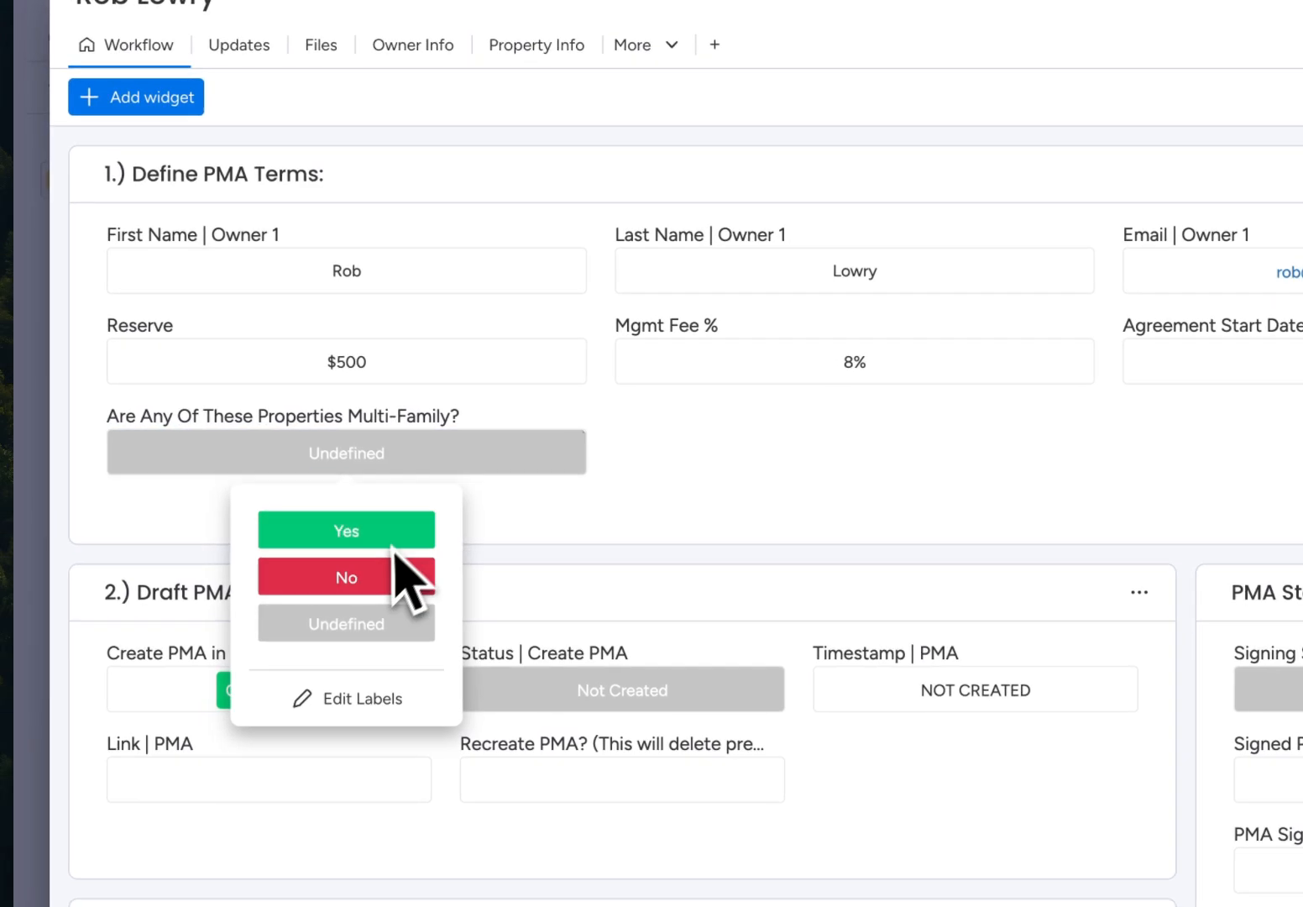
click(75, 449)
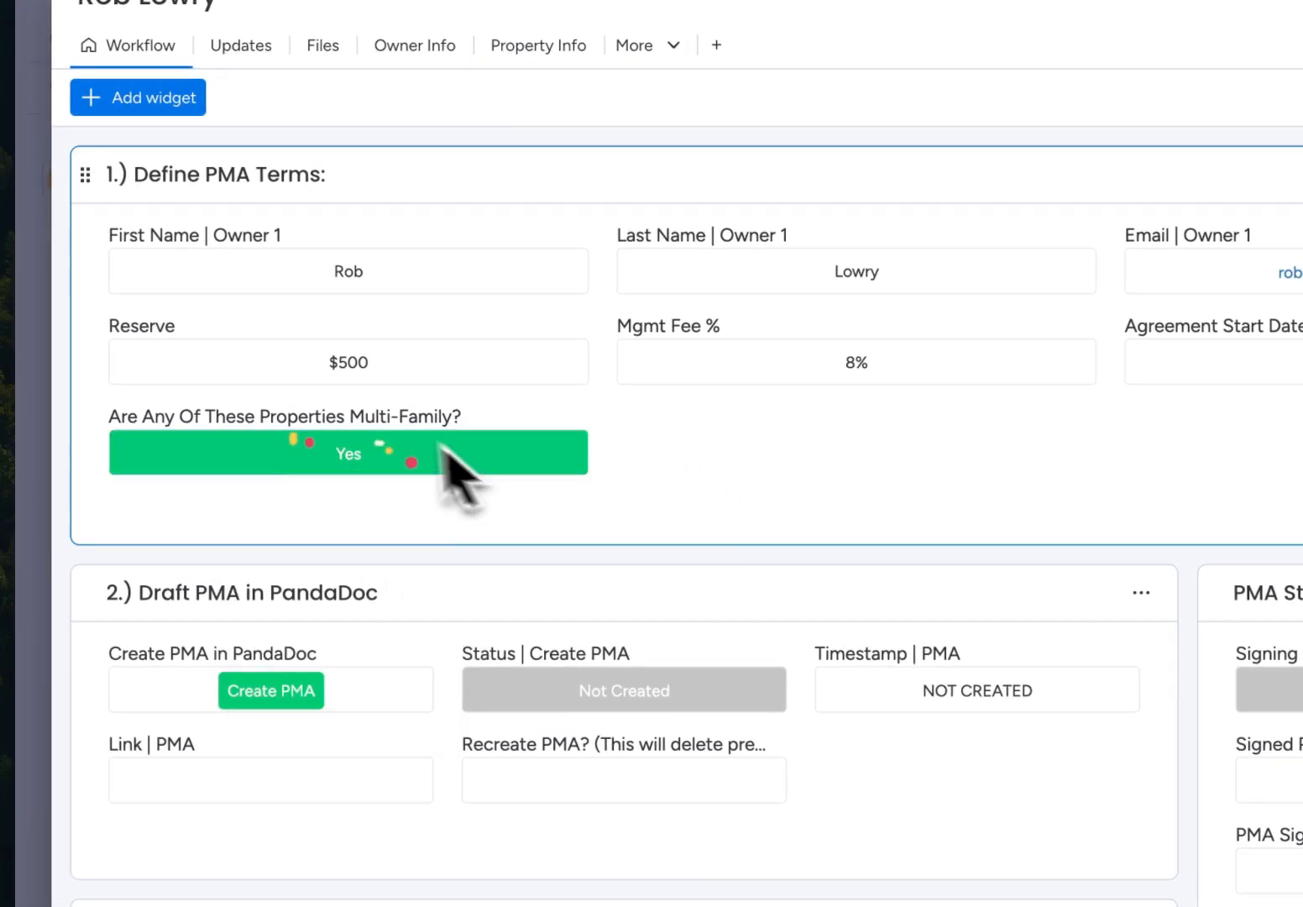
click(393, 377)
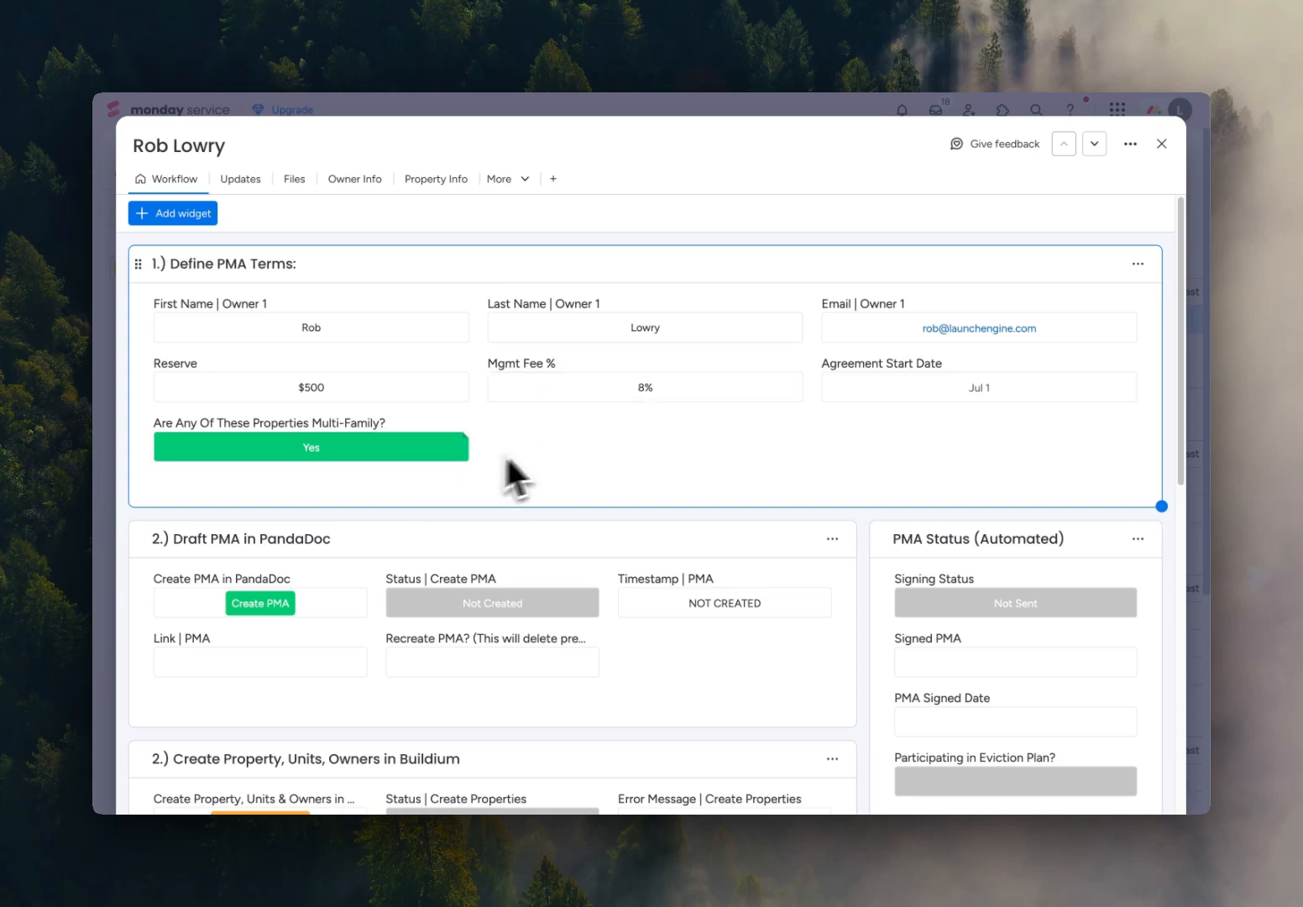
Generate the PMA draft in PandaDoc from the item's Draft PMA section.
scroll(585, 451, down, 2)
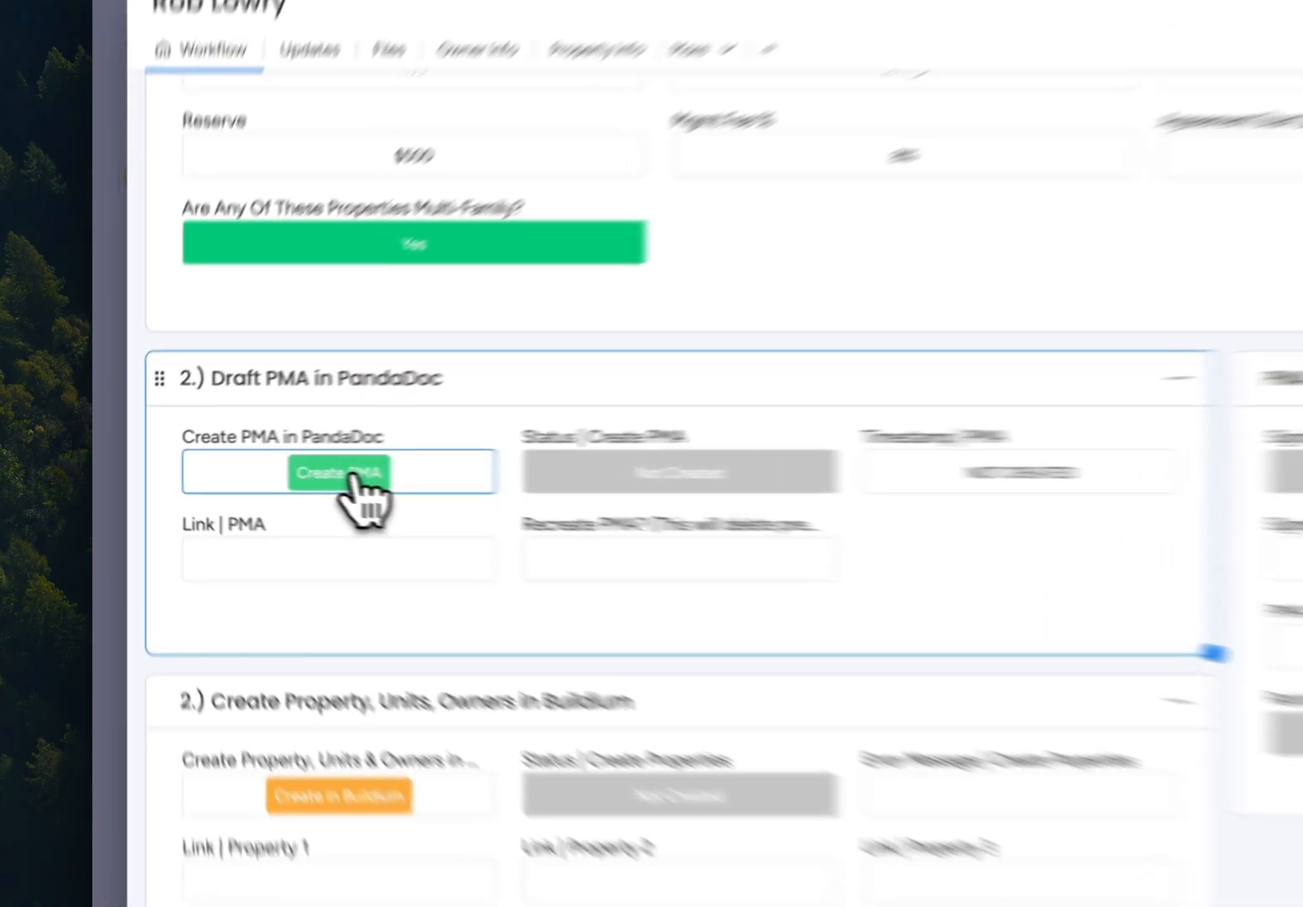
click(267, 468)
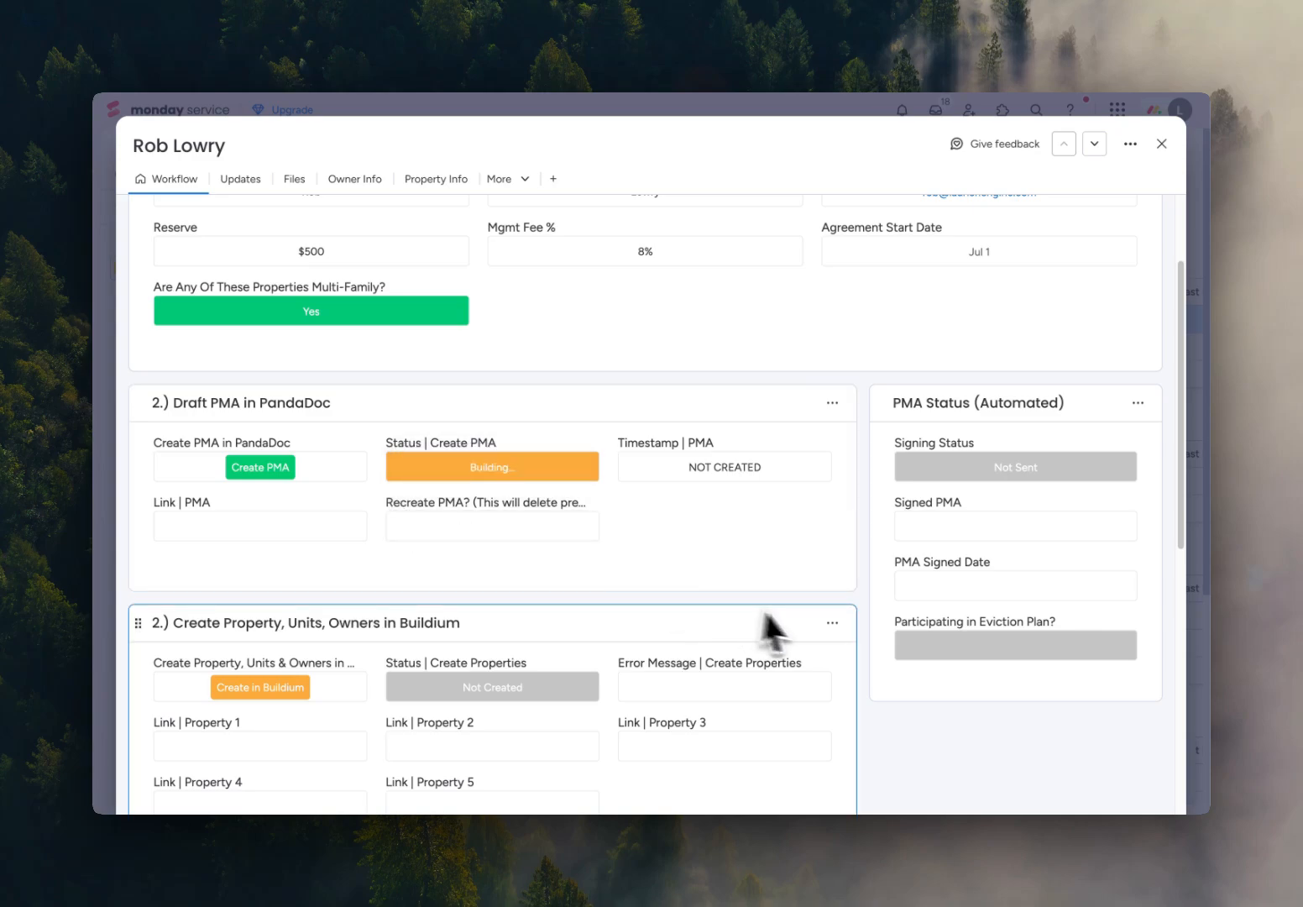
scroll(719, 529, down, 2)
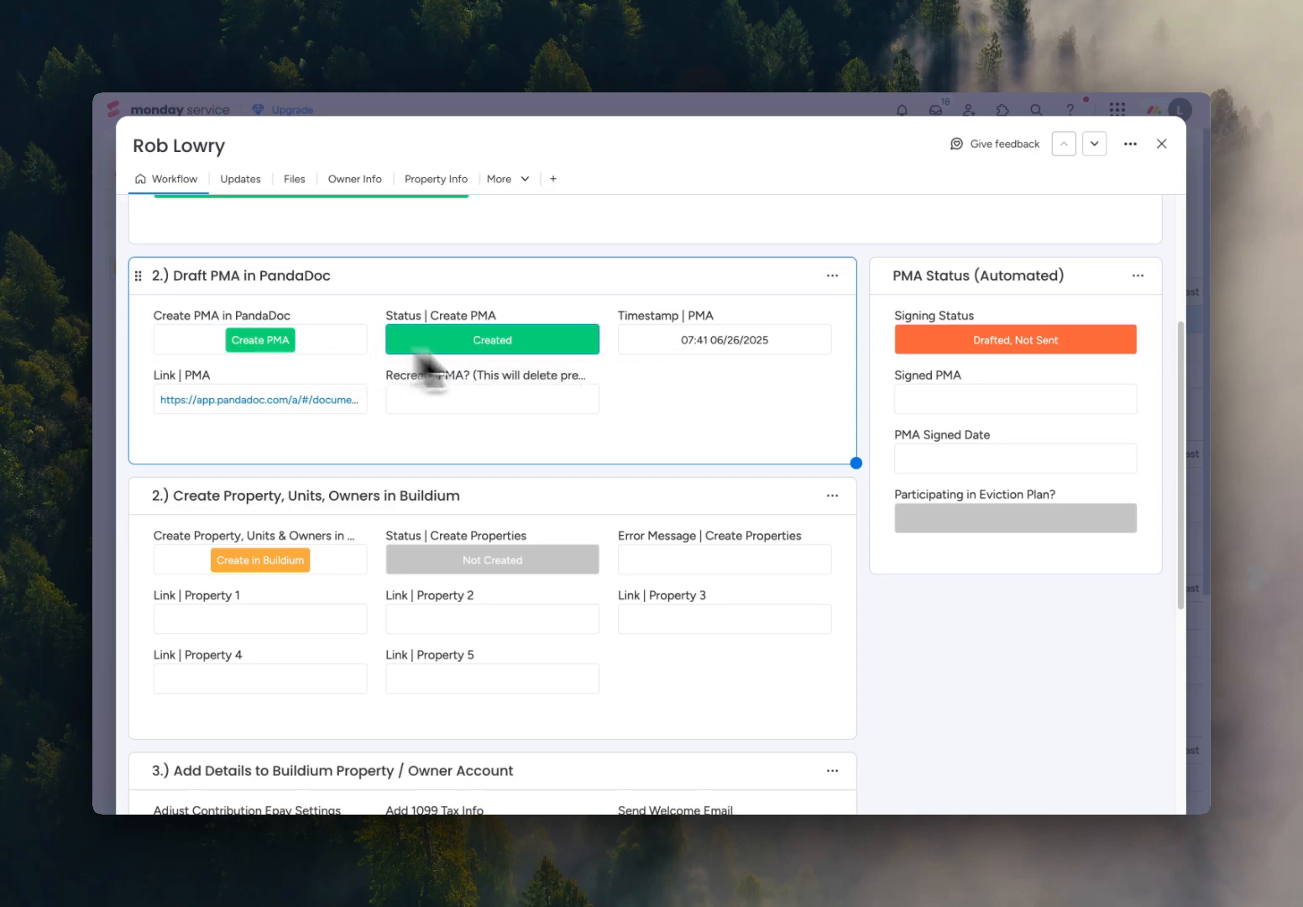
Open the drafted PMA in PandaDoc from its link, dismiss the ACH payments survey, and view the agreement's first page.
click(236, 388)
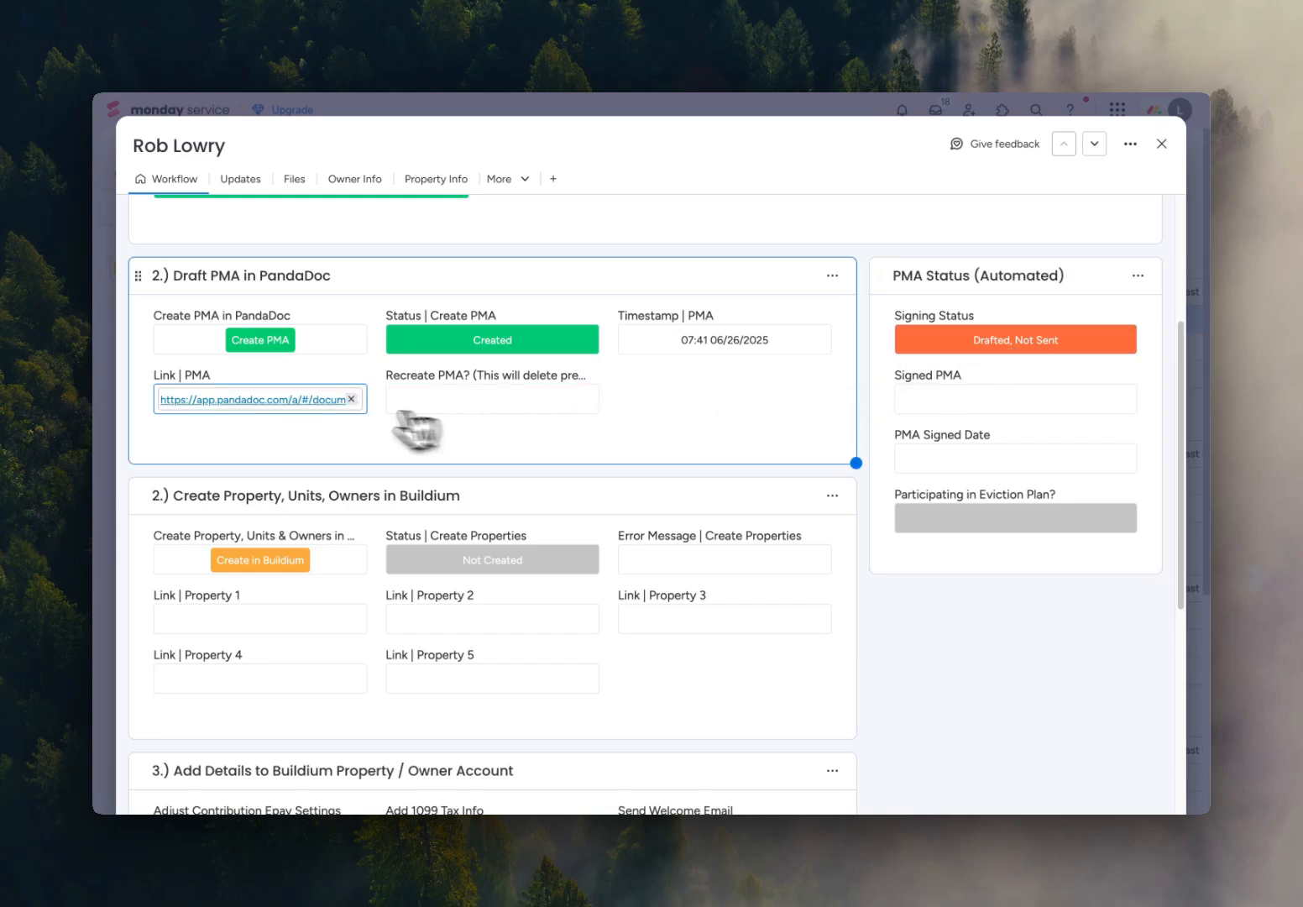
click(300, 401)
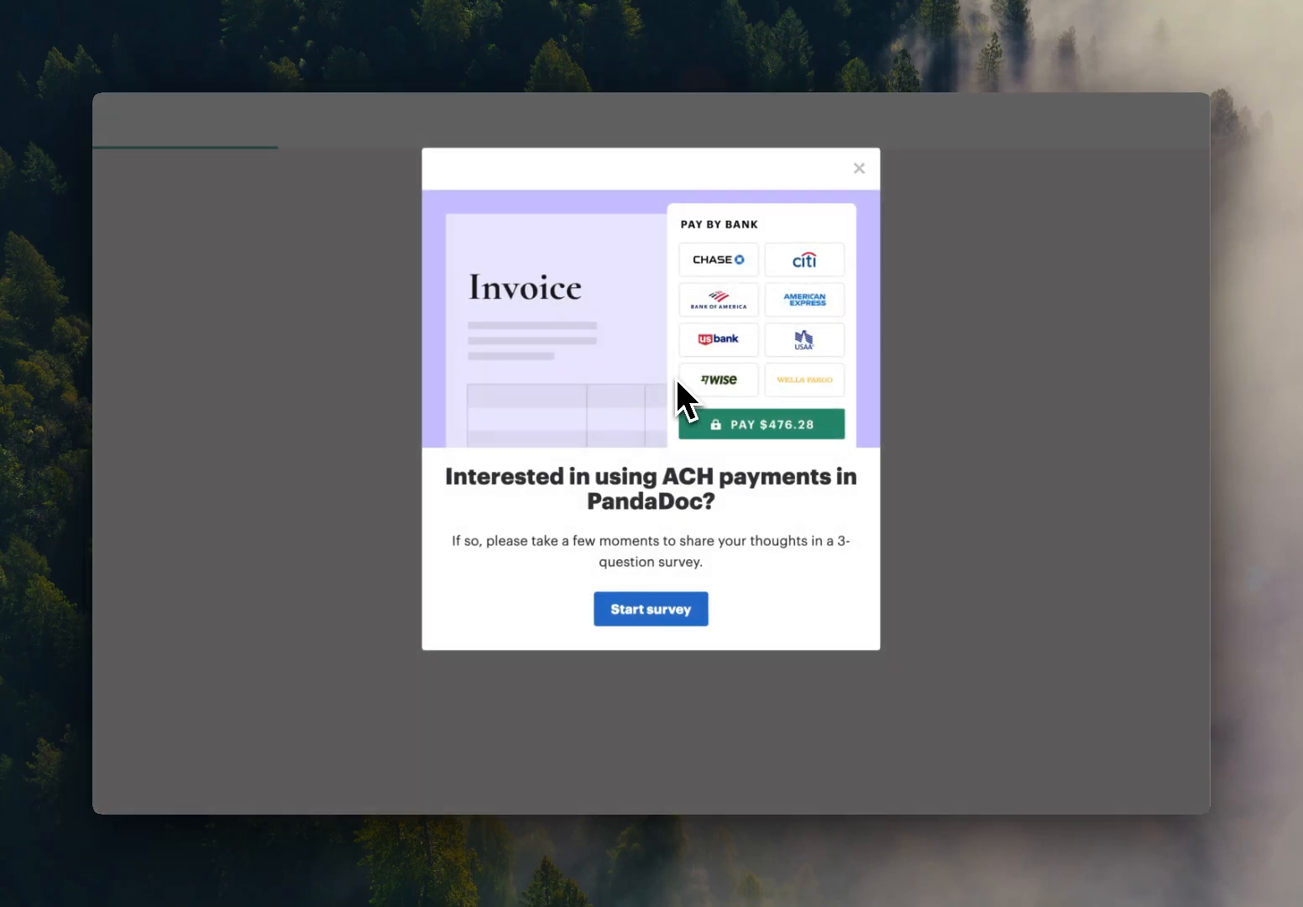
click(858, 168)
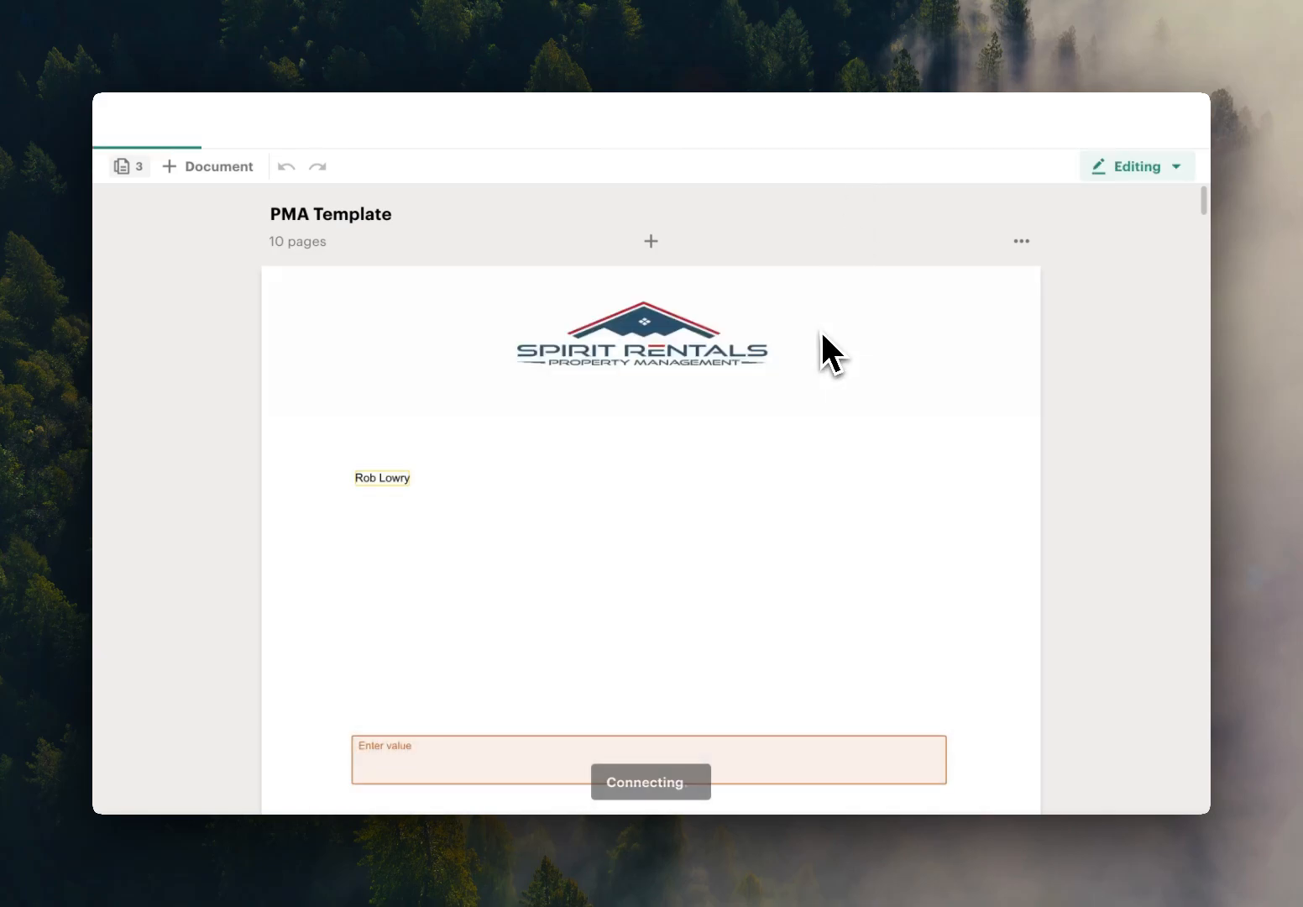
scroll(682, 487, down, 2)
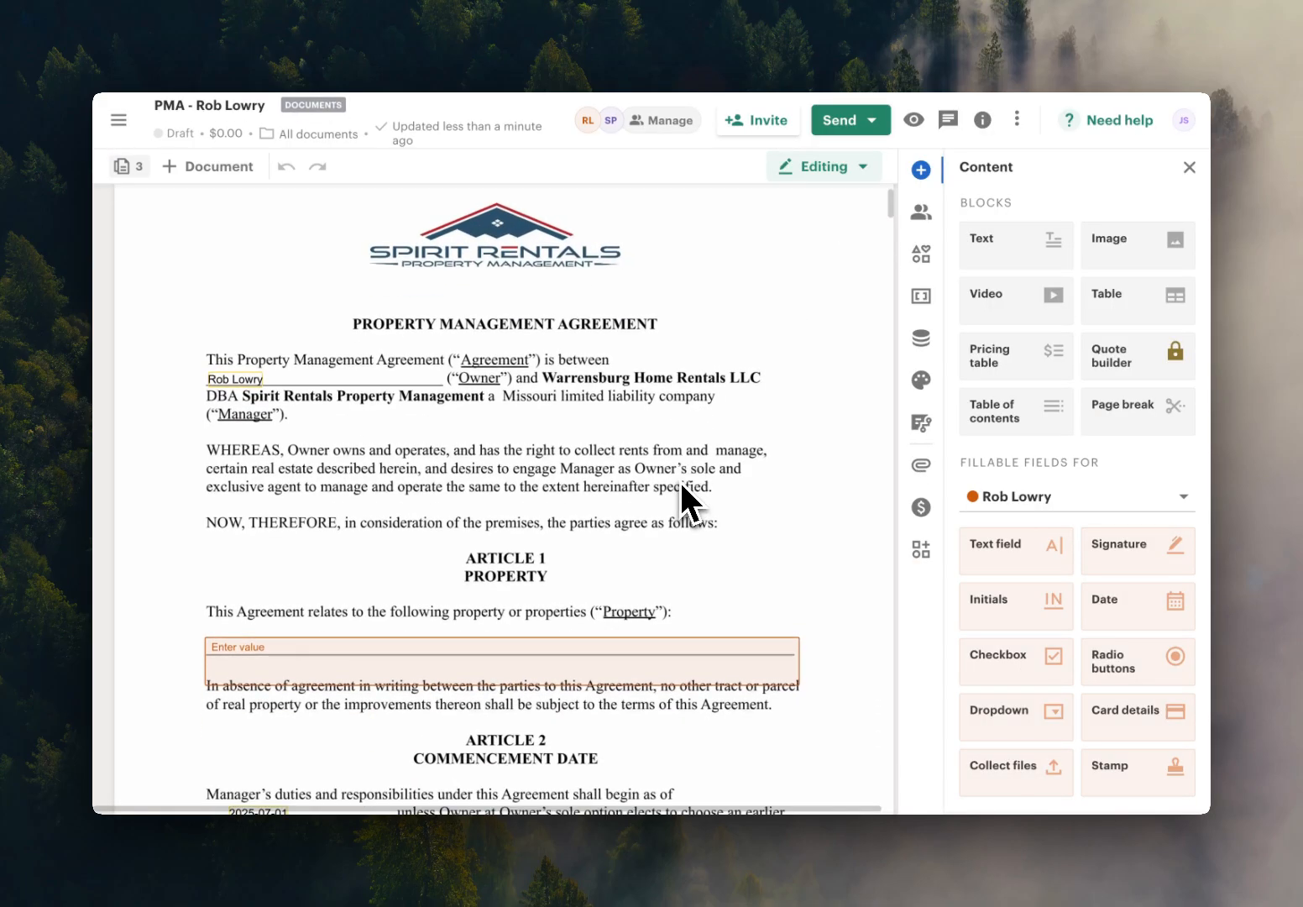
Review the drafted agreement's filled-in terms and the attached W-9 form.
scroll(682, 485, down, 3)
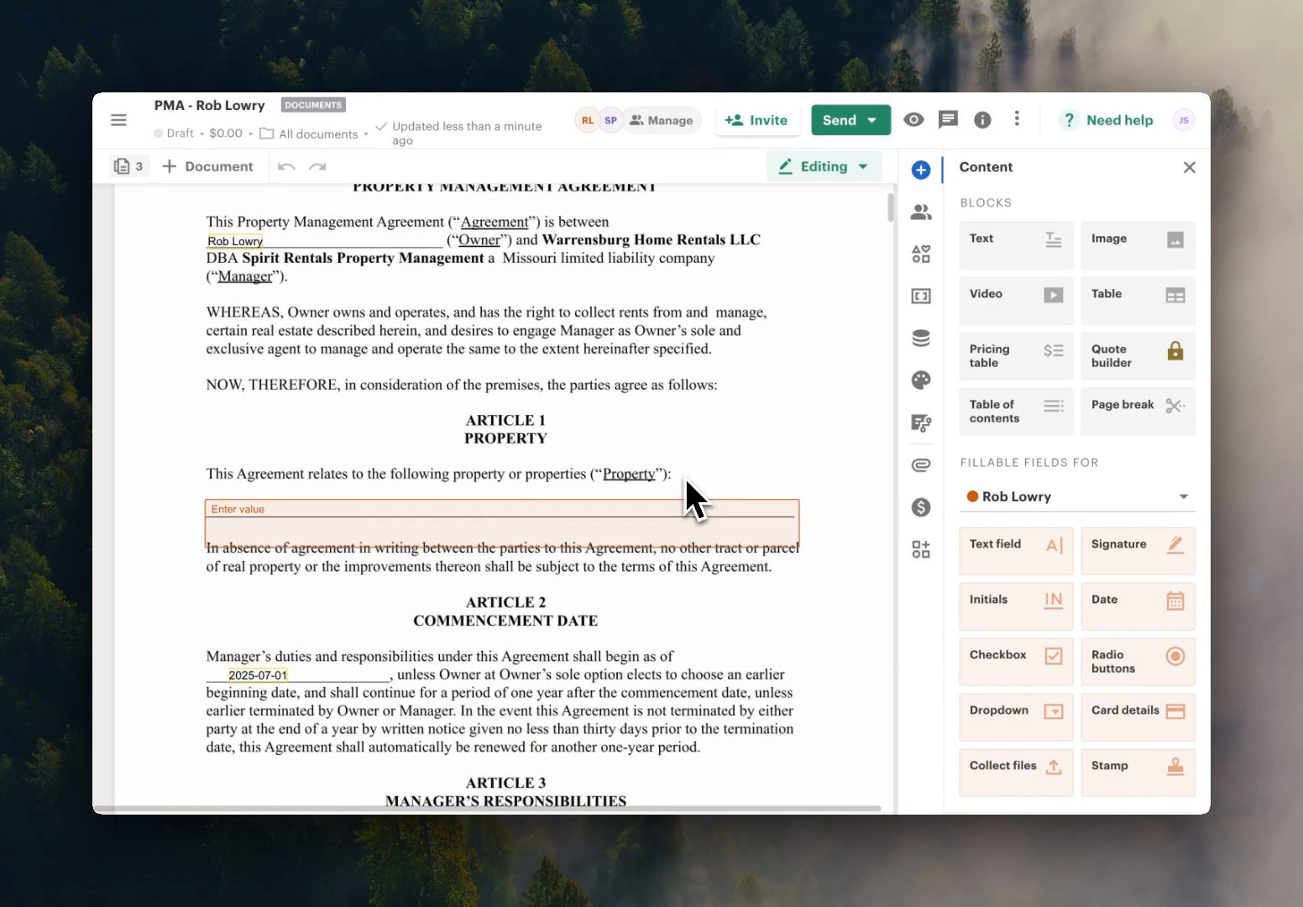
scroll(684, 475, down, 1)
scroll(678, 473, down, 15)
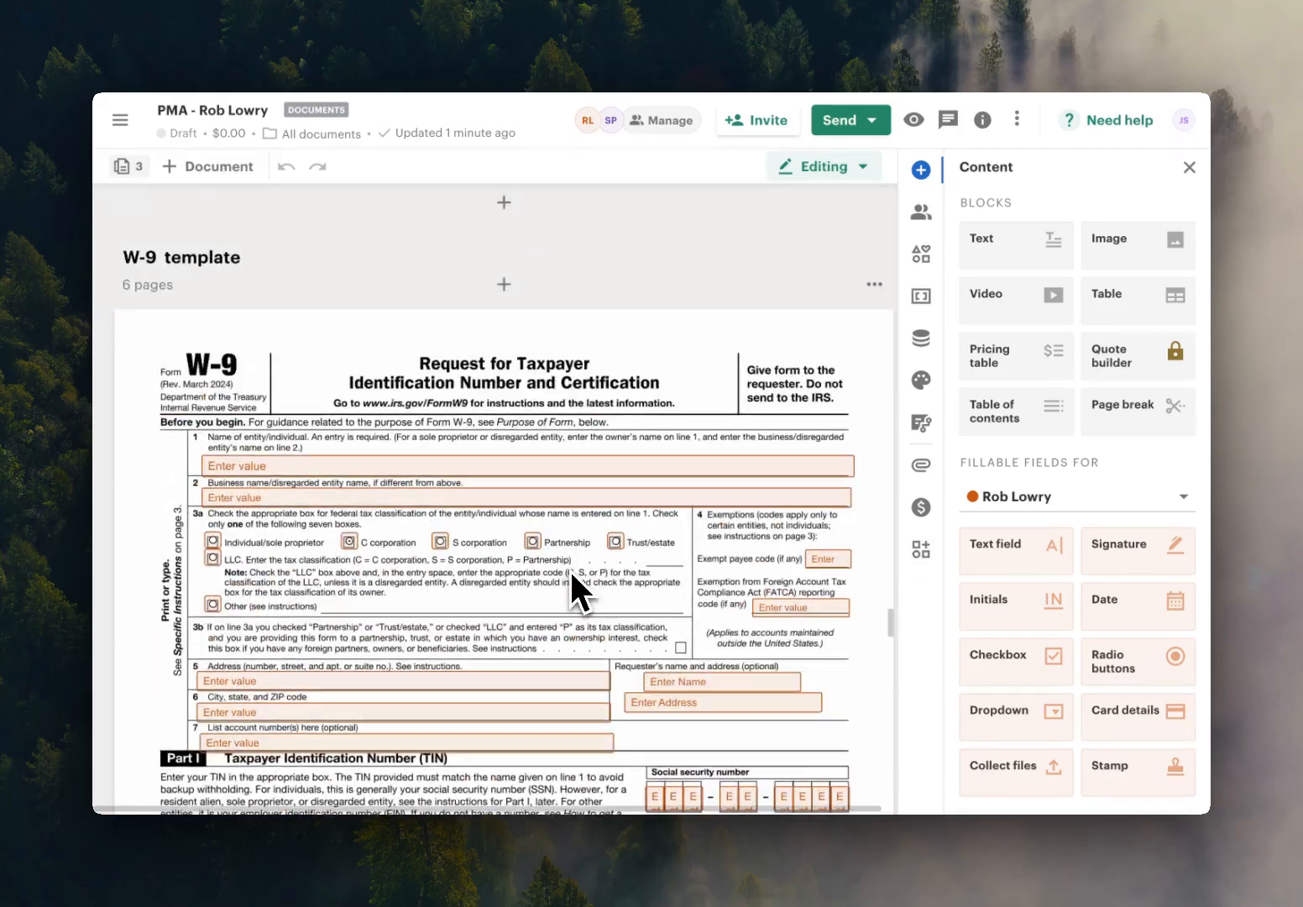
scroll(569, 568, up, 15)
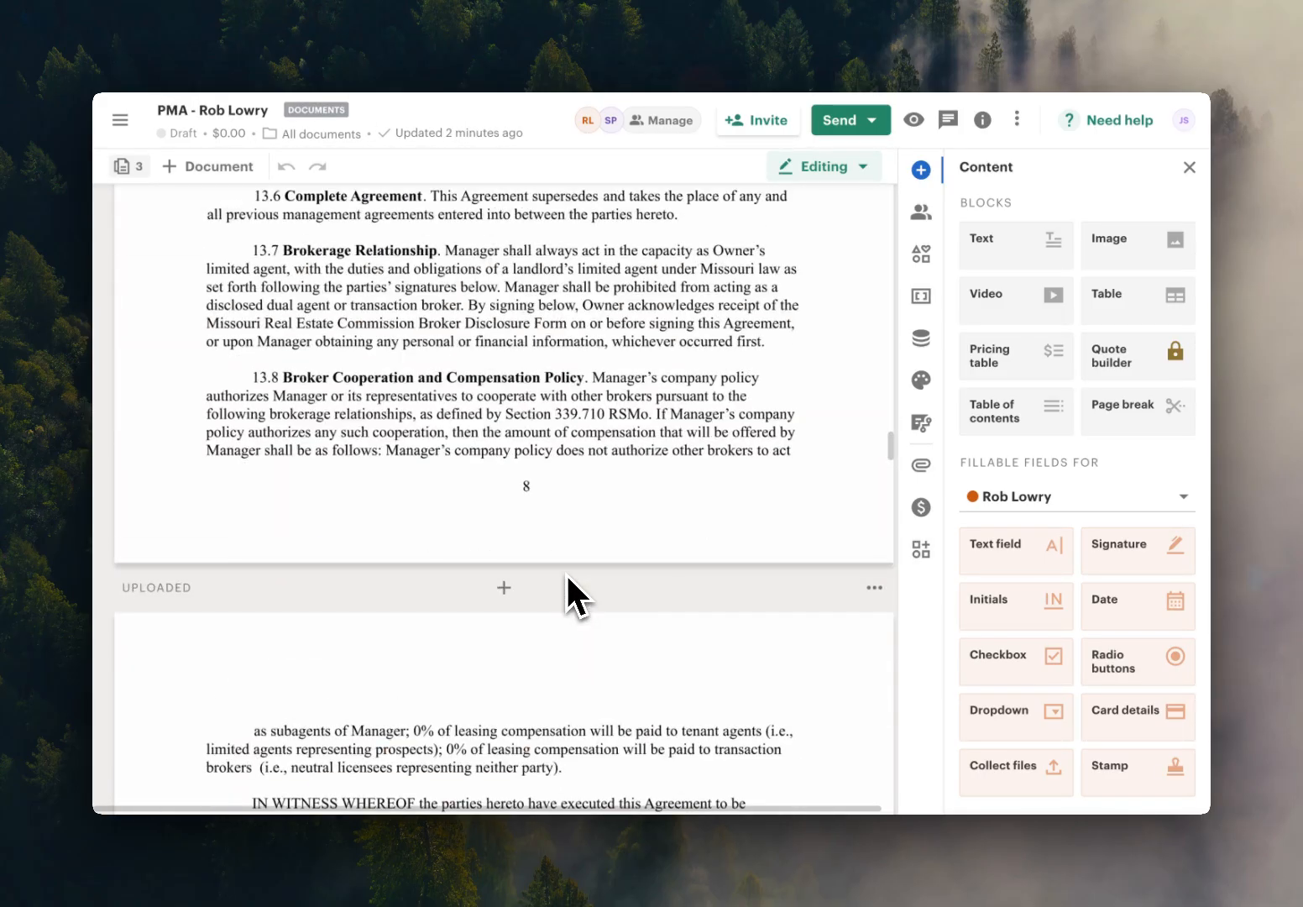
scroll(566, 571, up, 20)
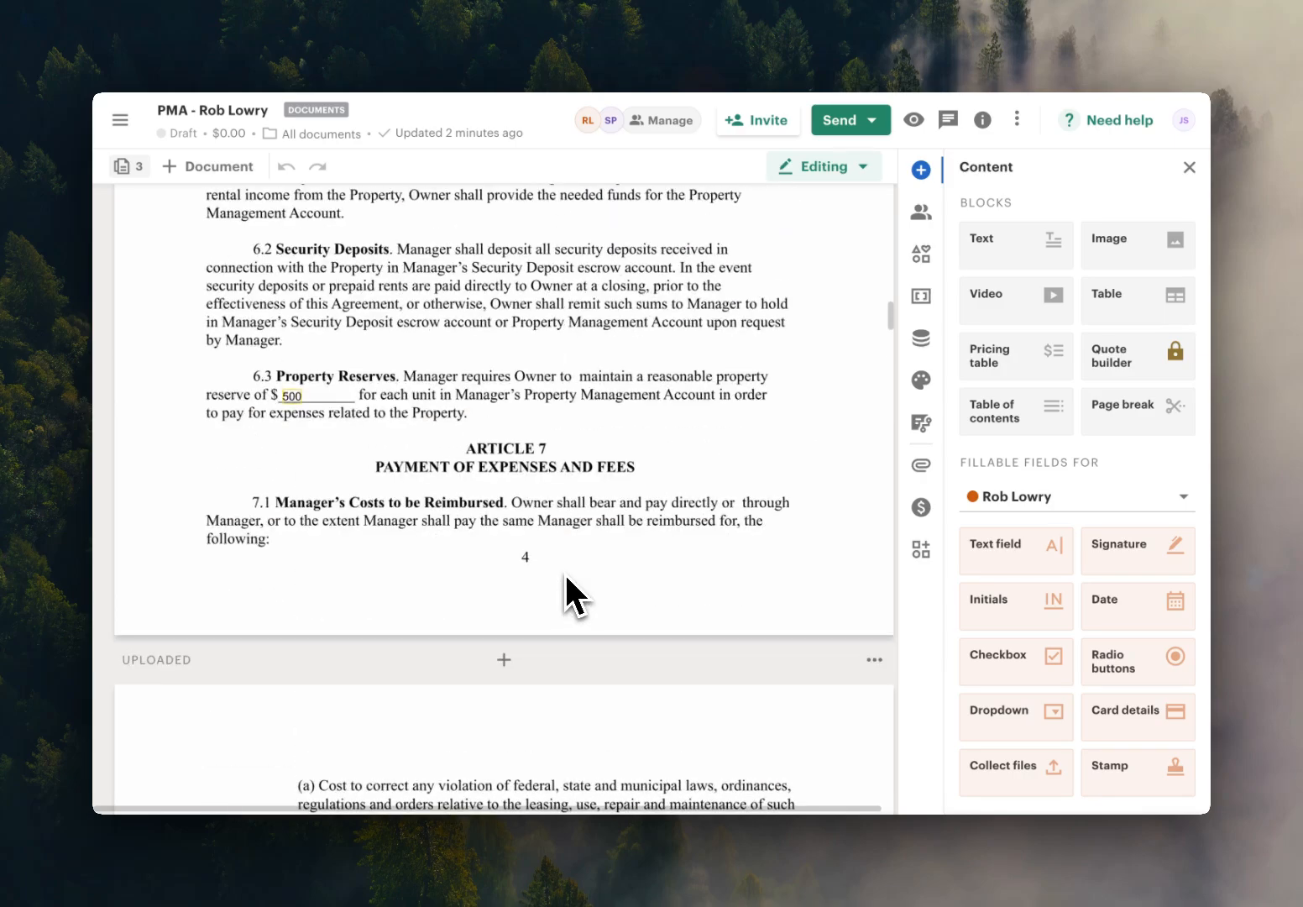
scroll(566, 571, up, 10)
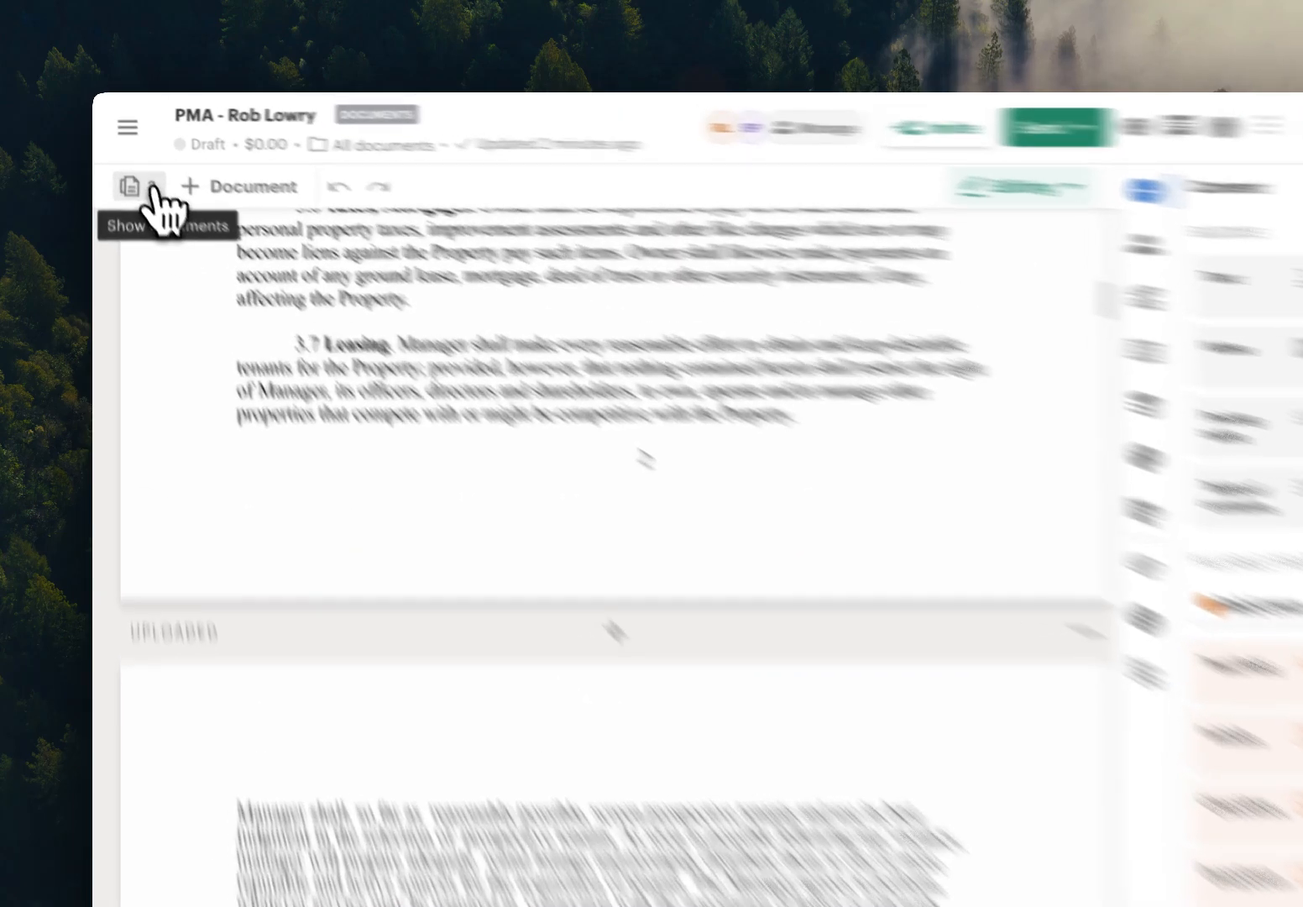
Show the list of documents in the PMA packet and view the actions available for the W-9 template.
click(142, 168)
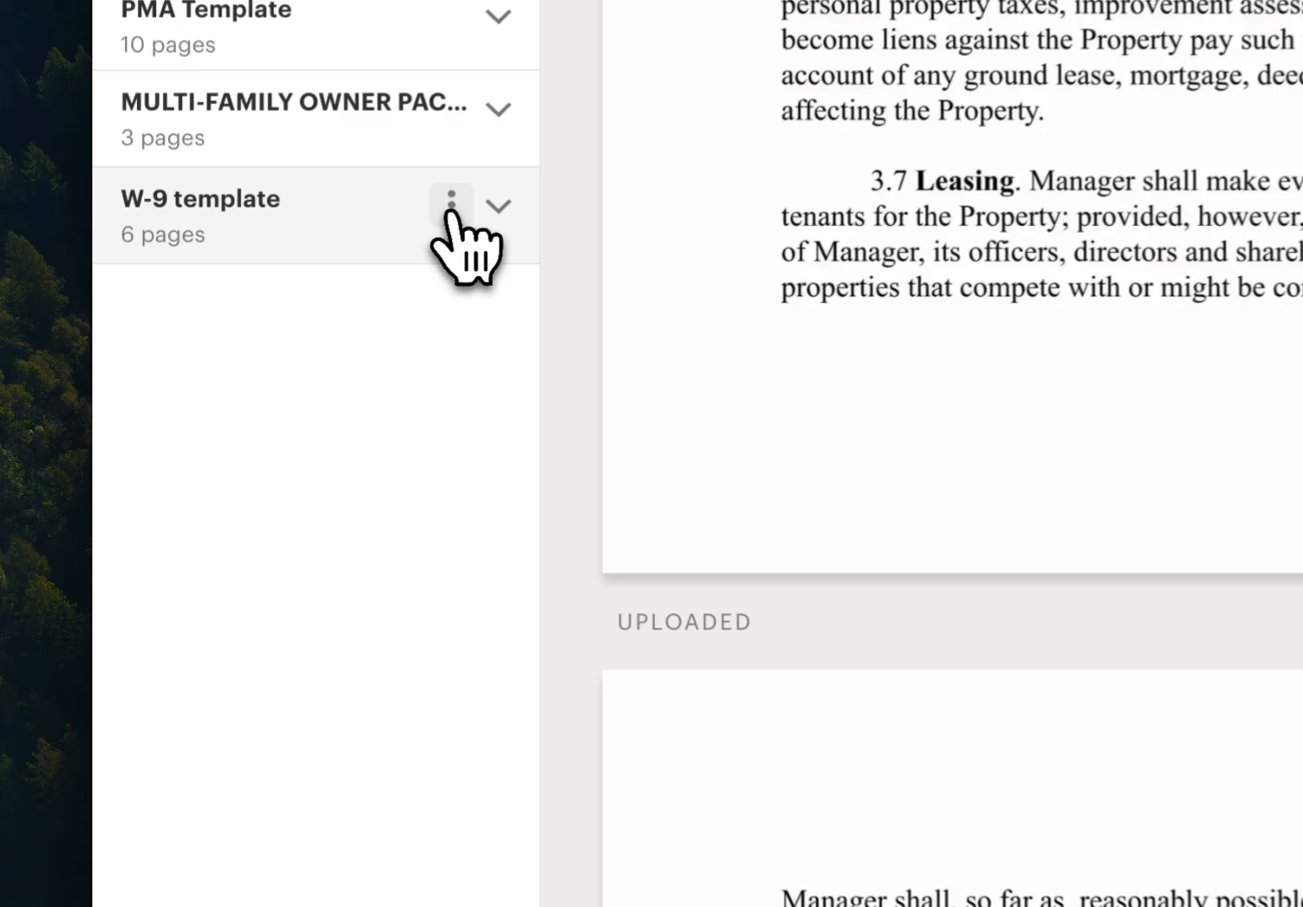
click(276, 302)
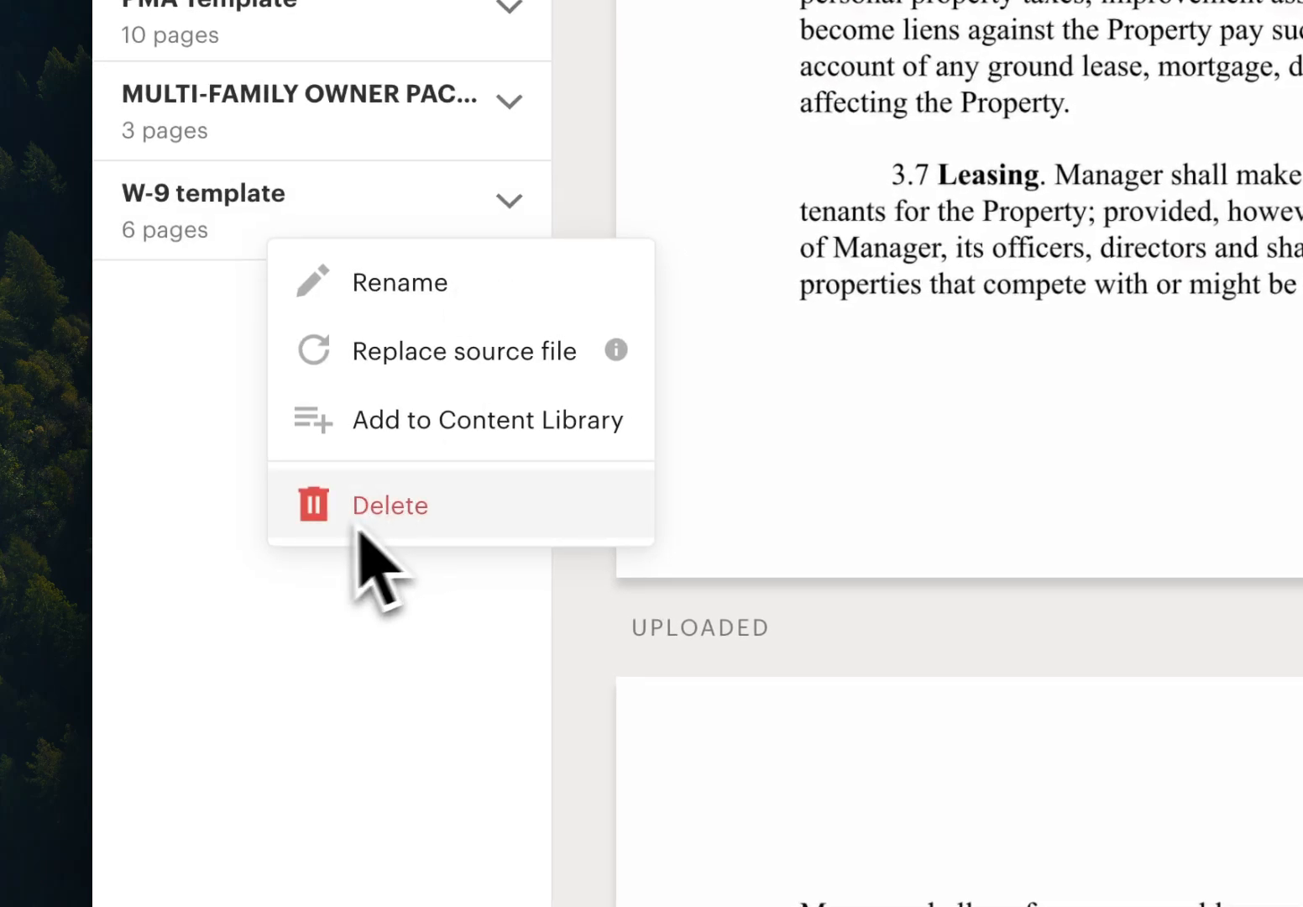
click(301, 734)
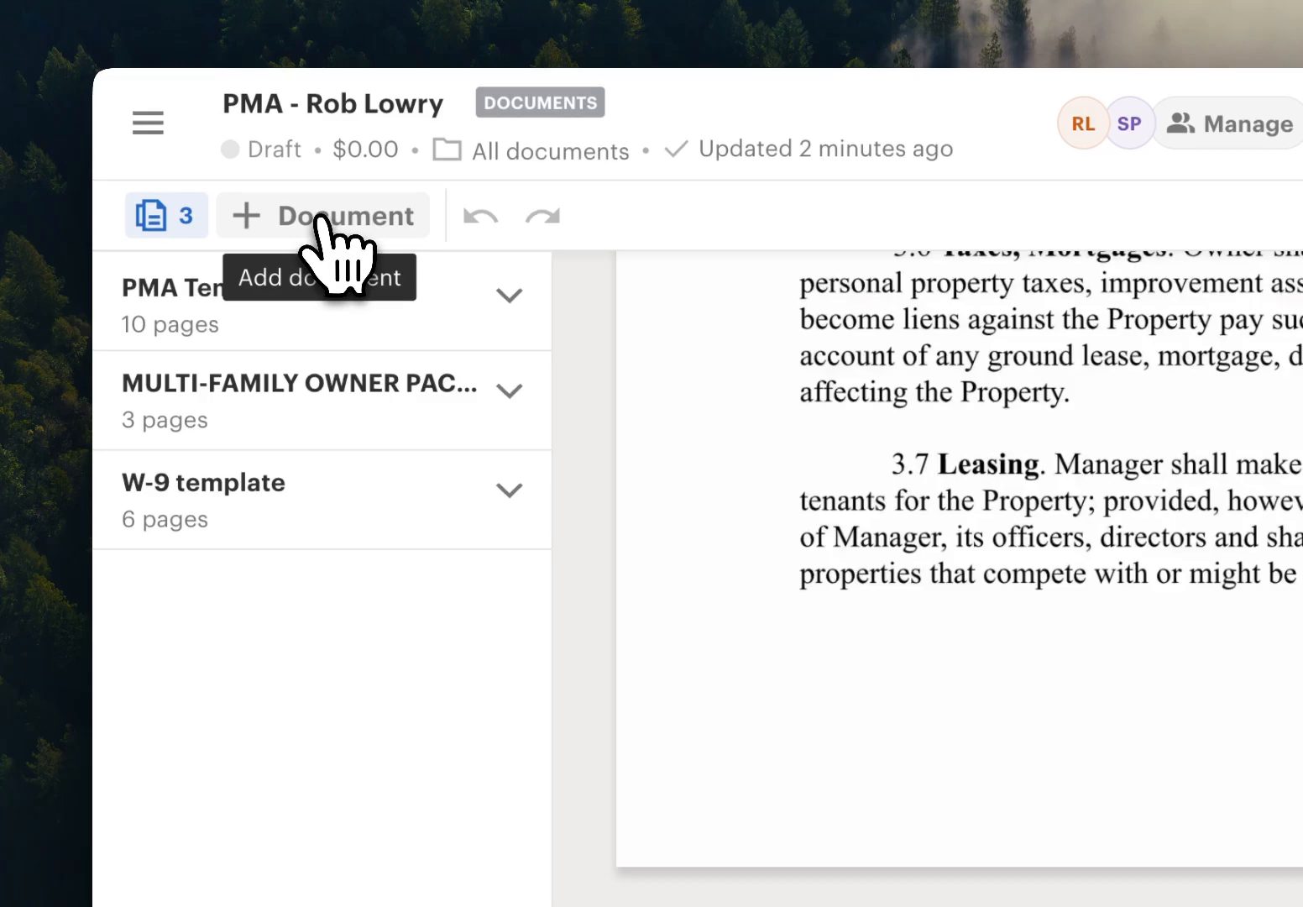
View the templates and import sources for adding another document, and close the dialog without adding one.
click(319, 217)
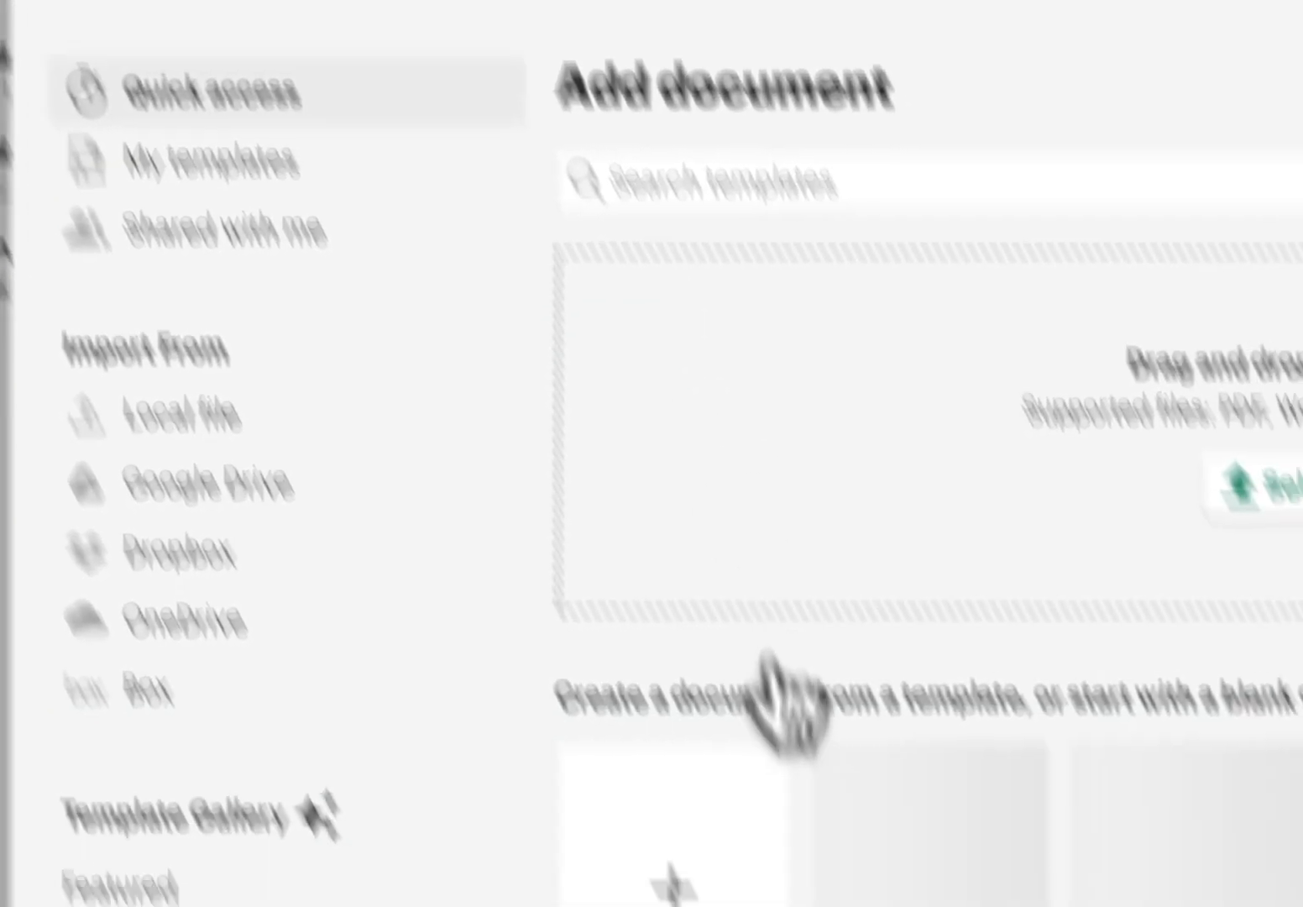
scroll(913, 698, down, 2)
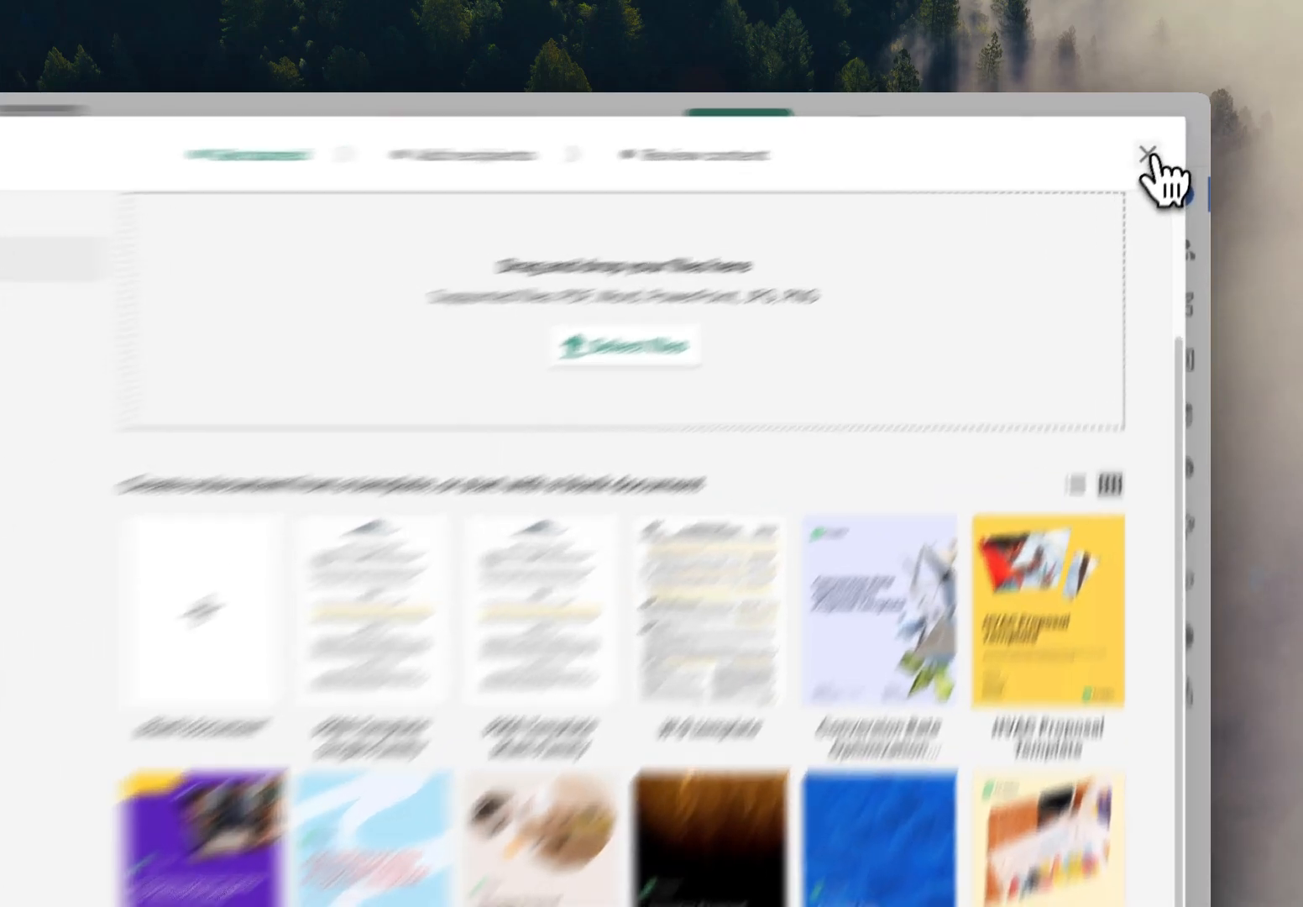
click(1163, 139)
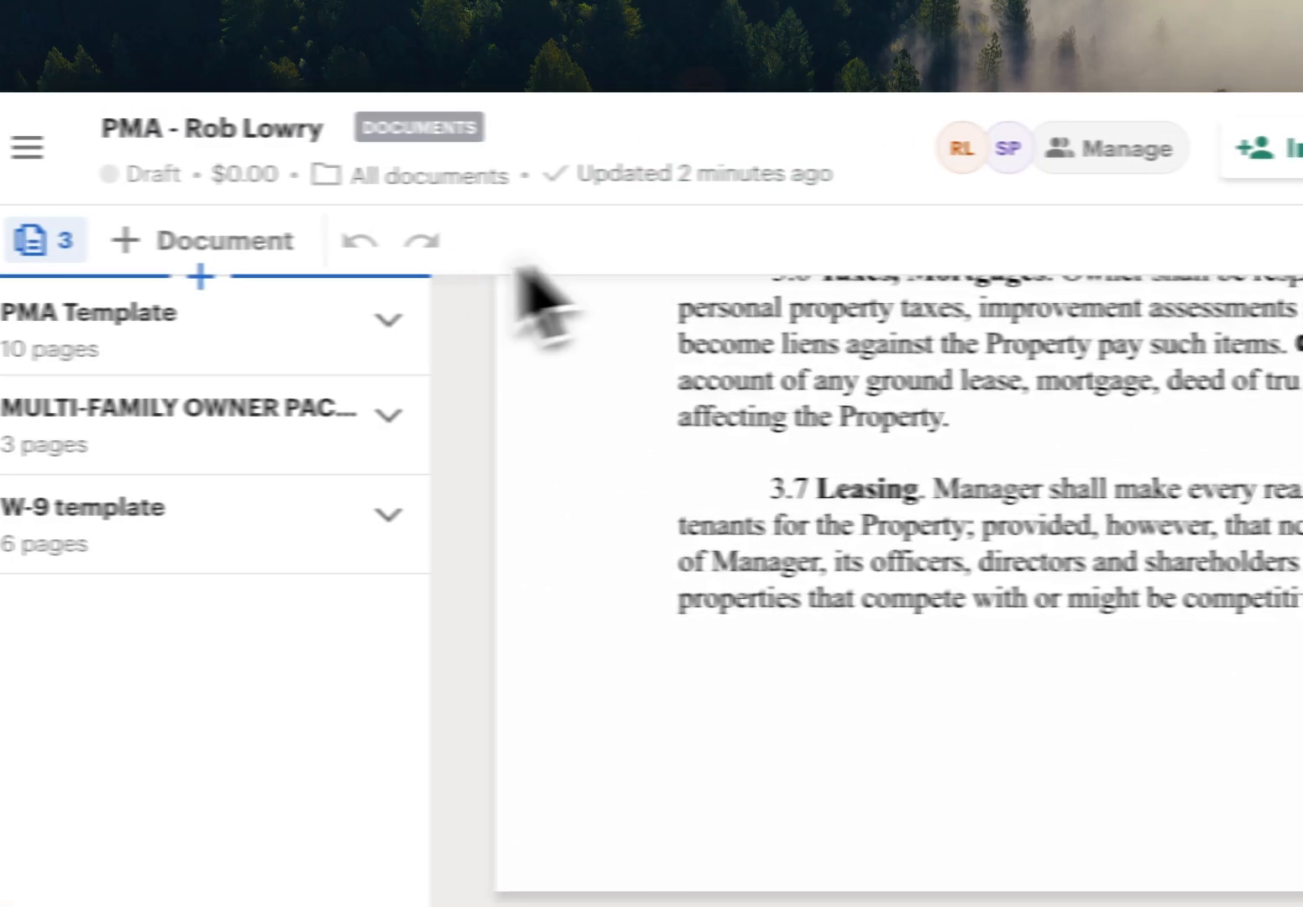
View the delivery methods available for sending the drafted PMA.
scroll(537, 294, up, 5)
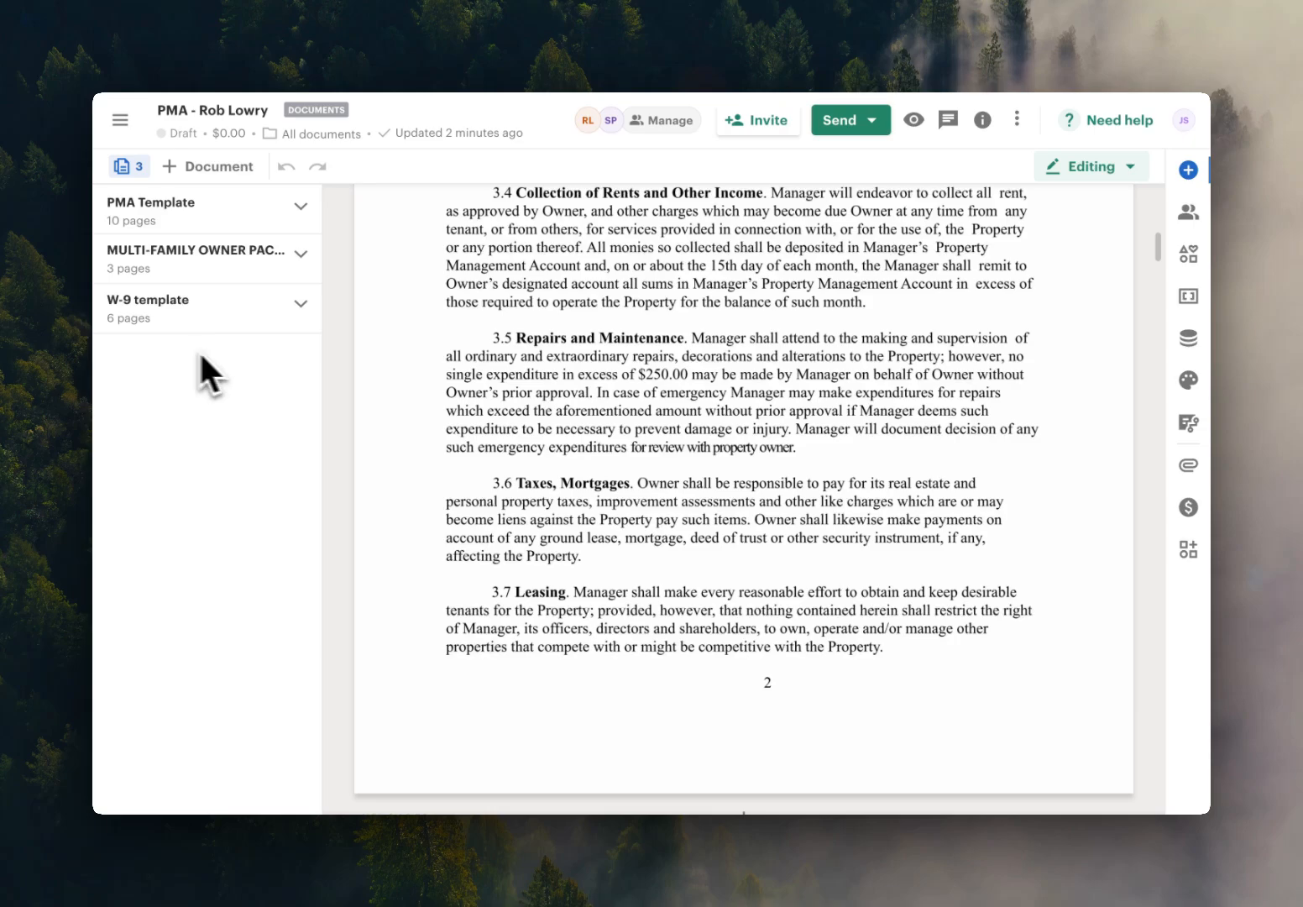
click(873, 122)
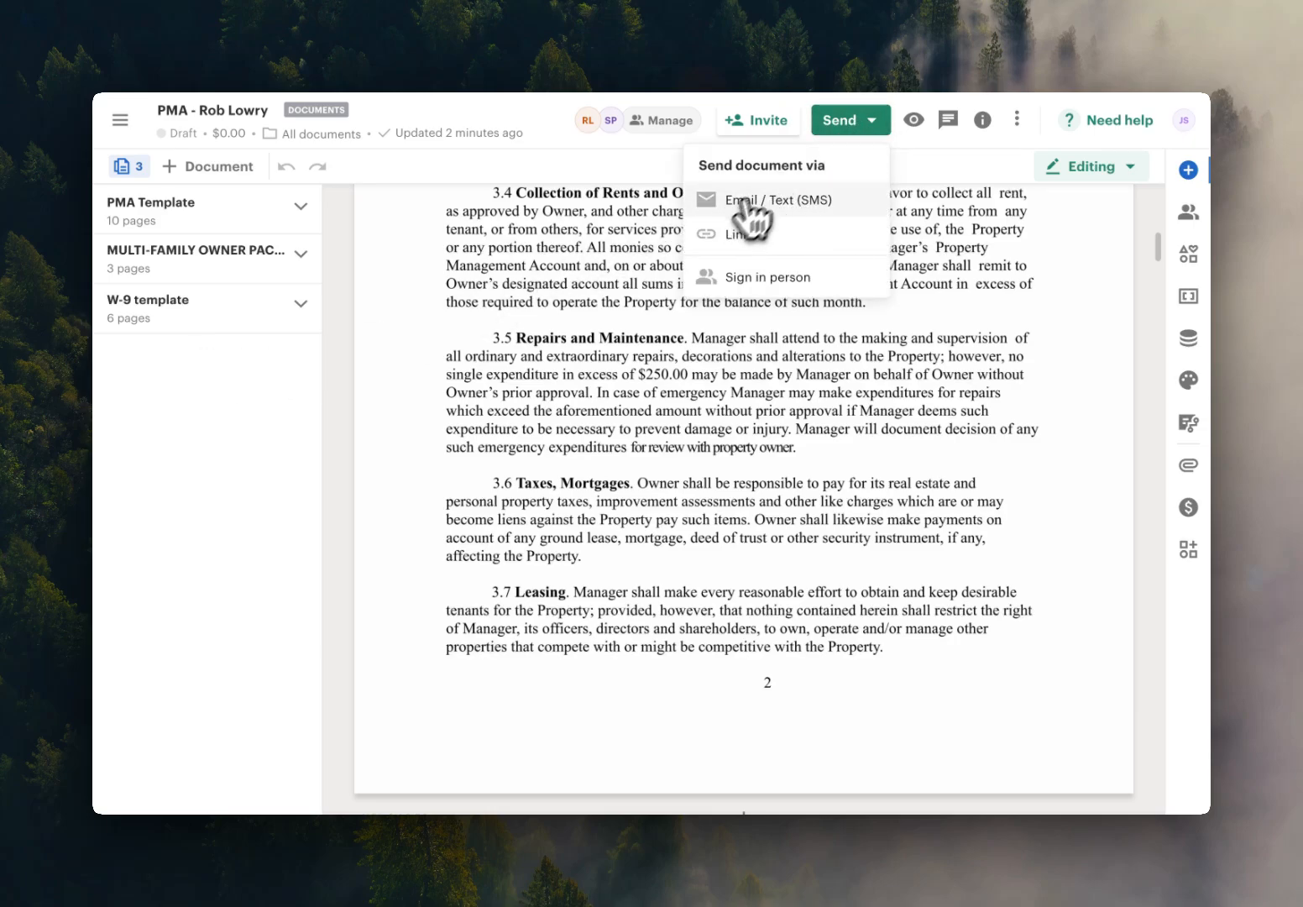
click(570, 223)
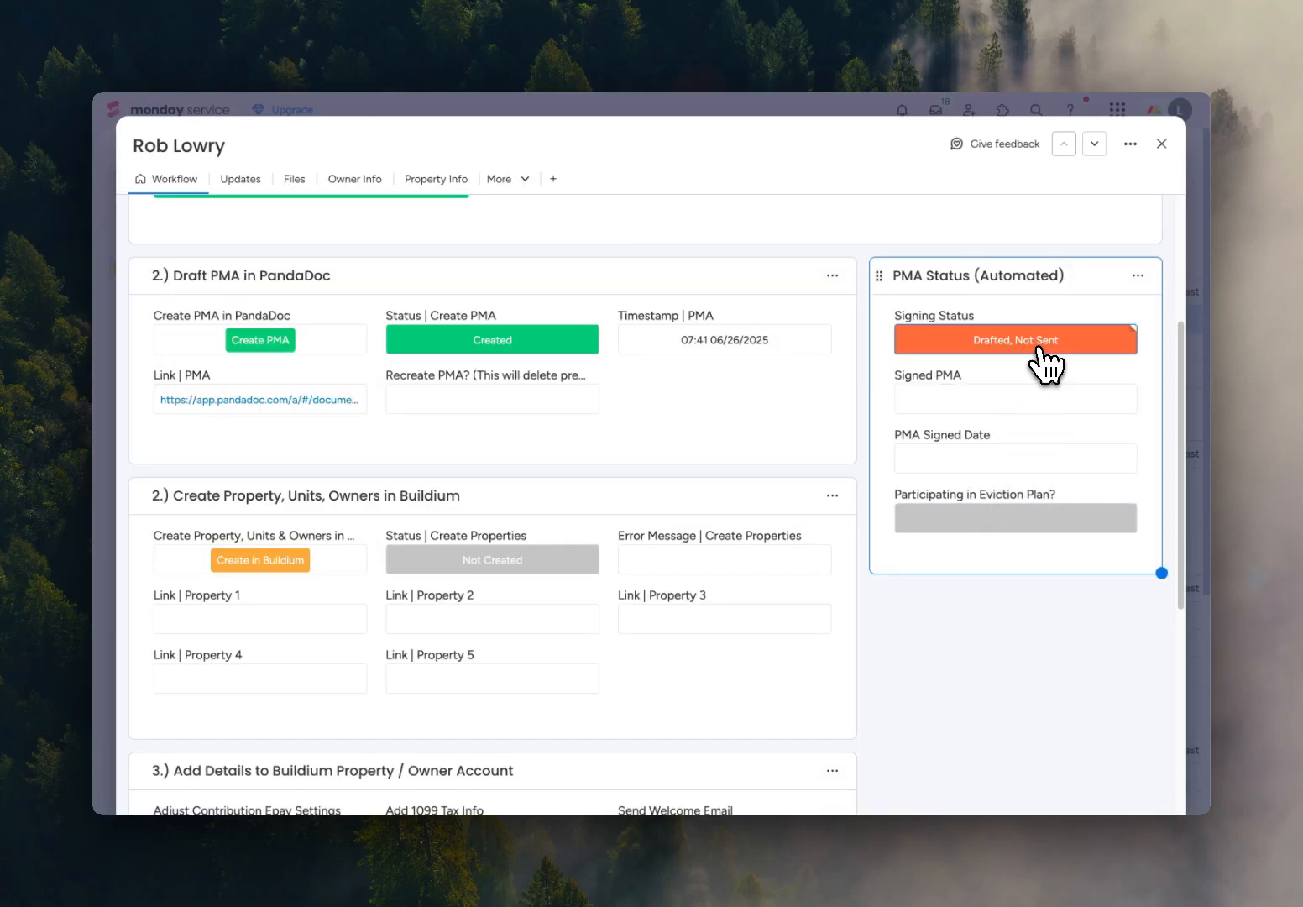
In the item's PMA Status section in monday service, set the Signing Status to Sent and close the item.
click(1041, 348)
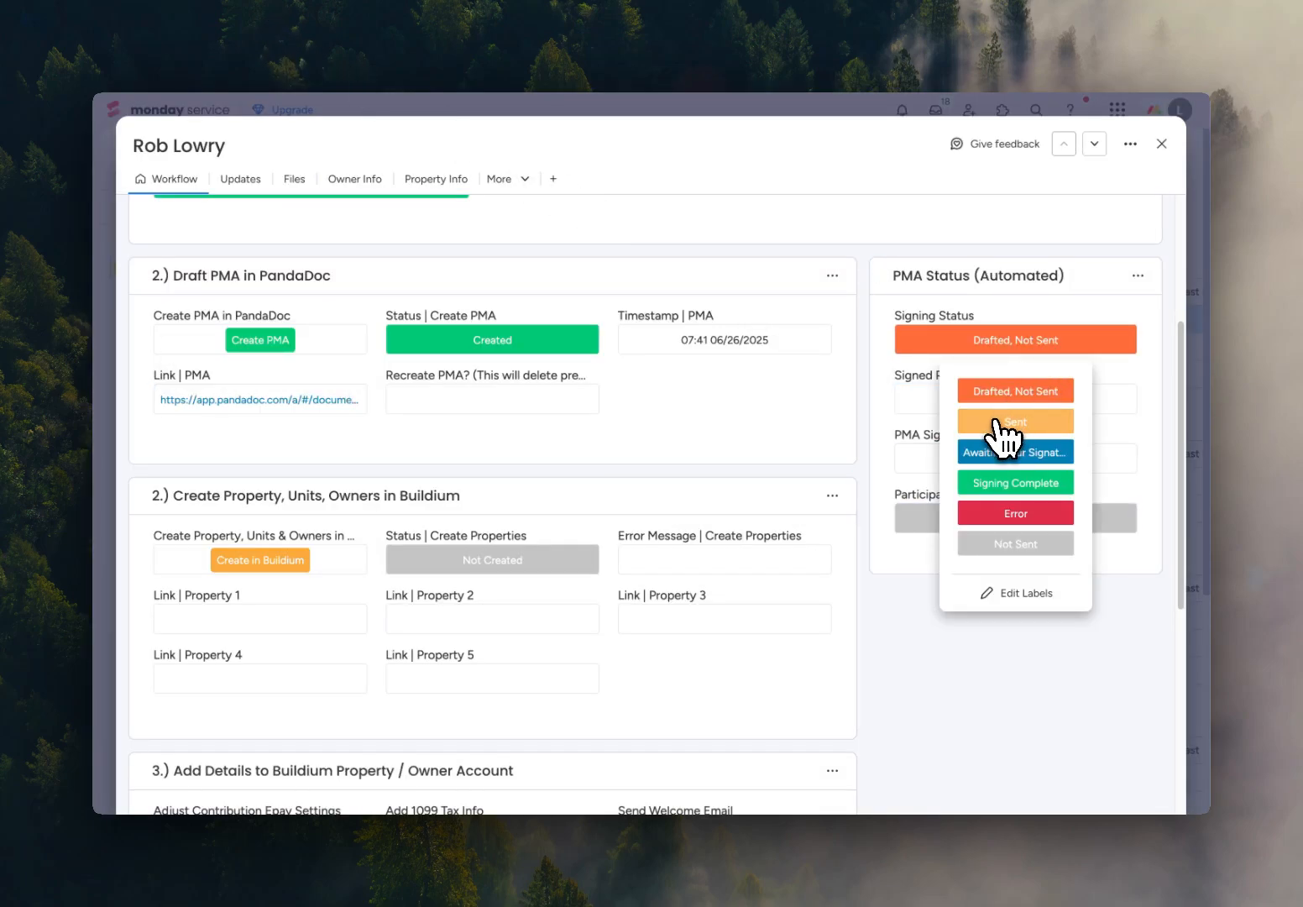
click(1014, 422)
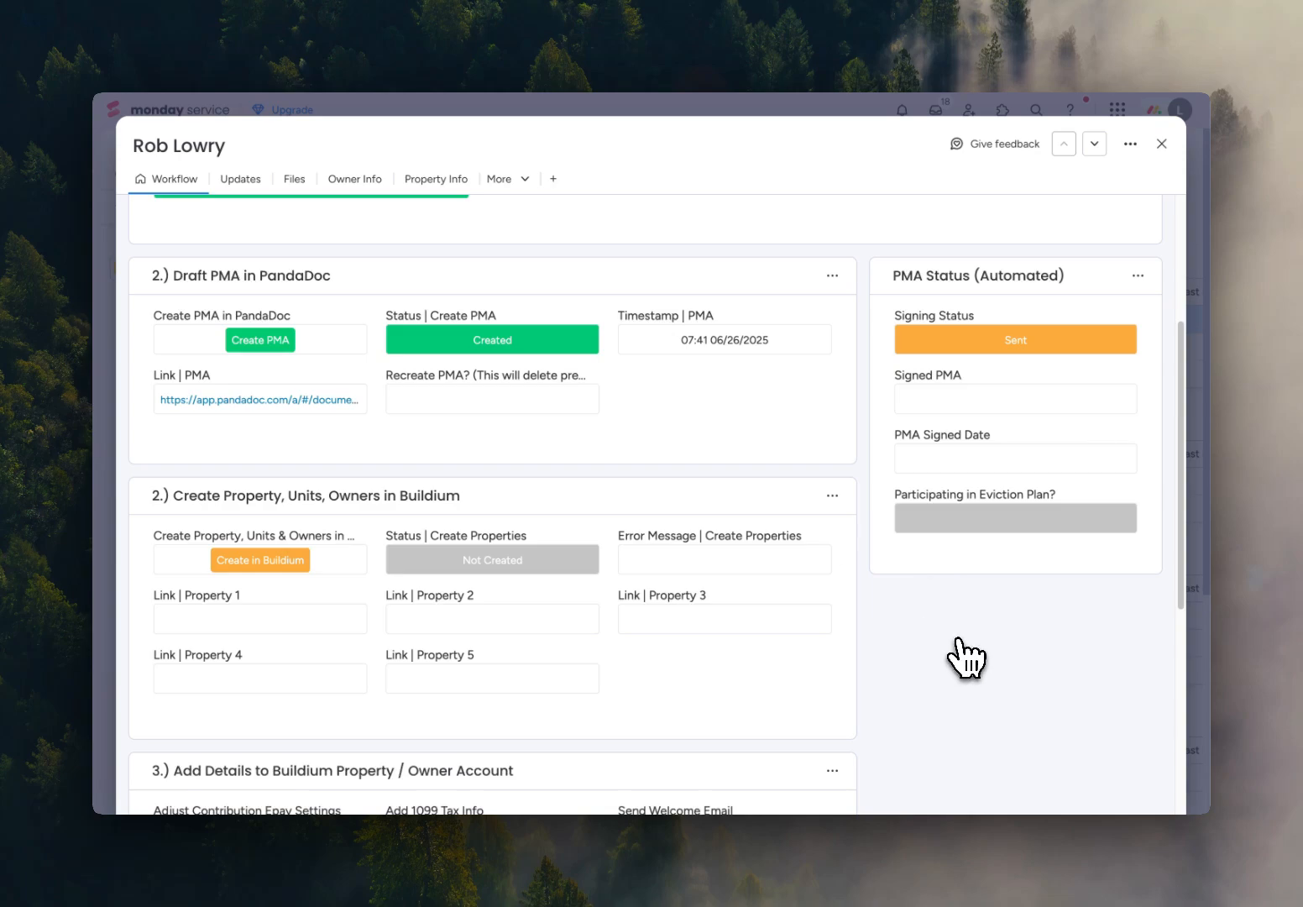
click(1162, 144)
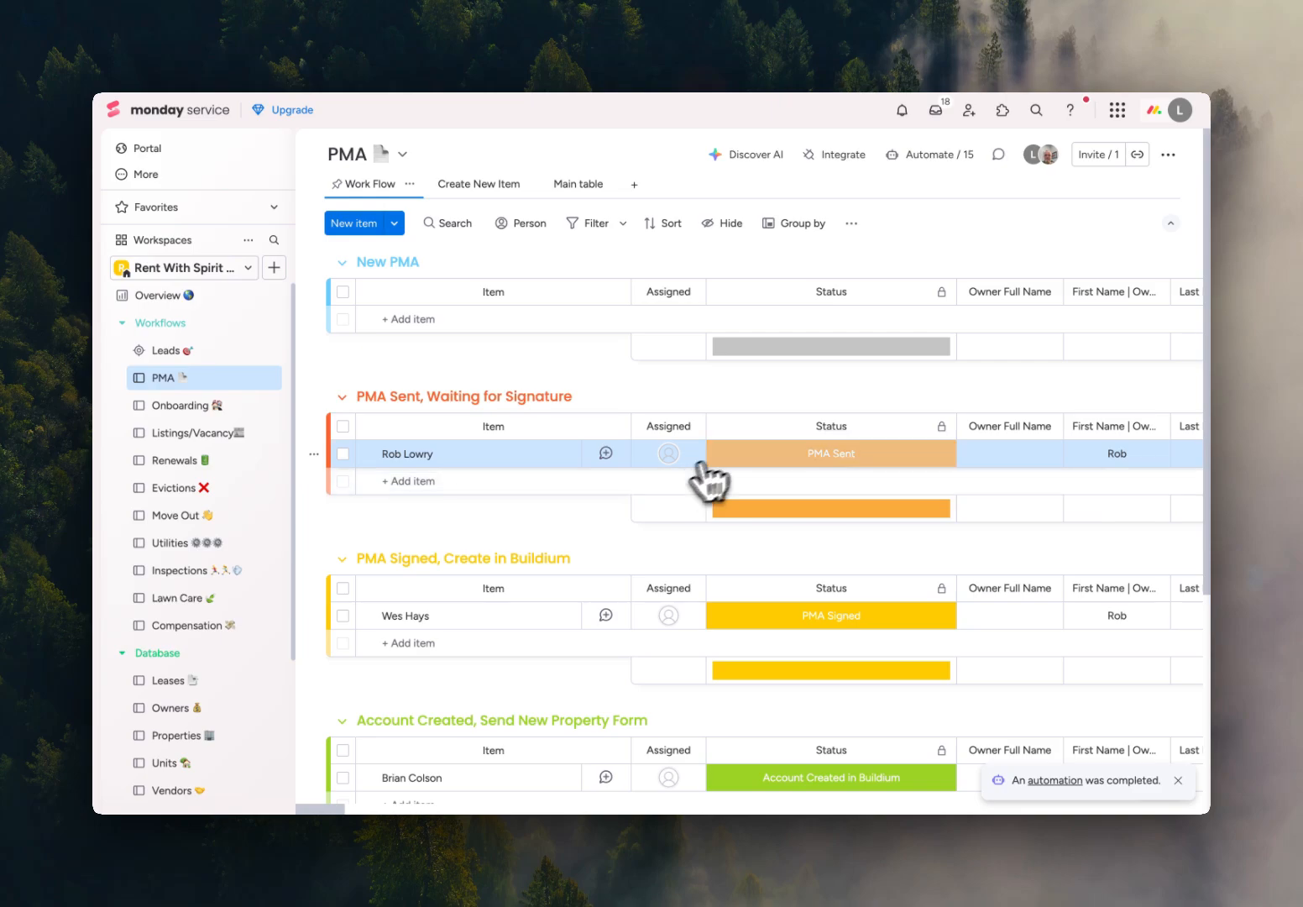
Reopen the item from the PMA Sent, Waiting for Signature group, set its Signing Status to Awaiting Our Signature, and close it.
click(524, 453)
scroll(999, 496, down, 3)
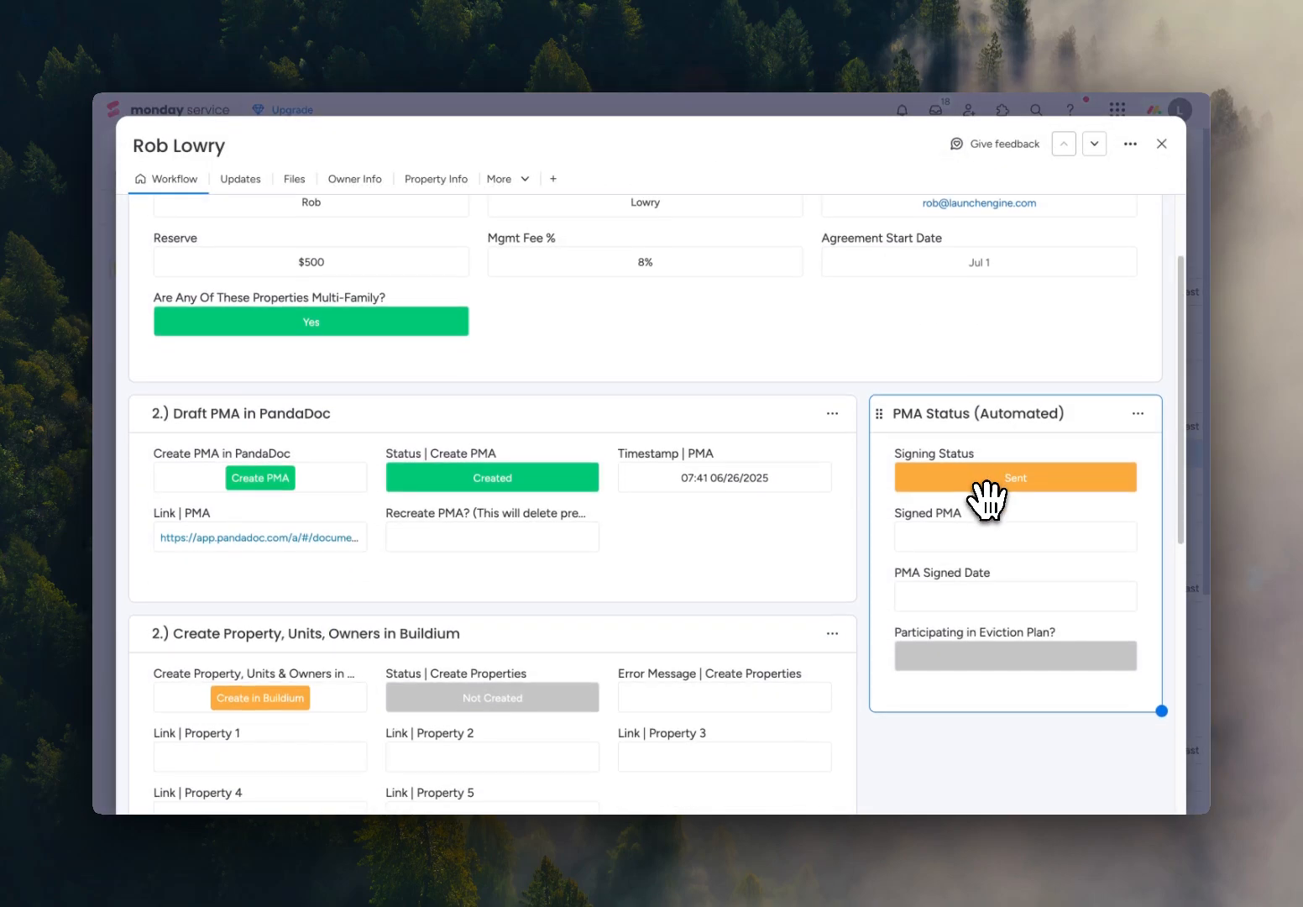
click(1003, 491)
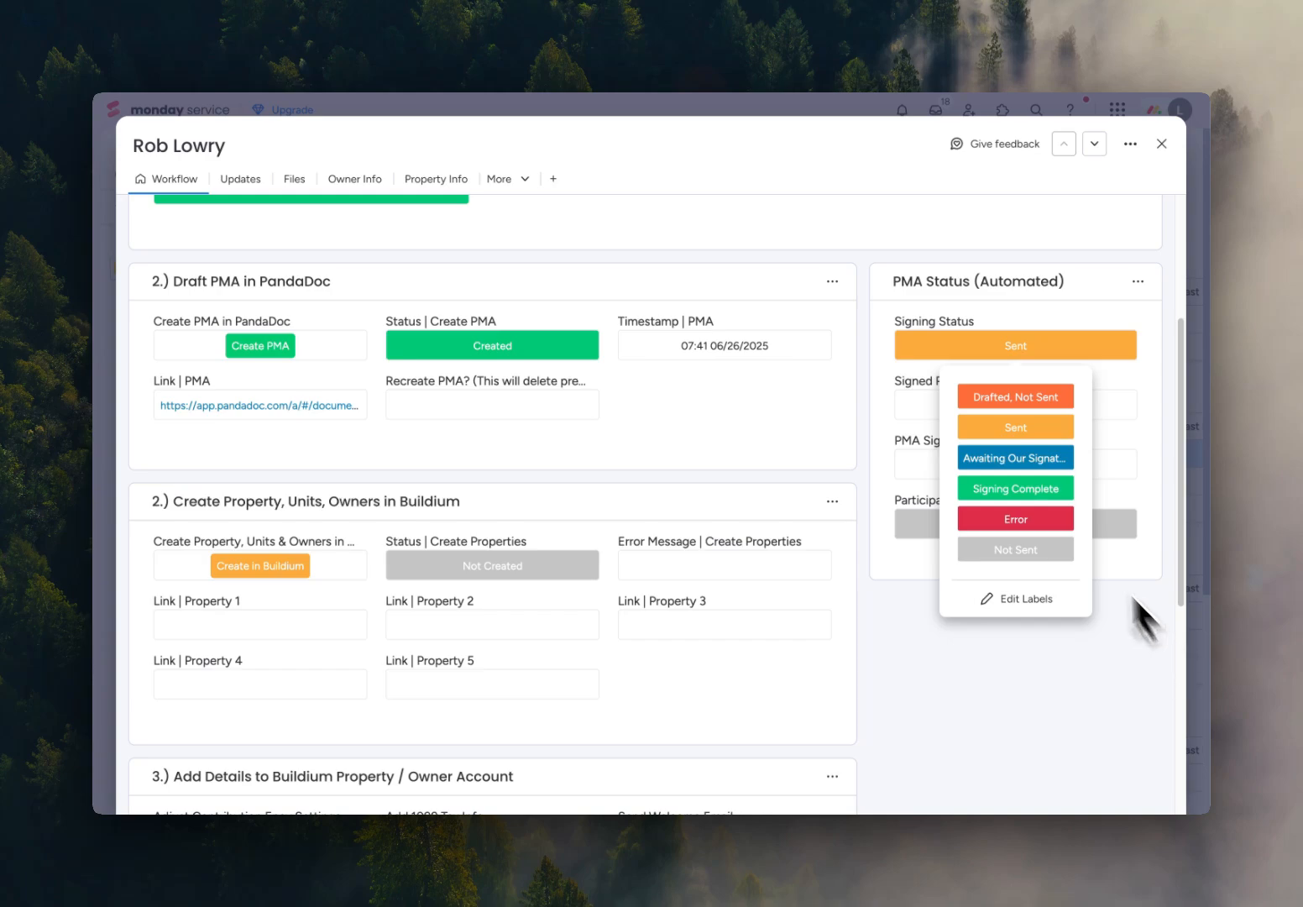
click(989, 460)
click(1161, 144)
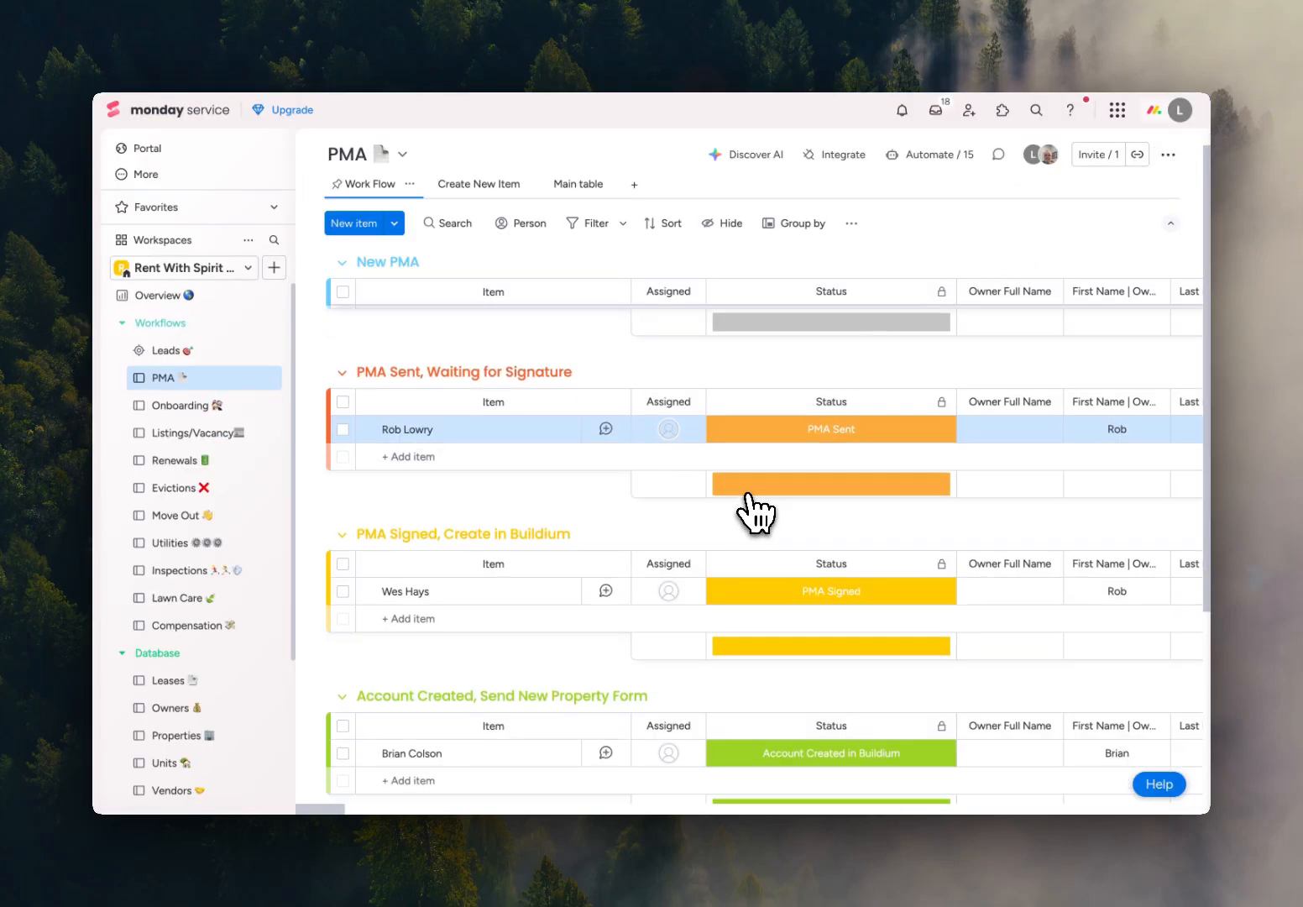
Set the item's Status on the PMA board to Awaiting Our Signature and view its status choices again.
click(790, 430)
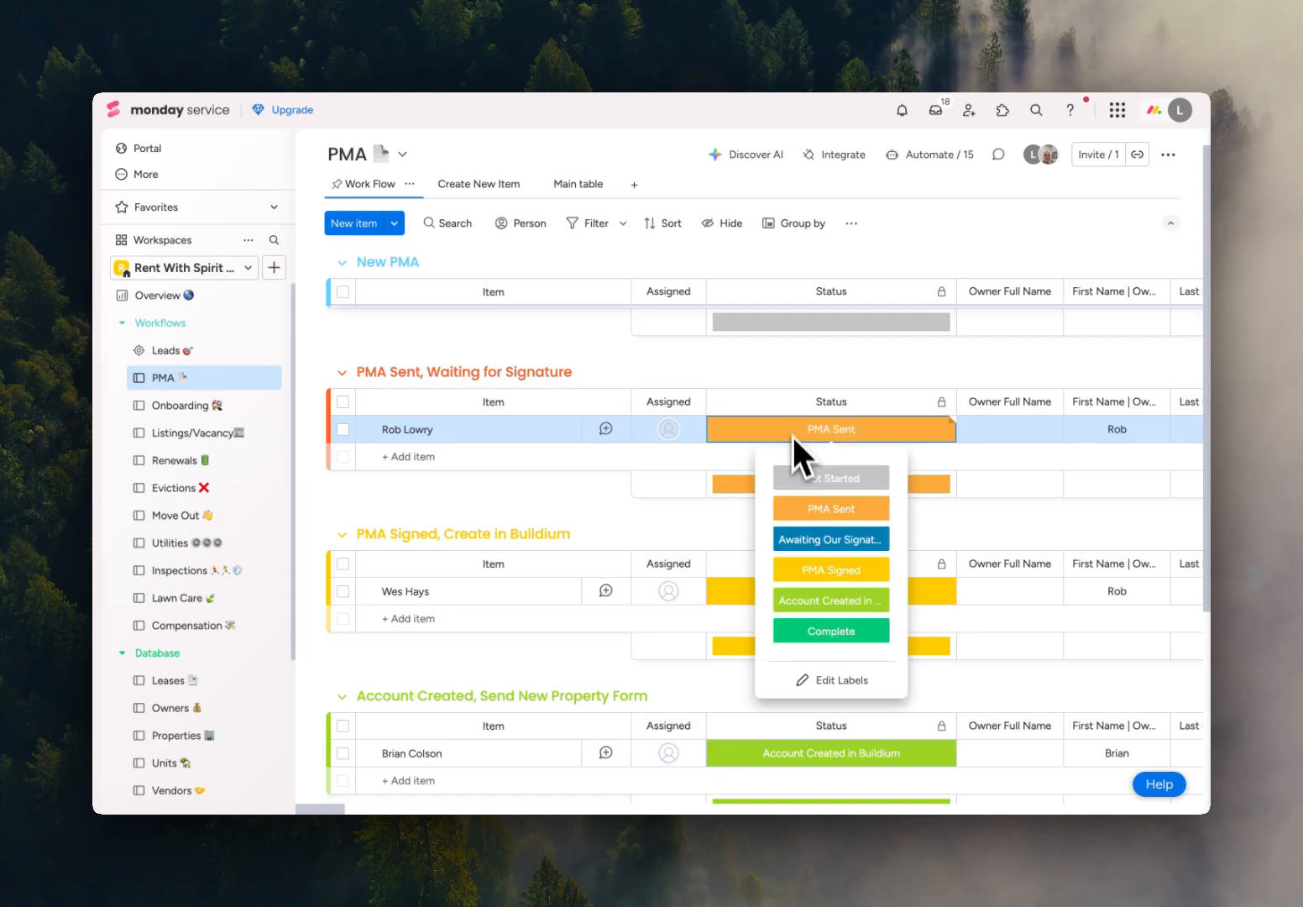
click(802, 538)
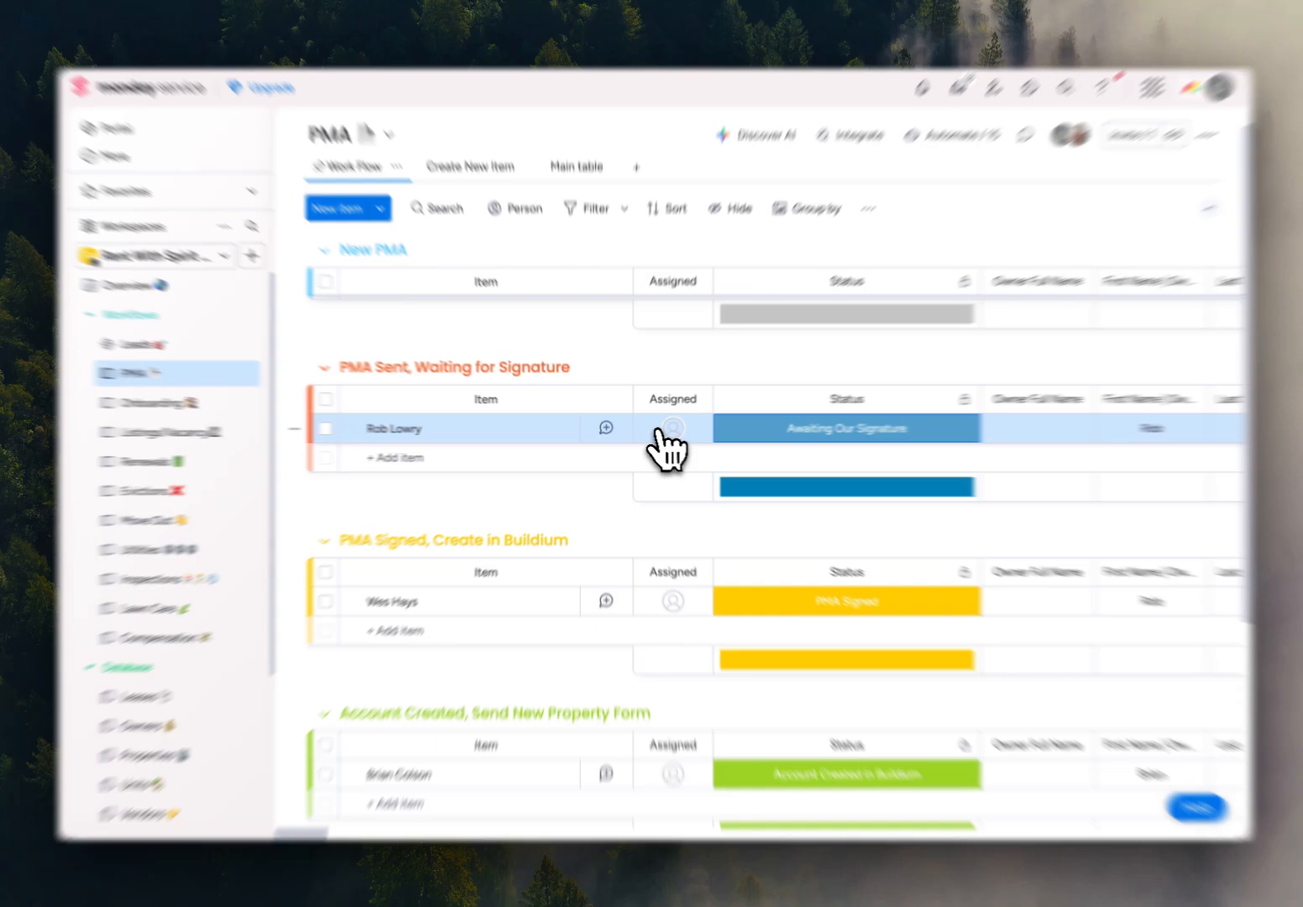
click(794, 429)
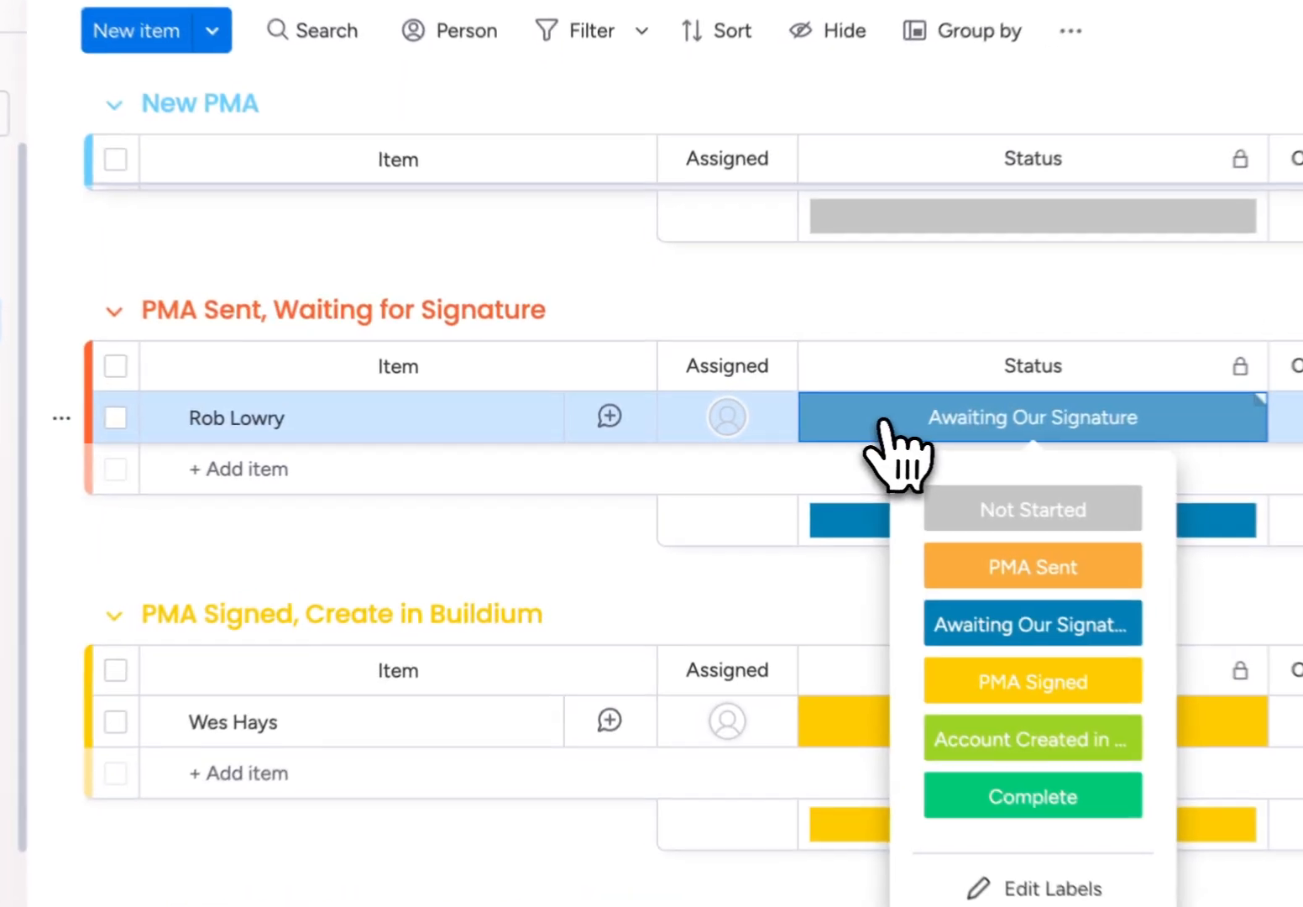
Open the item awaiting signature and set its Signing Status to Signing Complete.
click(407, 421)
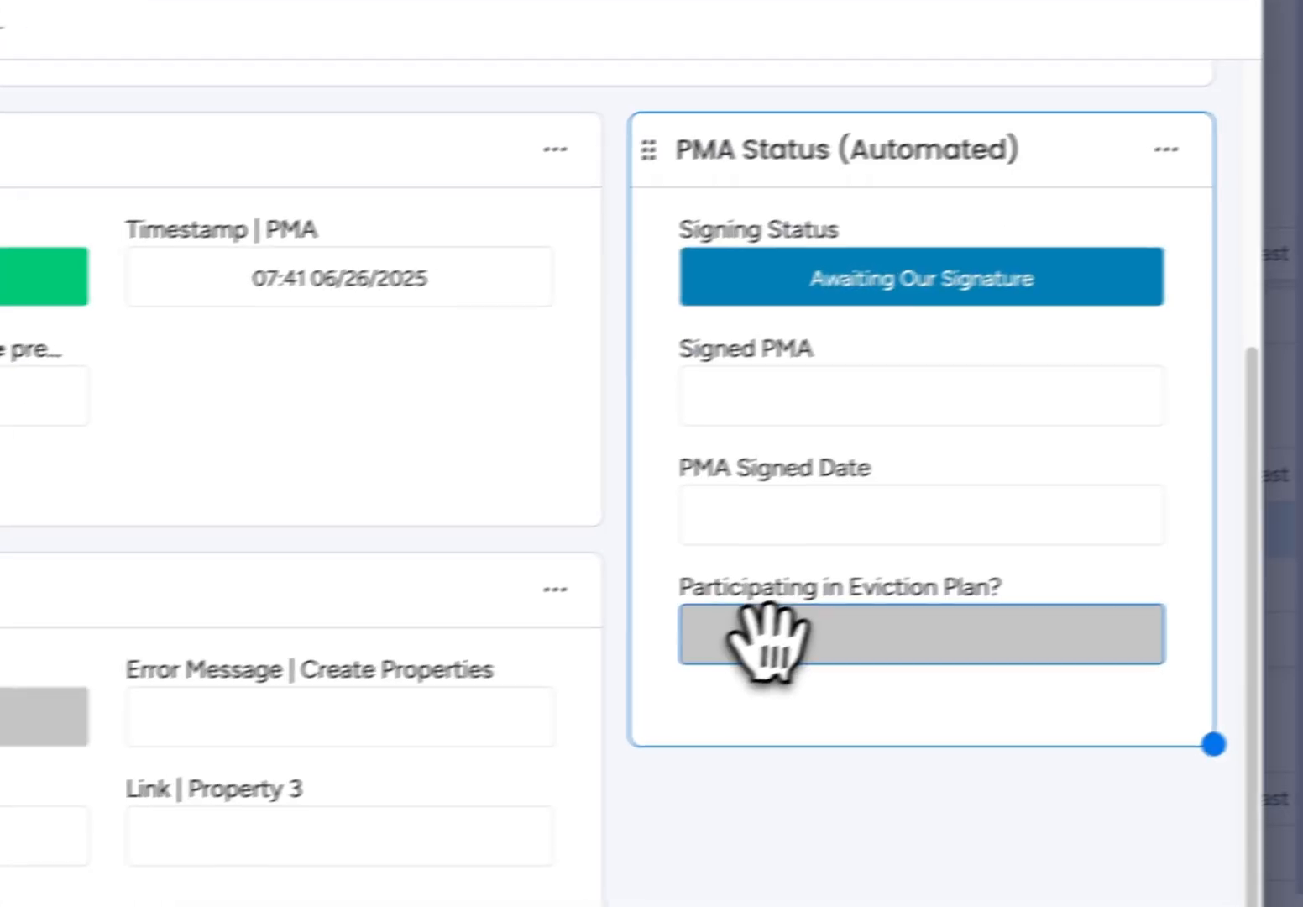
click(754, 294)
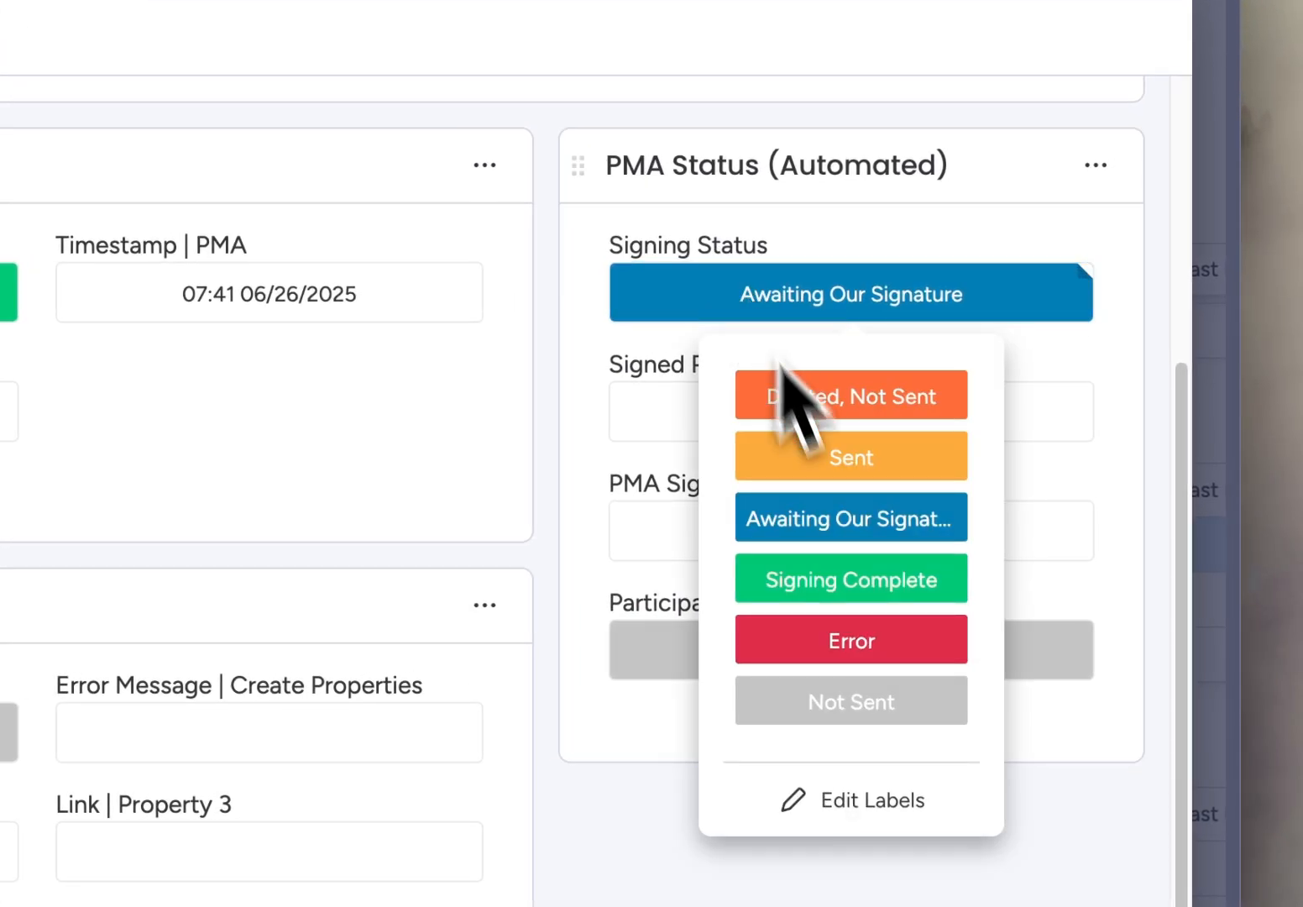
click(842, 577)
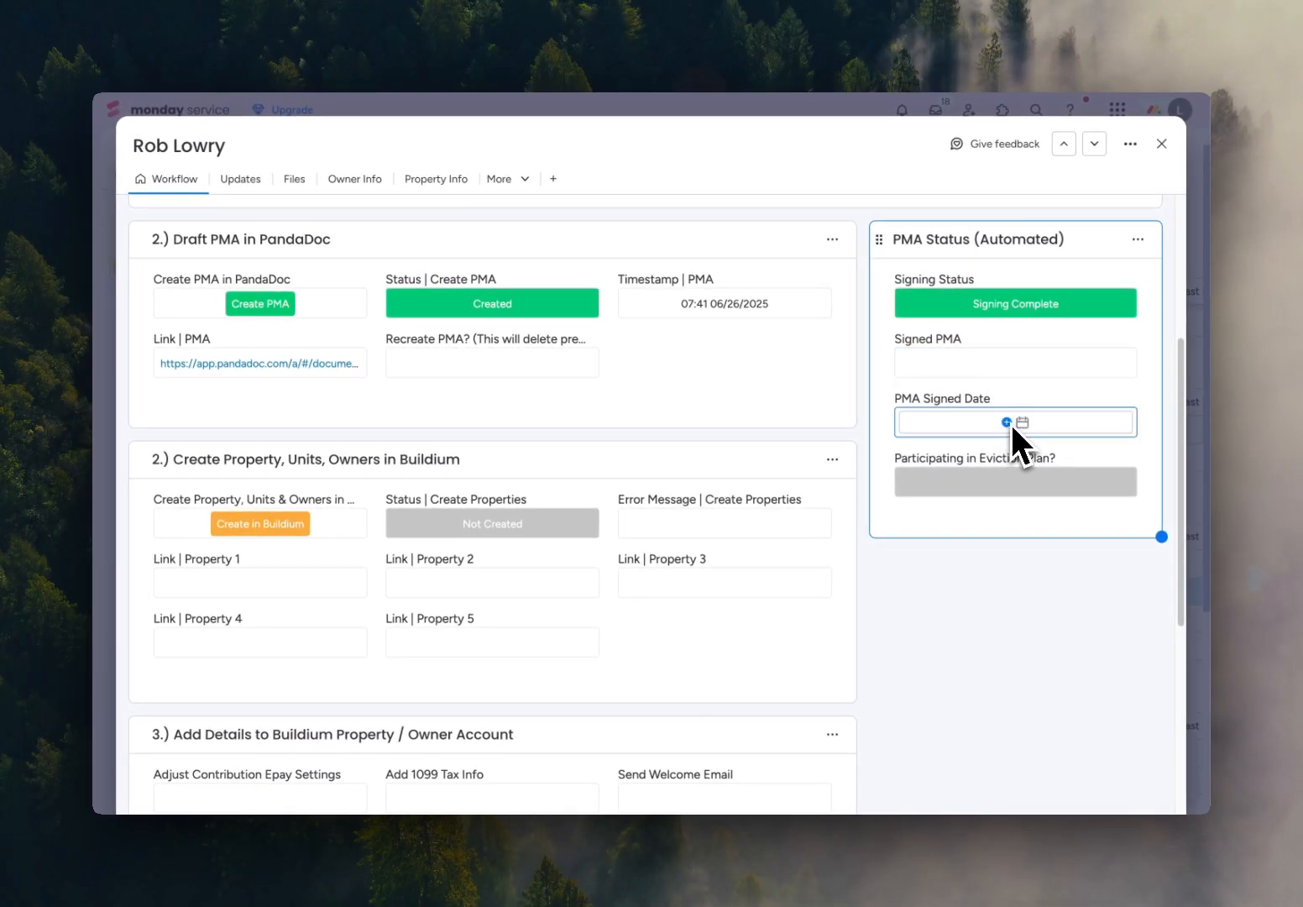
Set the PMA Signed Date to July 1, 2025 and Participating in Eviction Plan to No, and close the item.
click(1002, 483)
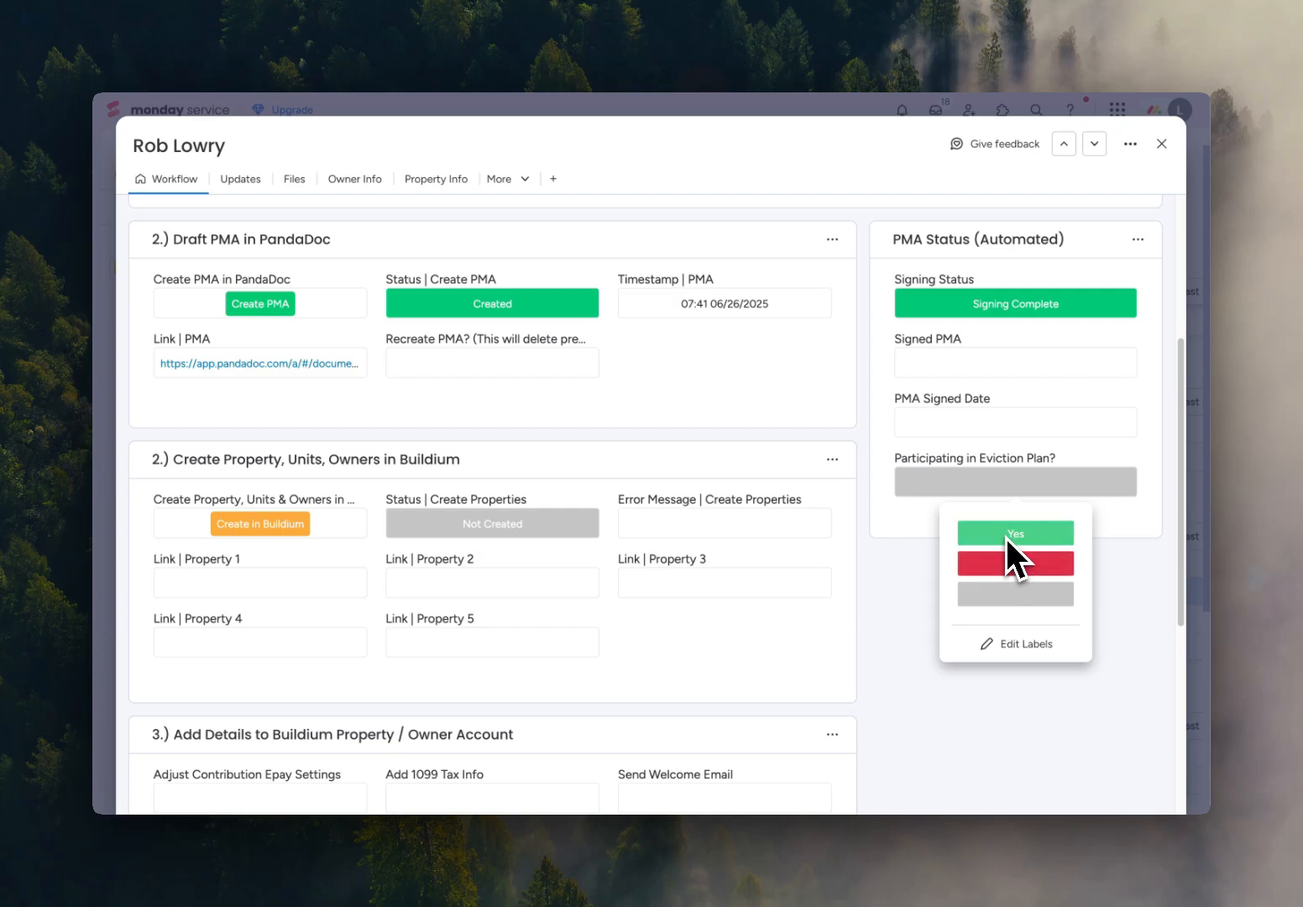
click(1014, 560)
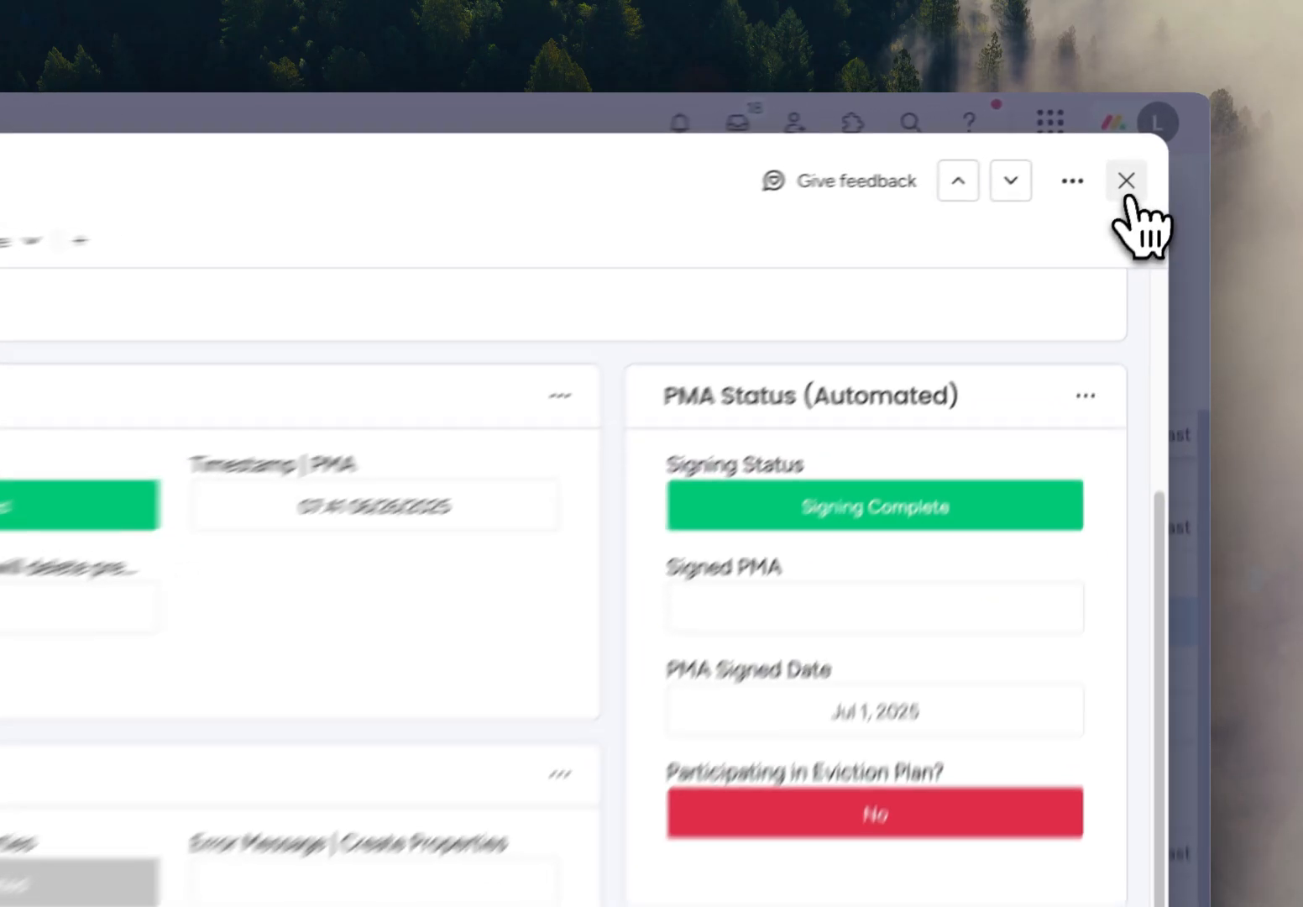
click(1161, 144)
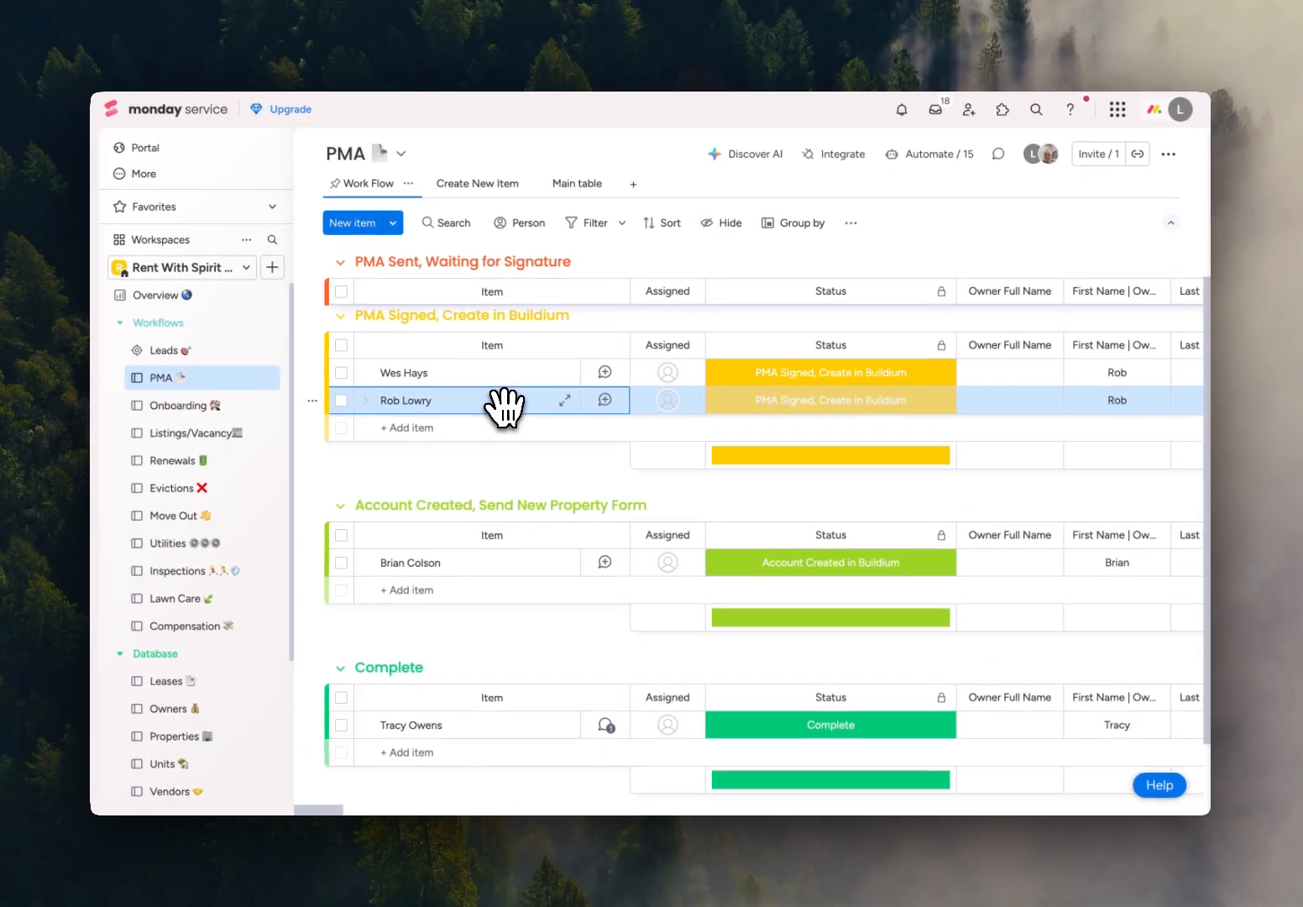
Reopen the item from the PMA Signed, Create in Buildium group and set its Create Properties status to Created.
click(502, 399)
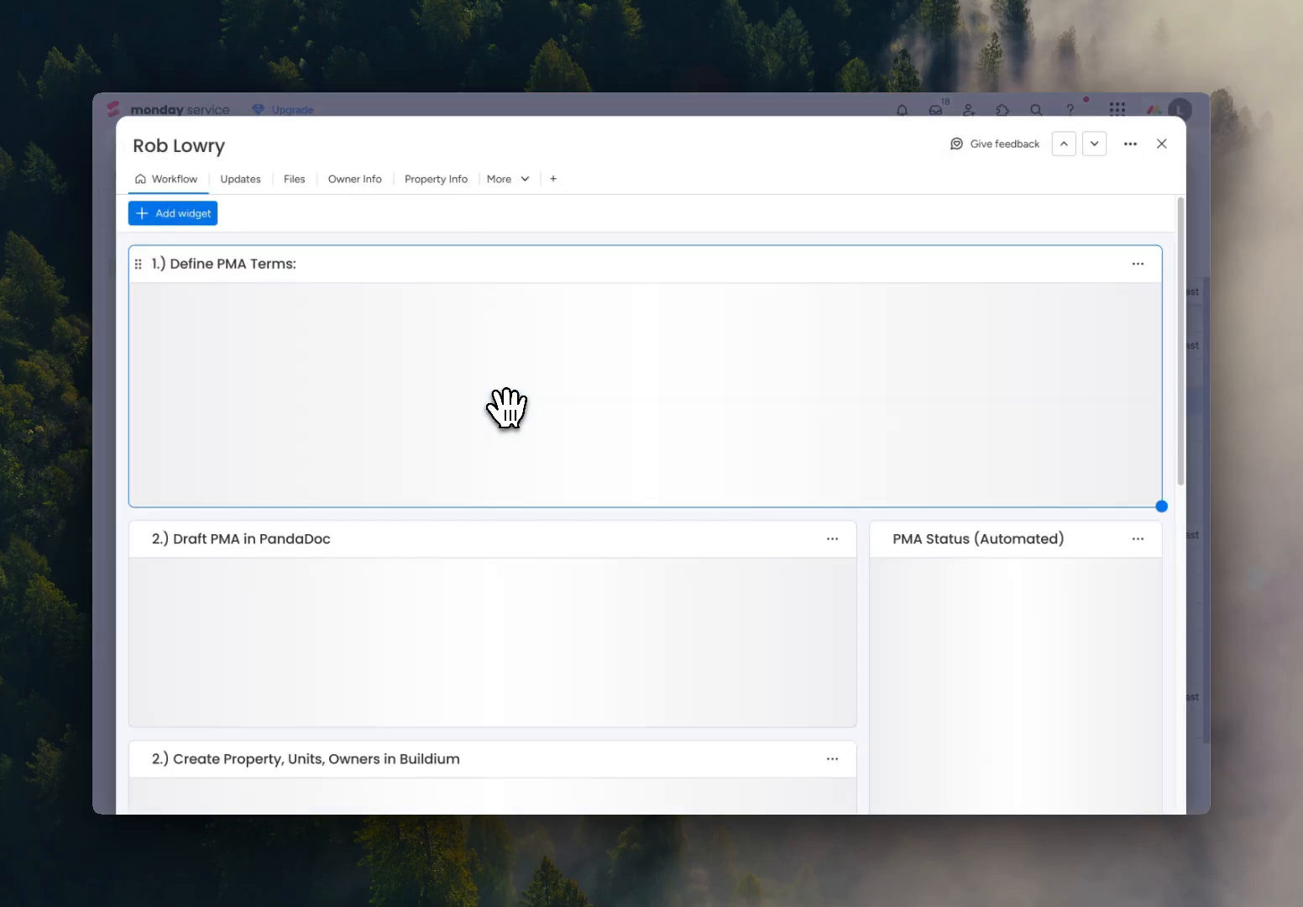
scroll(735, 532, down, 4)
scroll(742, 528, down, 1)
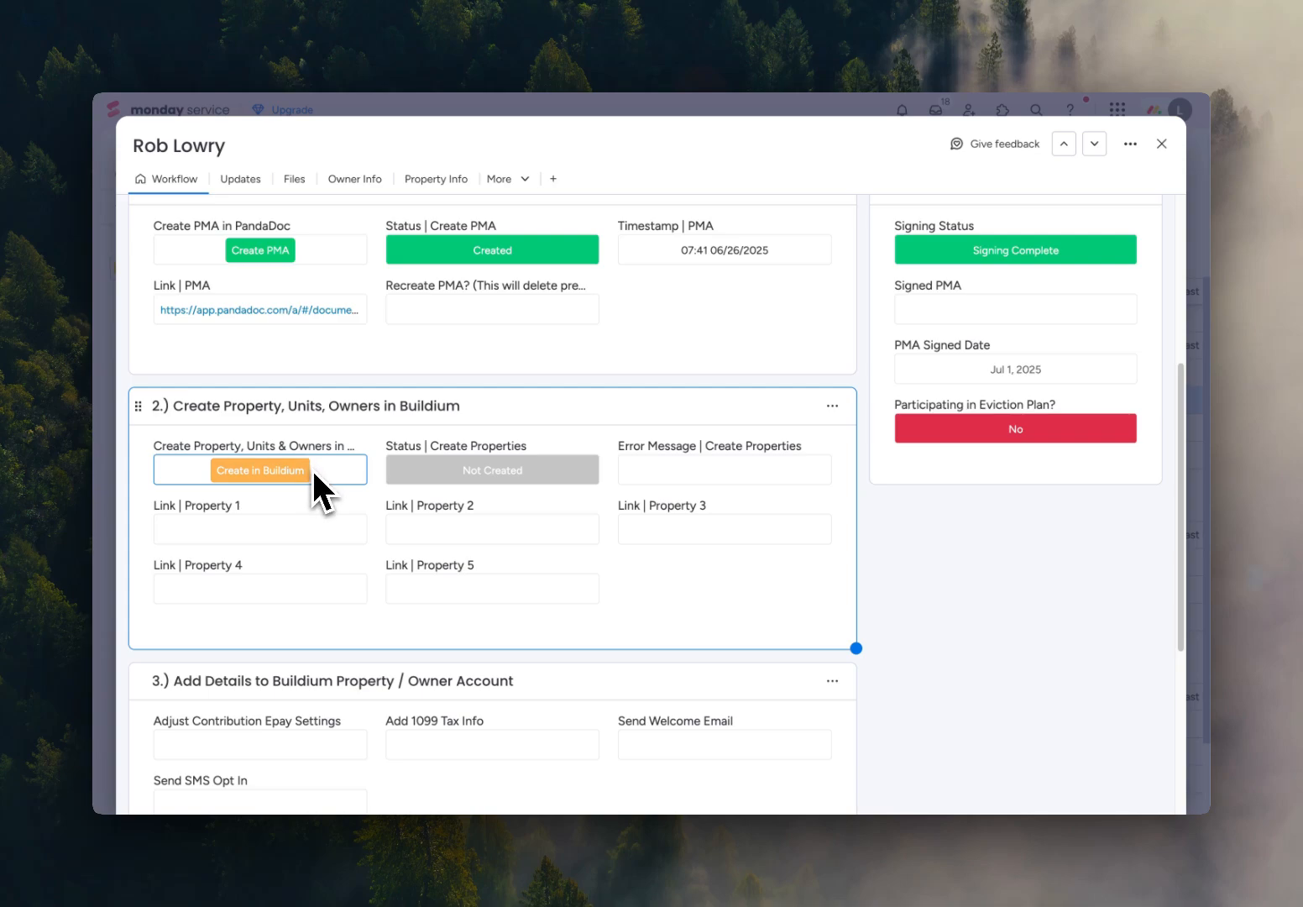
scroll(727, 560, down, 2)
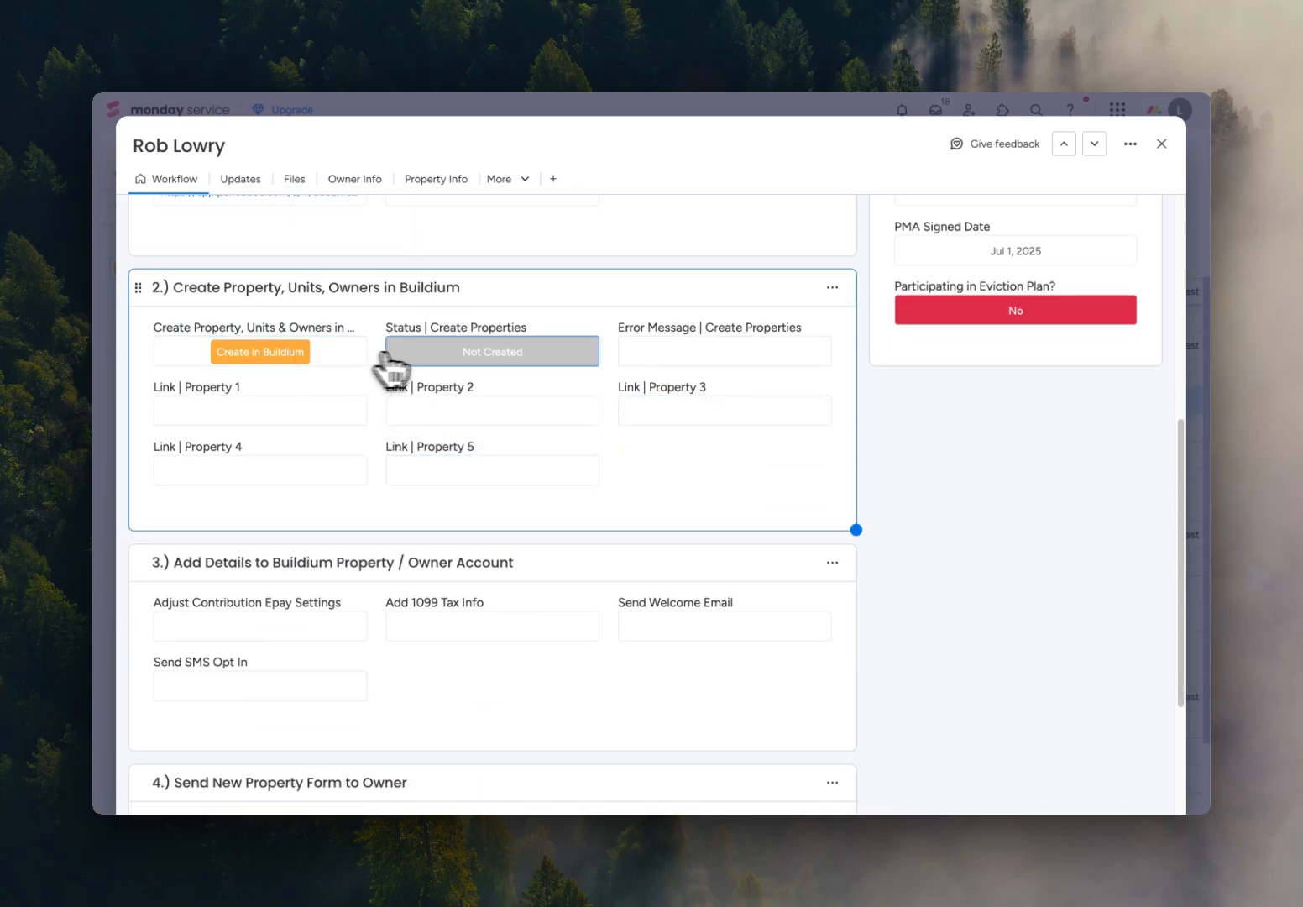
click(490, 359)
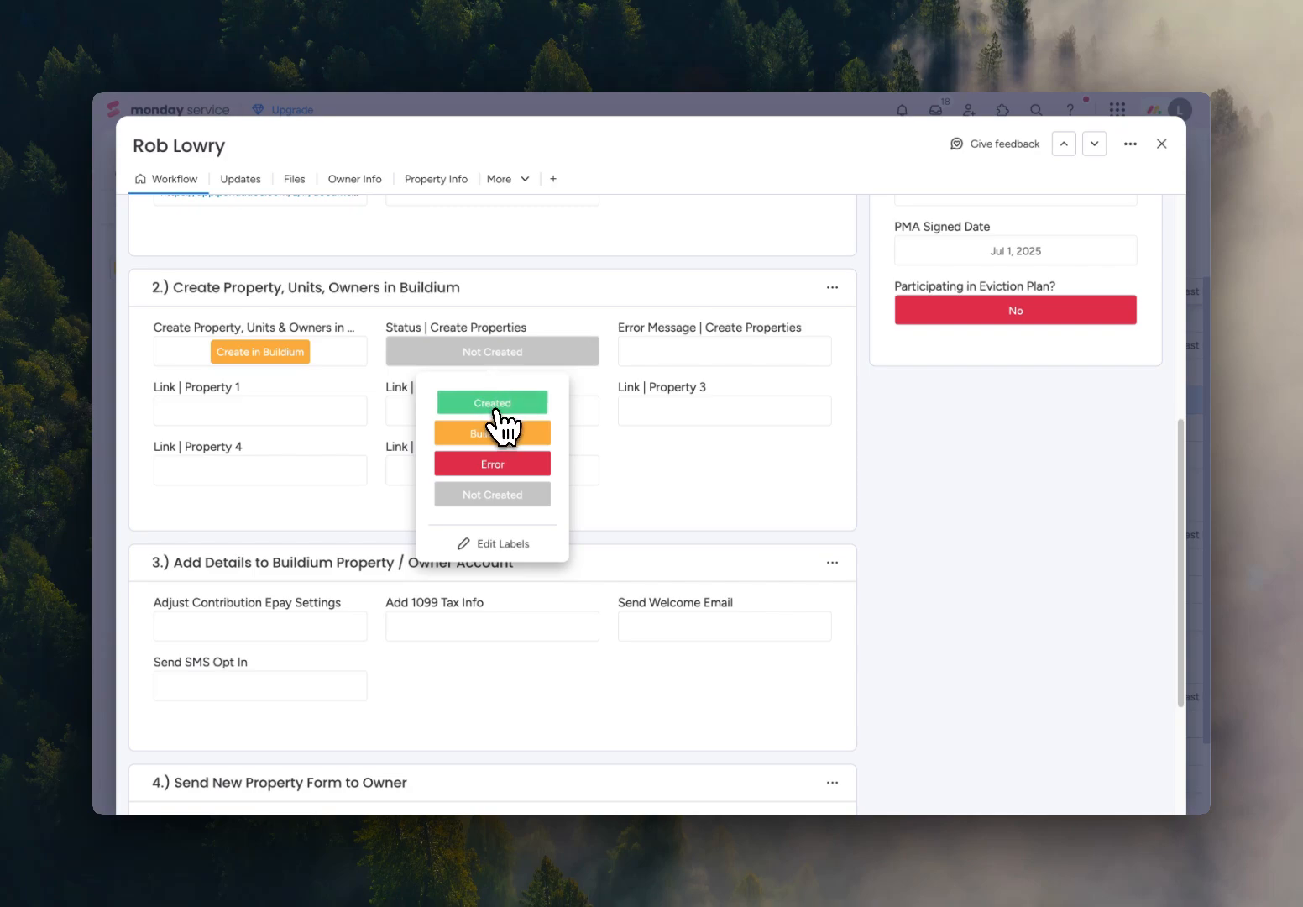
click(497, 401)
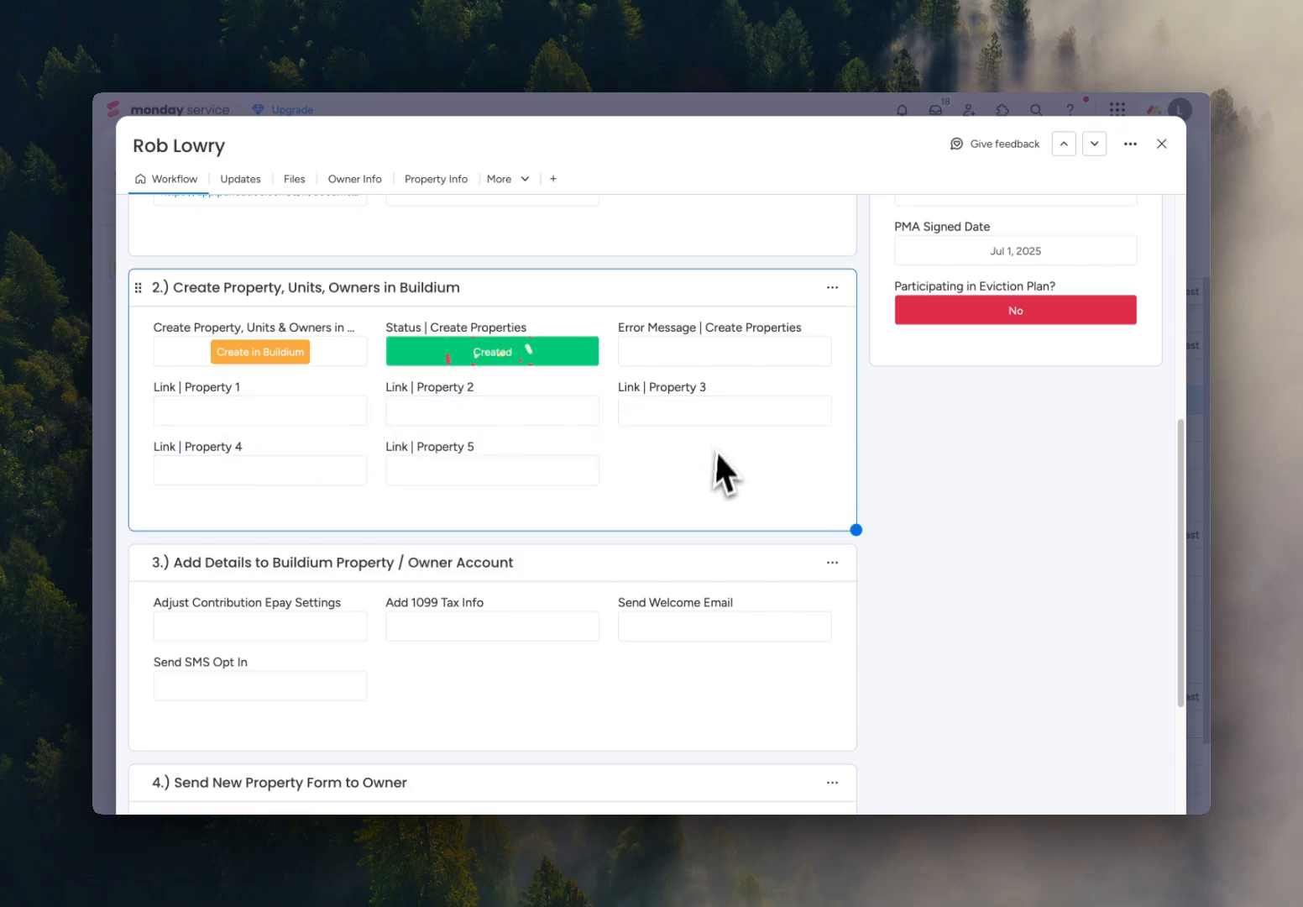
scroll(475, 460, down, 2)
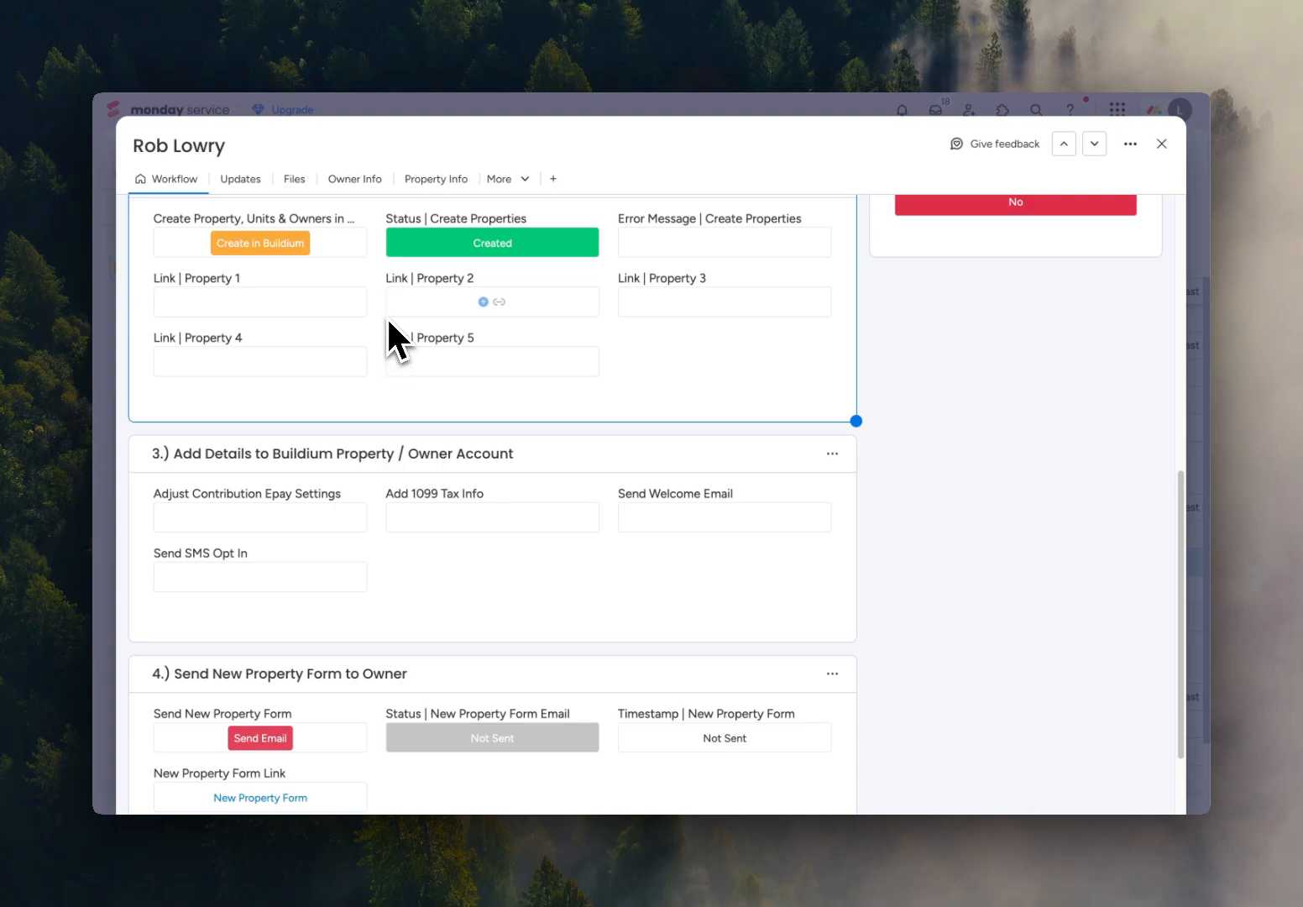
Review the PMA terms, check off all four tasks for adding details to the Buildium property and owner account, and close the item.
scroll(387, 319, up, 1)
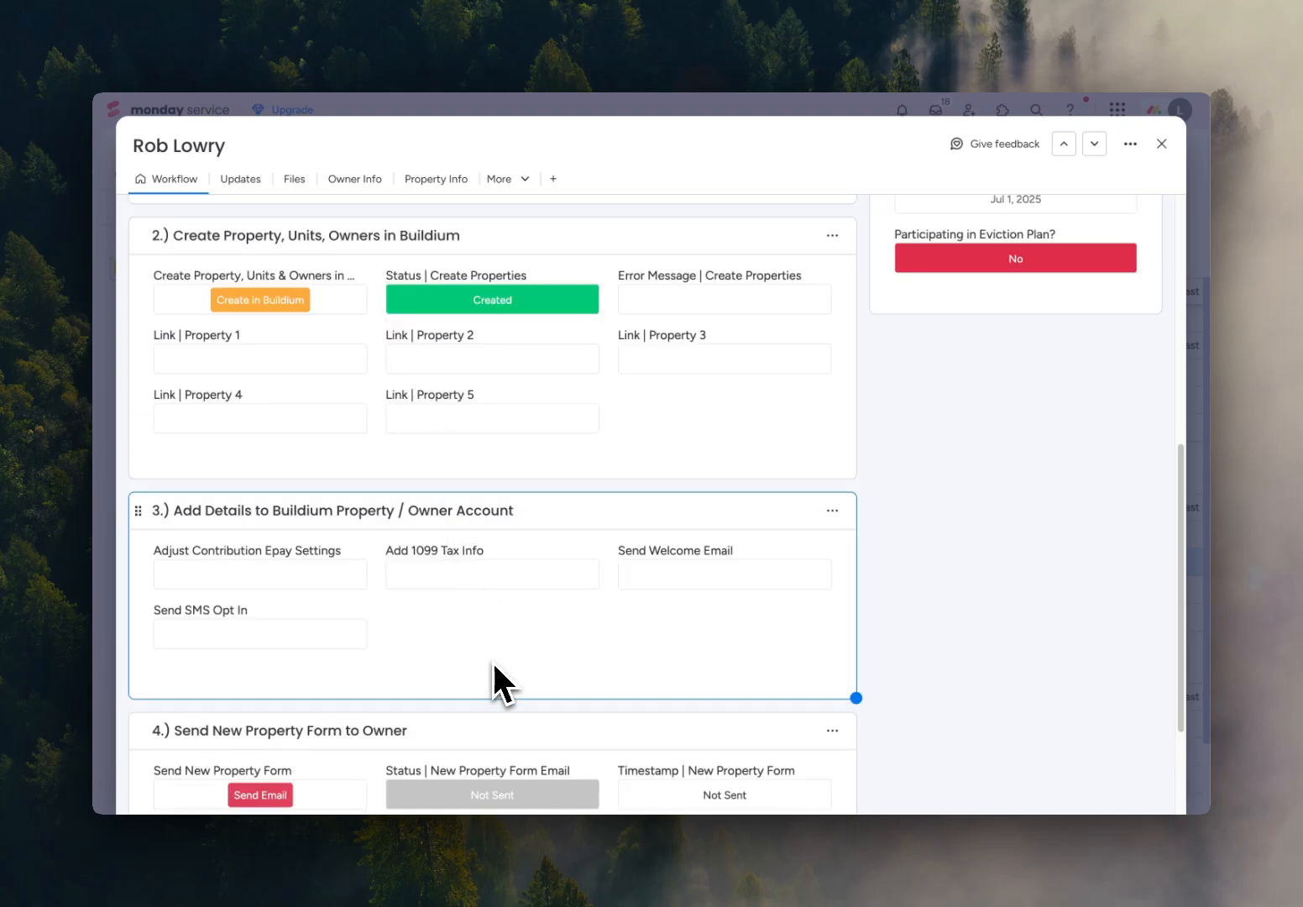
scroll(474, 667, up, 5)
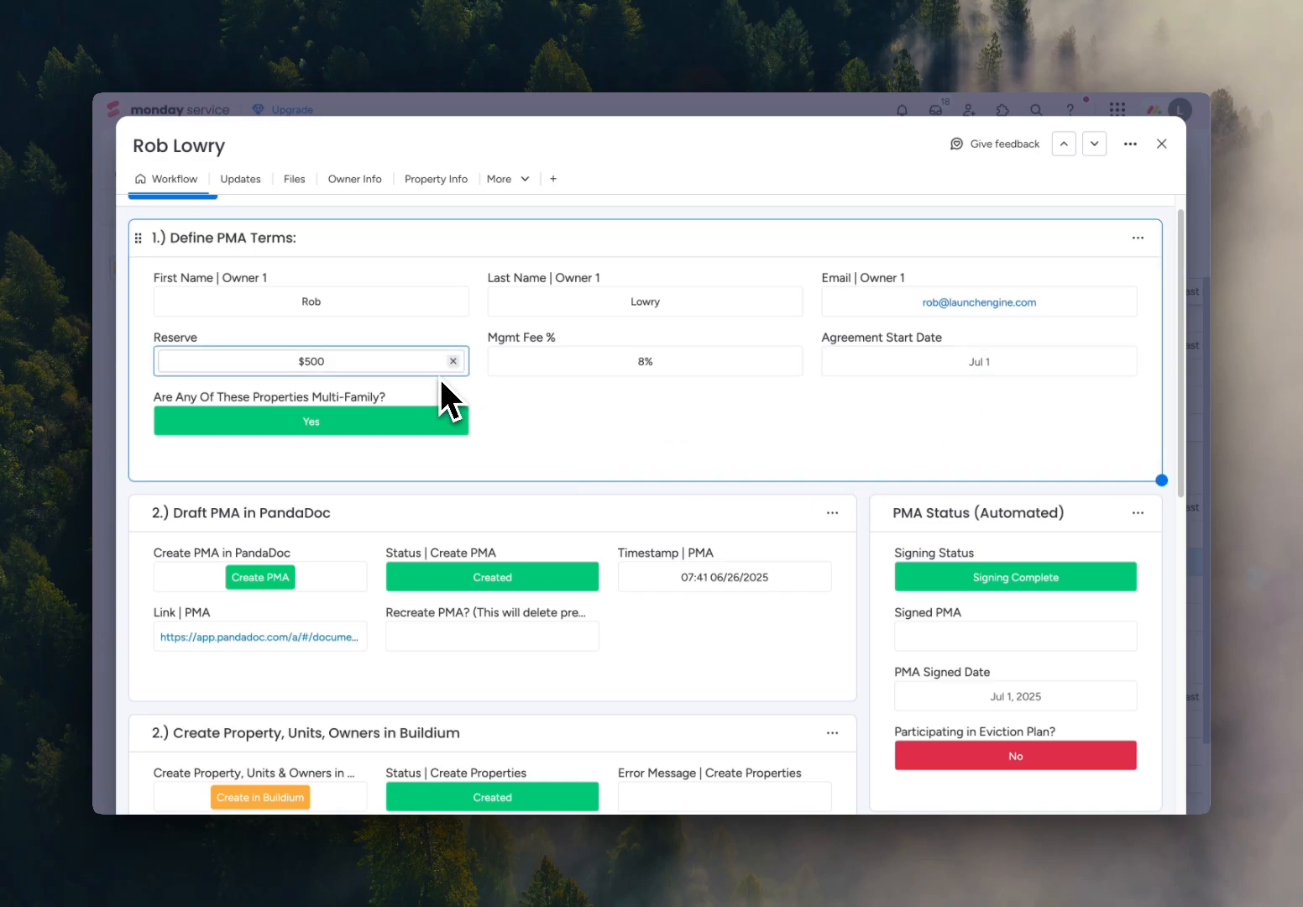
scroll(480, 422, down, 6)
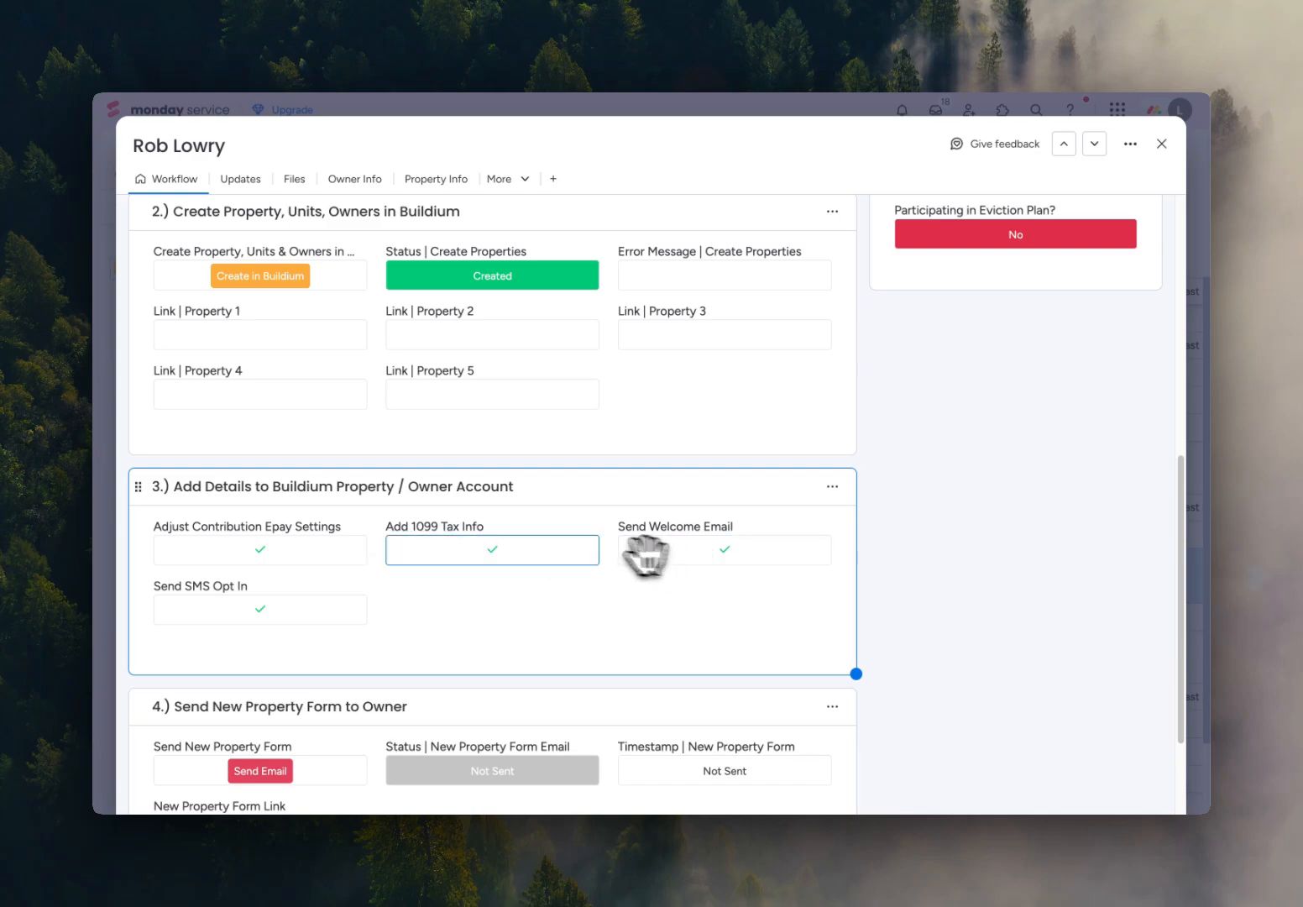
click(1161, 145)
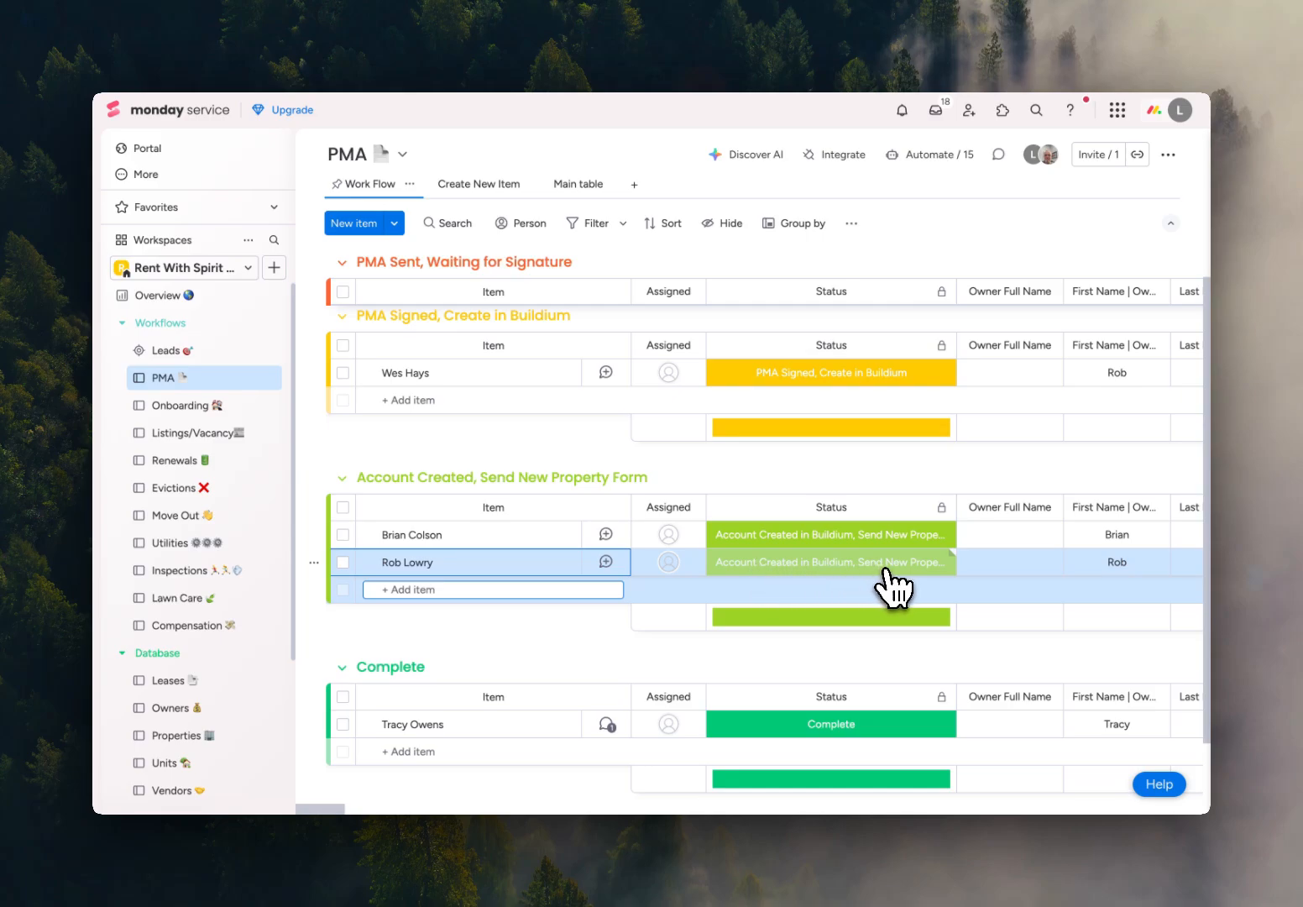
Reopen the item from the Account Created, Send New Property Form group and examine its linked New Client Onboarding Form.
click(521, 561)
scroll(727, 512, down, 10)
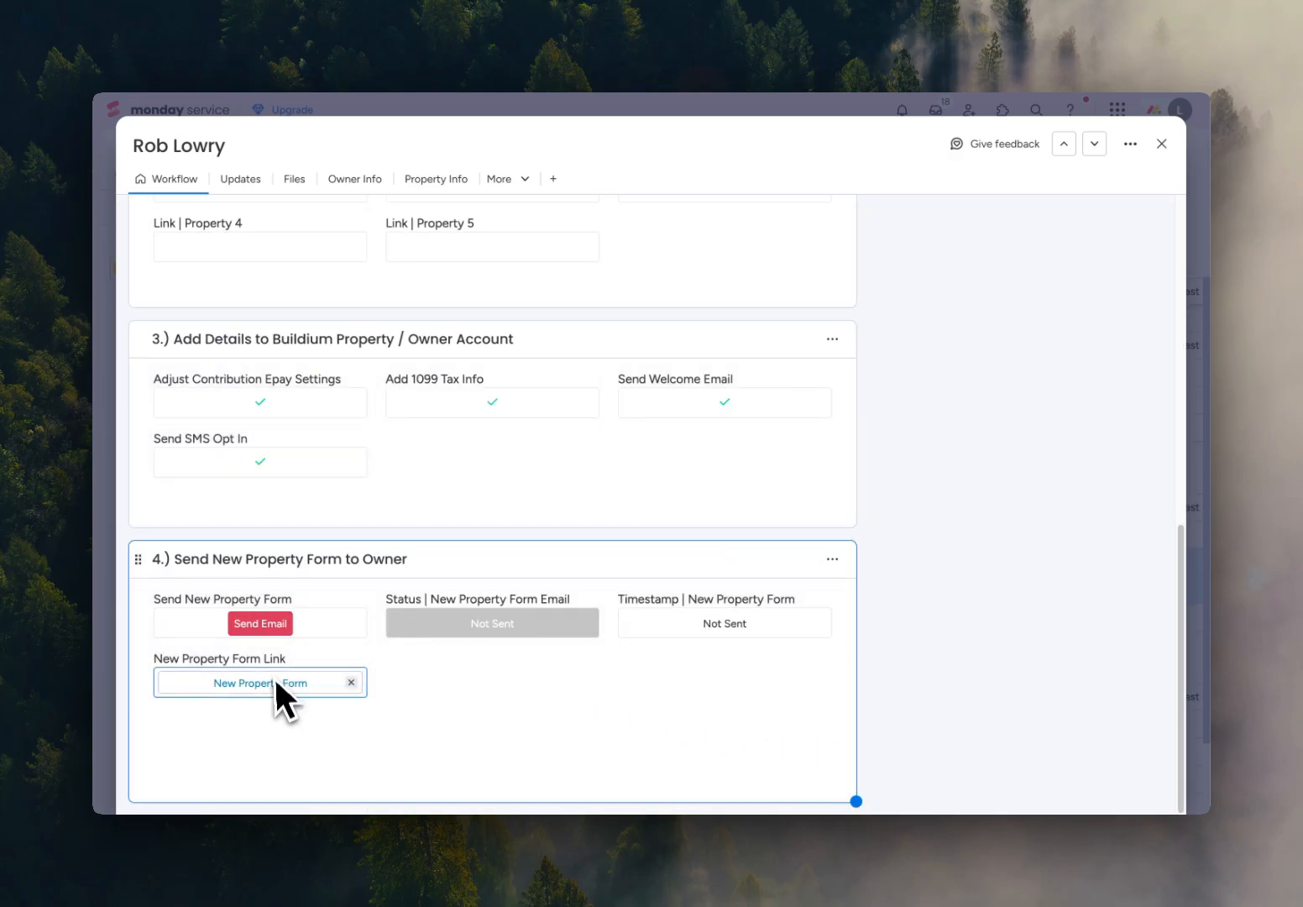
click(272, 686)
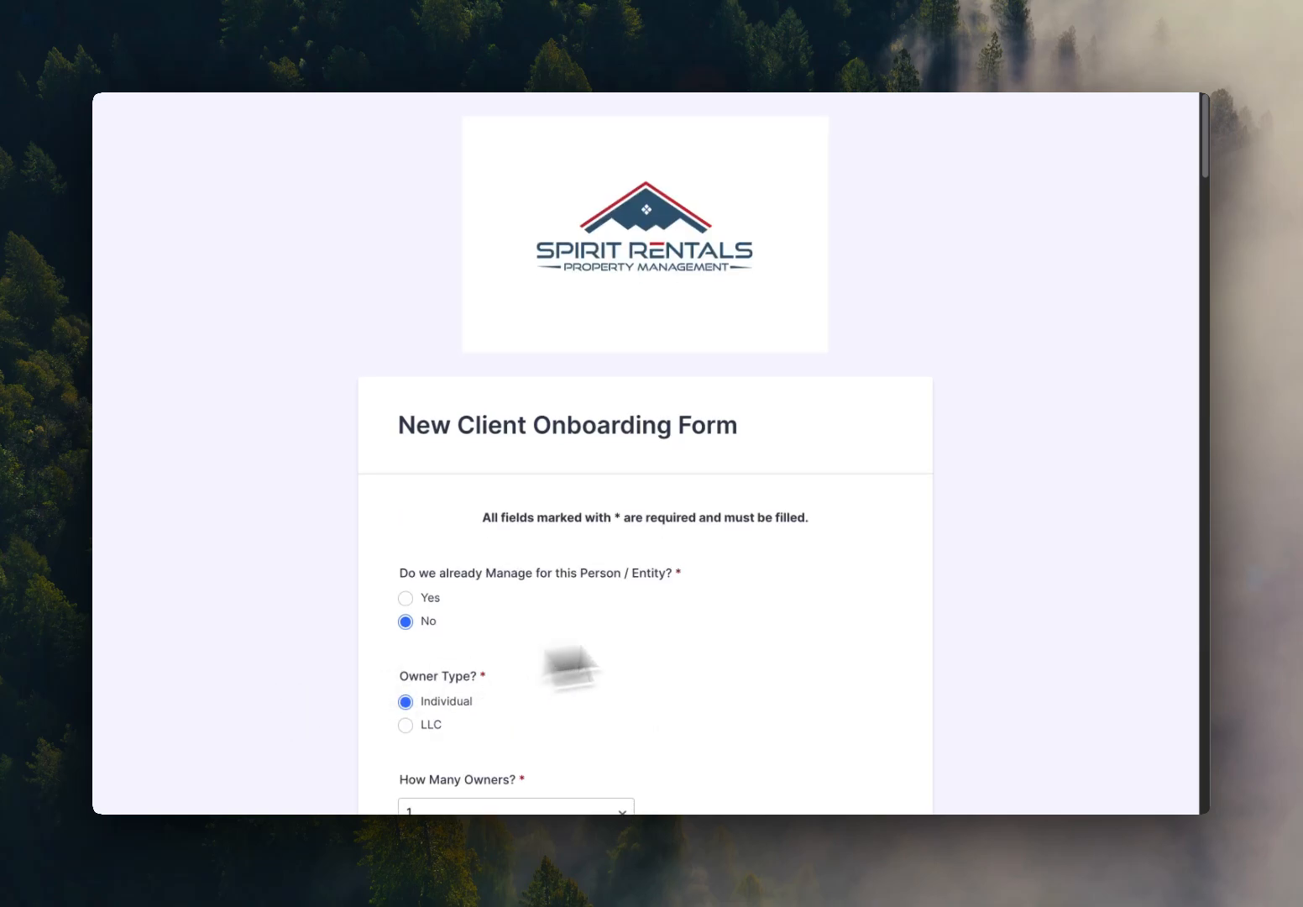
scroll(911, 598, down, 1)
scroll(911, 600, down, 3)
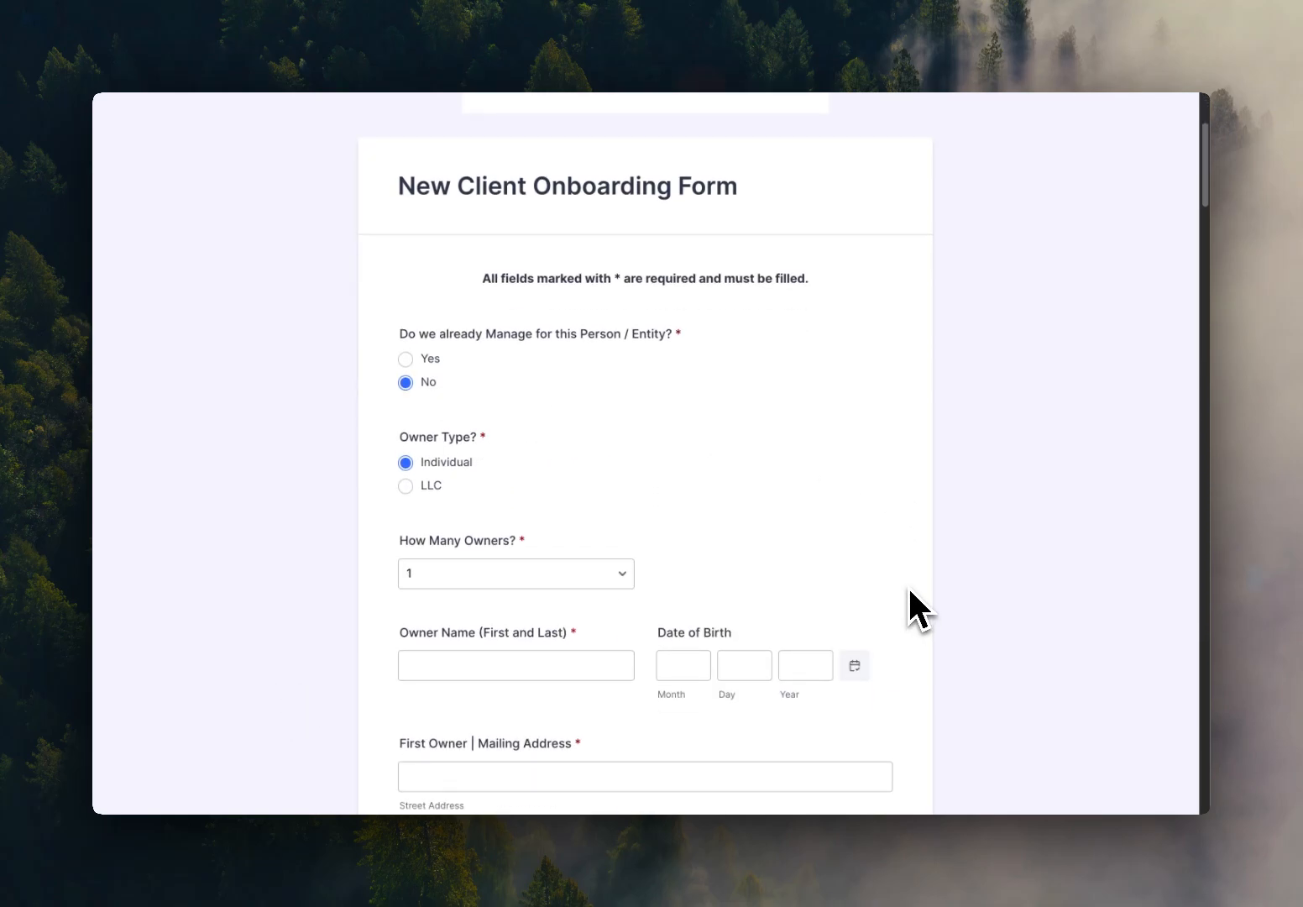
scroll(907, 588, down, 1)
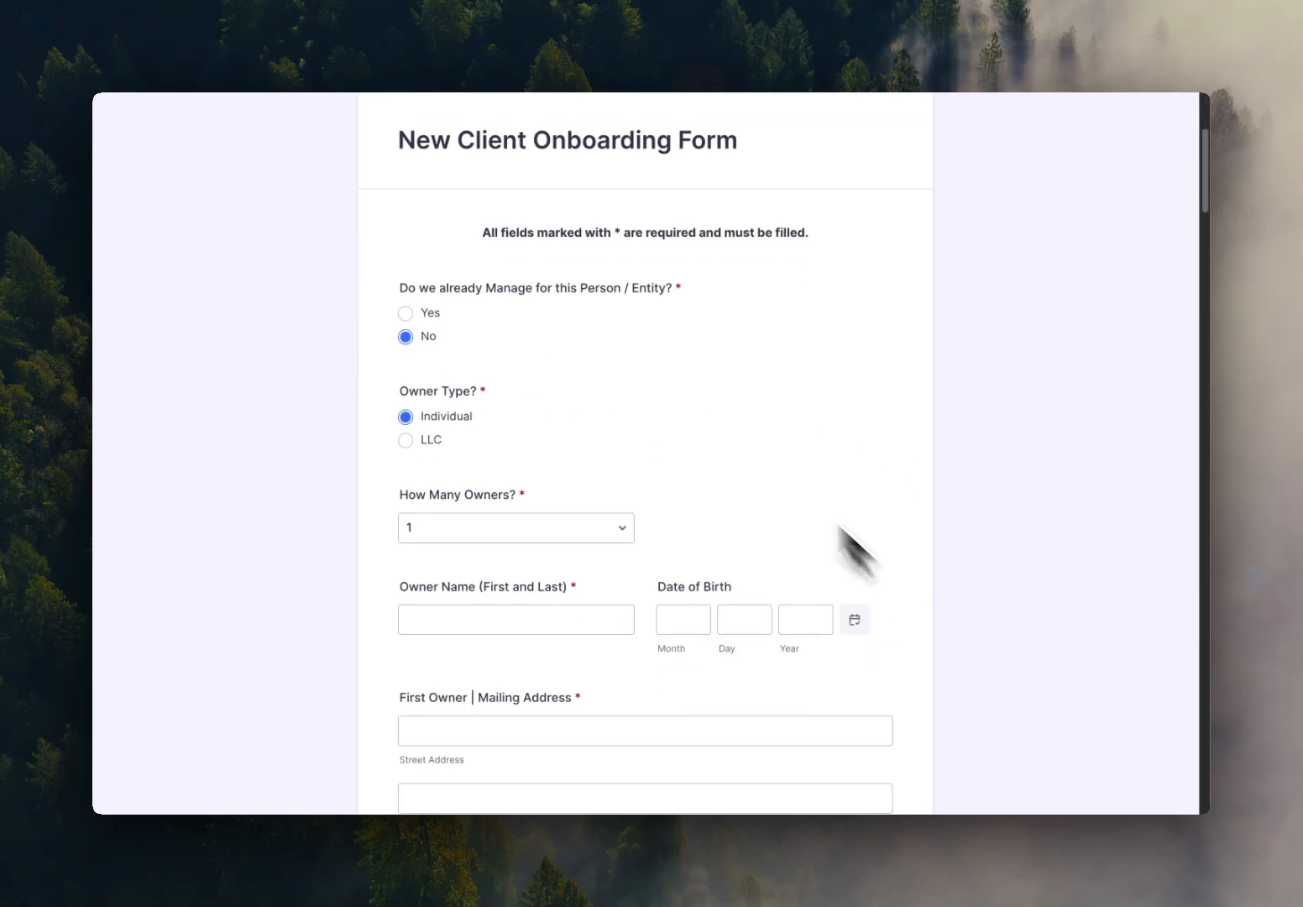
scroll(671, 336, down, 7)
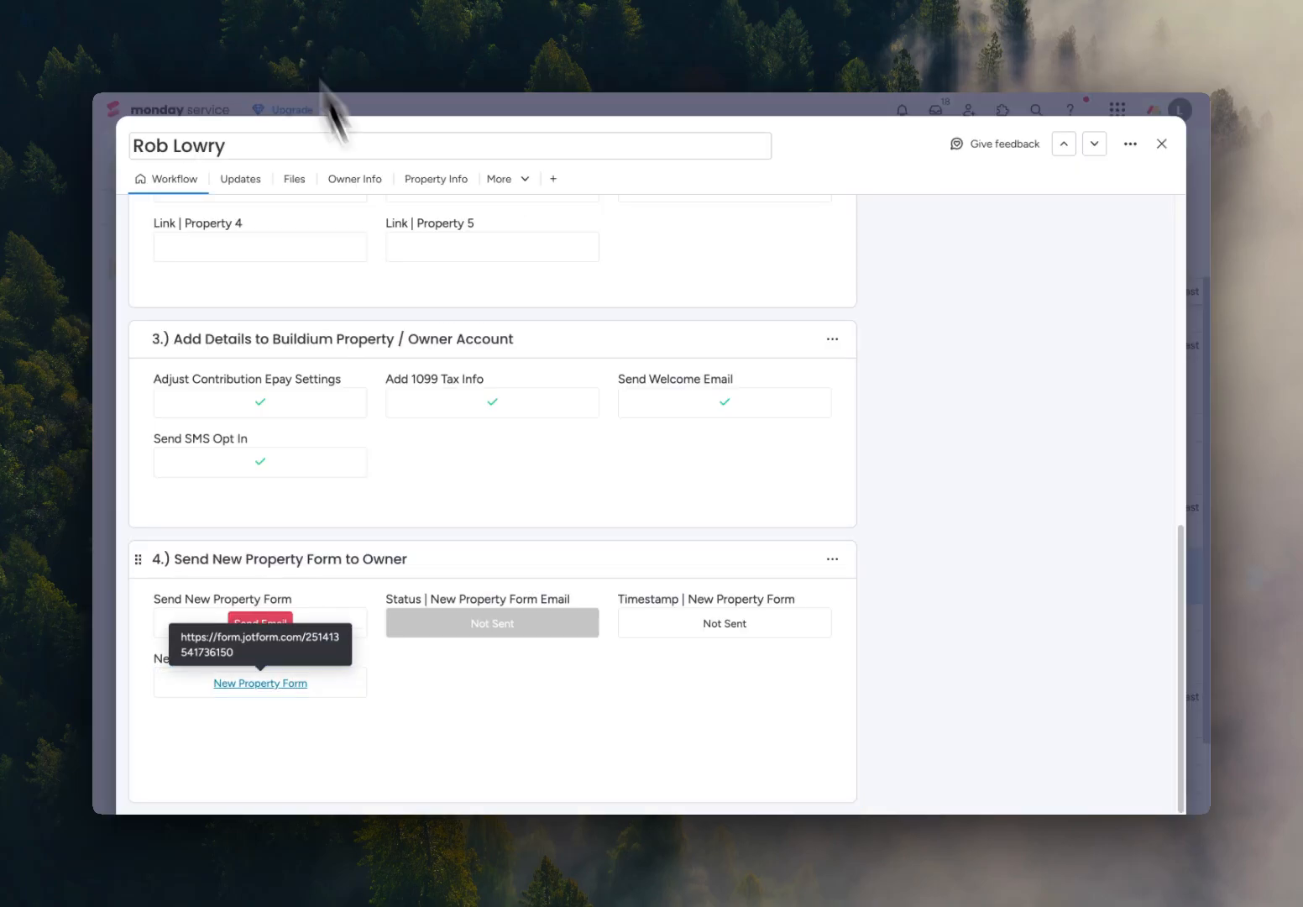
Send the New Property Form email to the owner, close the item, and open the Onboarding board.
click(252, 626)
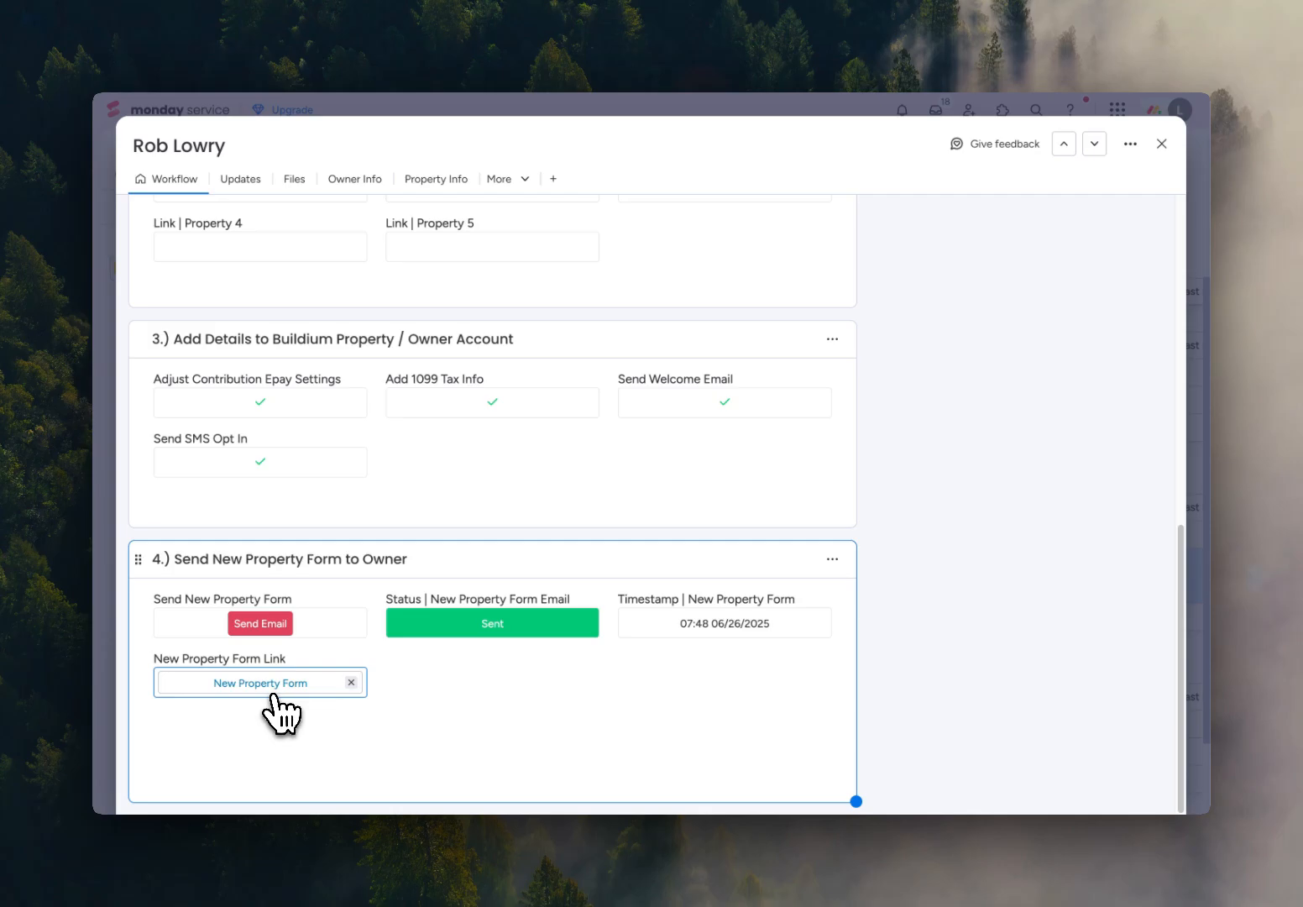
click(1162, 151)
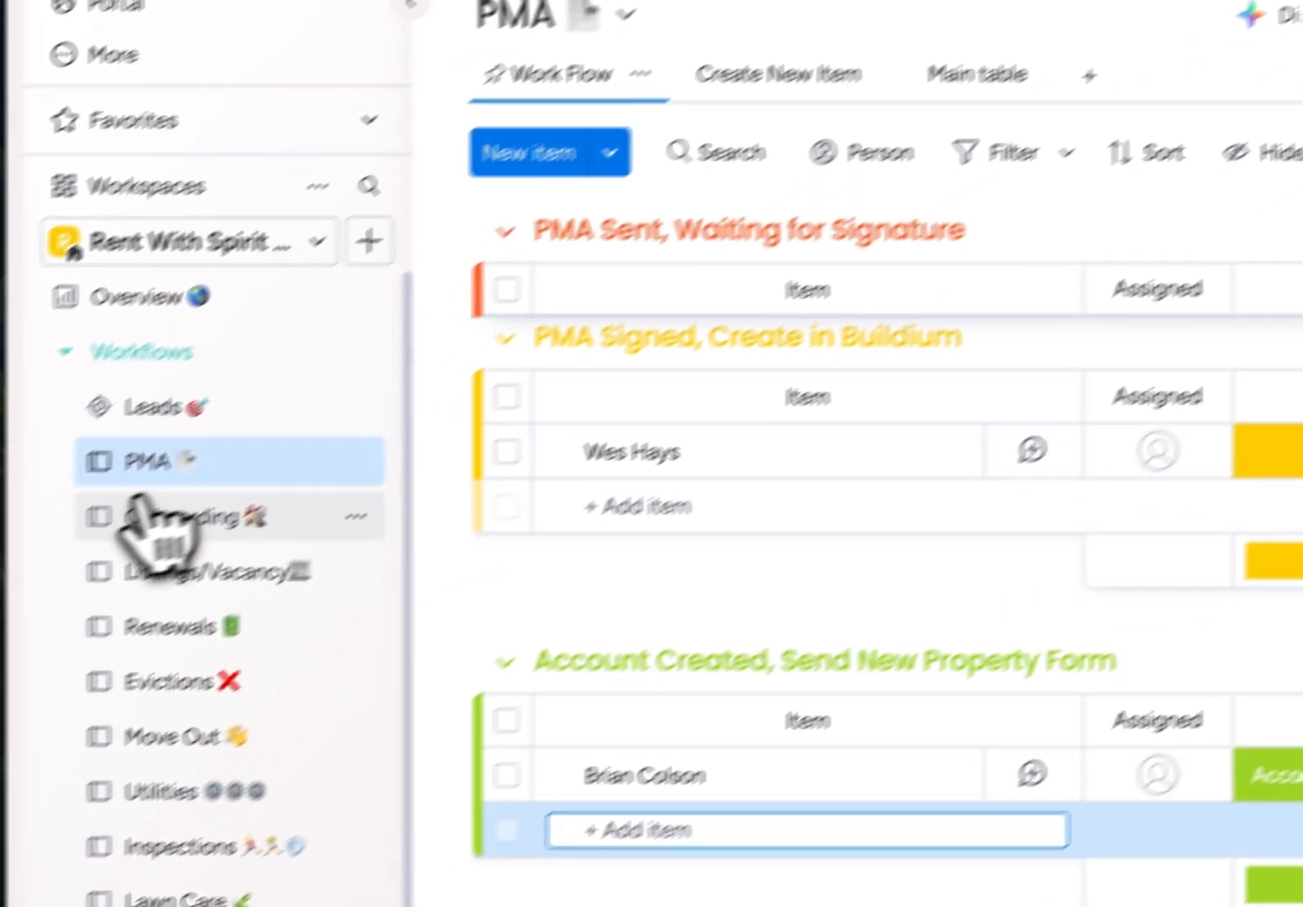
double_click(175, 516)
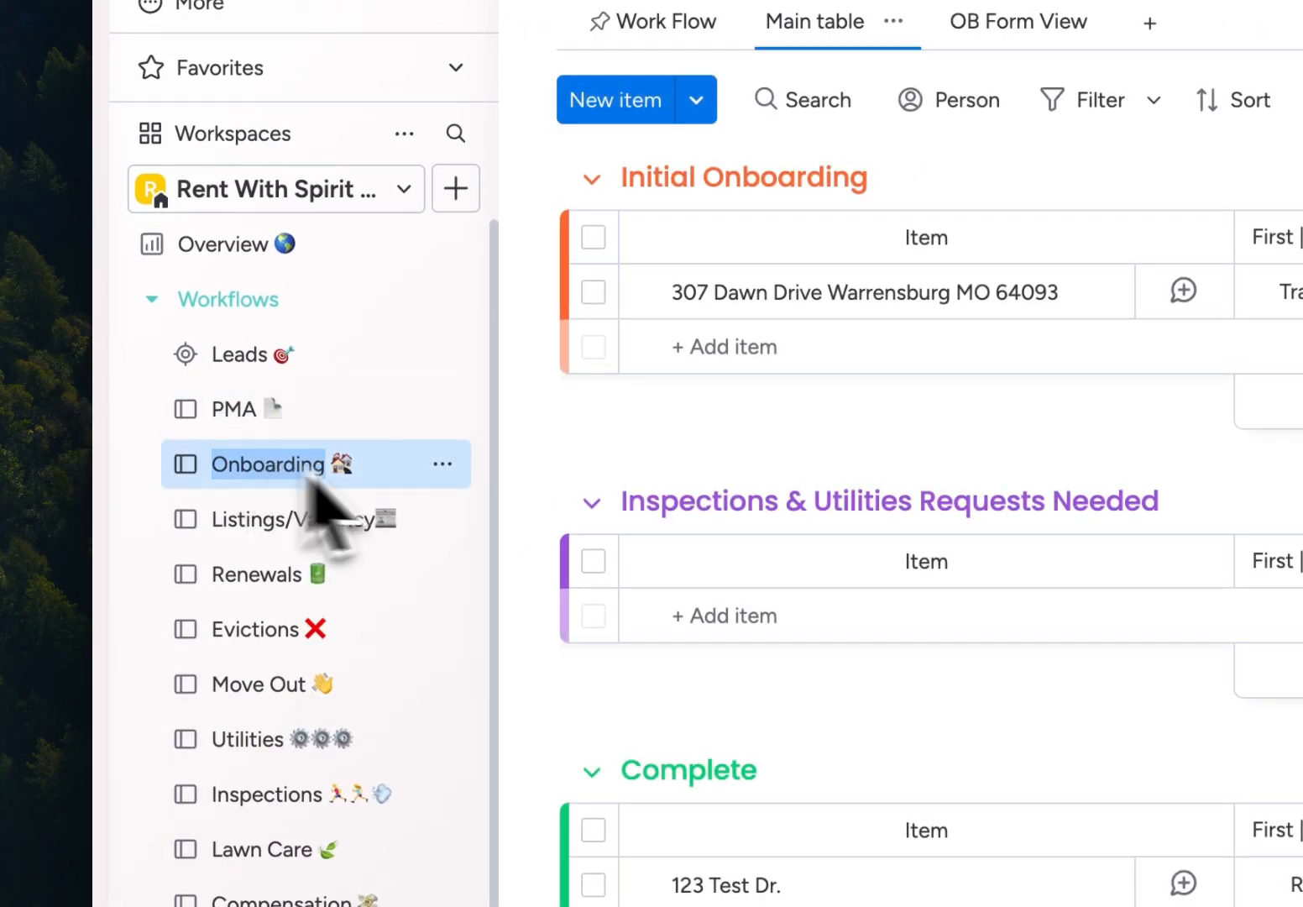